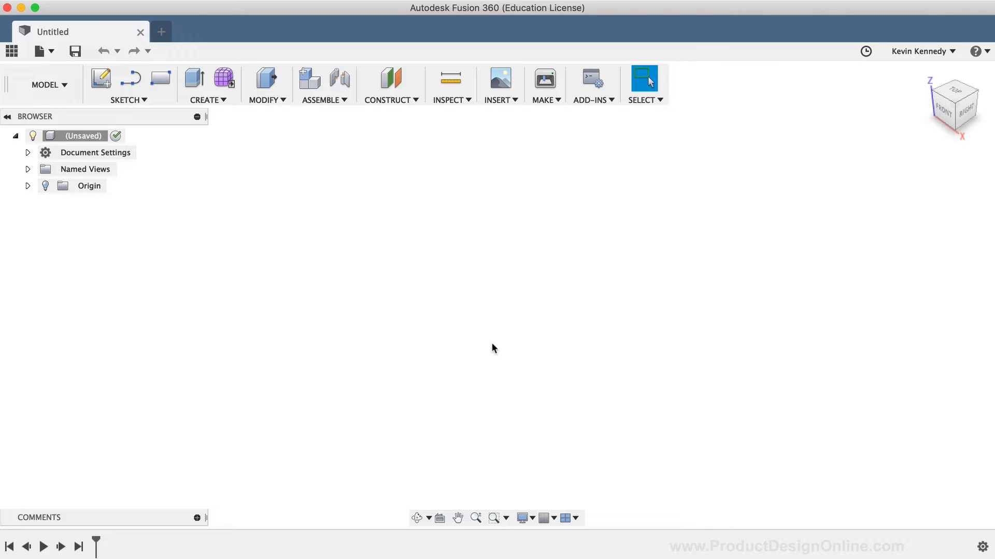
Step: Create a new empty, activated component named Plastic Lid
{"action": "left_click", "coordinate": [322, 101]}
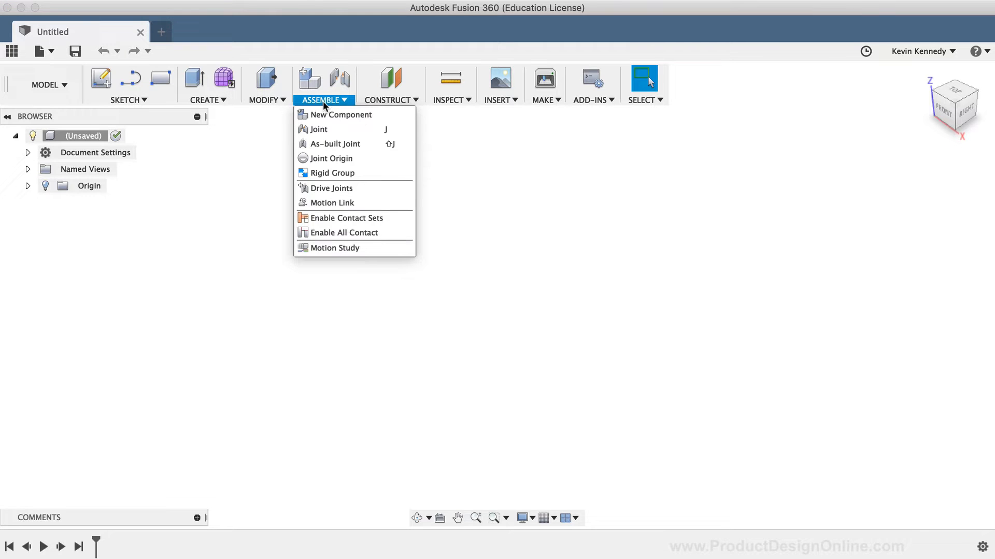
{"action": "left_click", "coordinate": [390, 113]}
{"action": "double_click", "coordinate": [891, 256]}
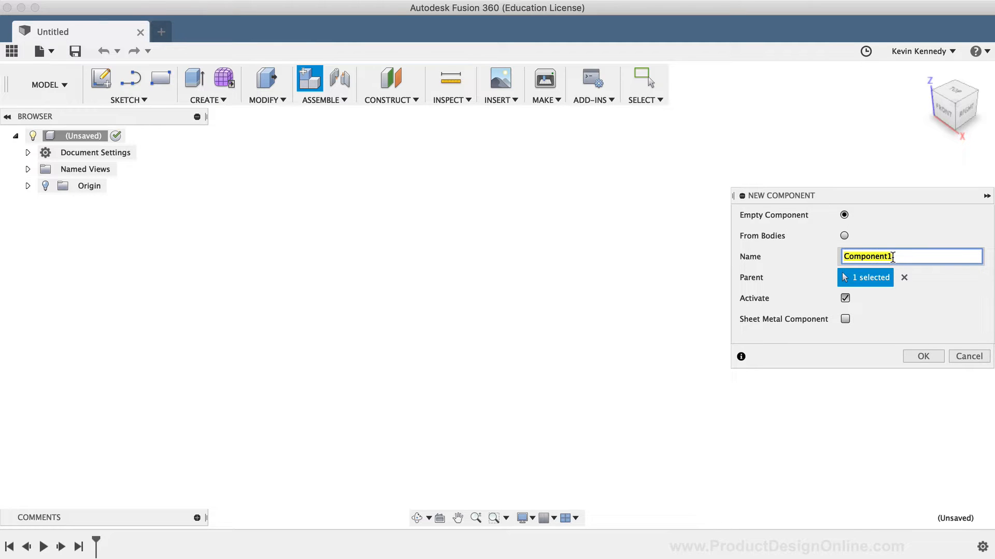
{"action": "type", "text": "Plastic Lid"}
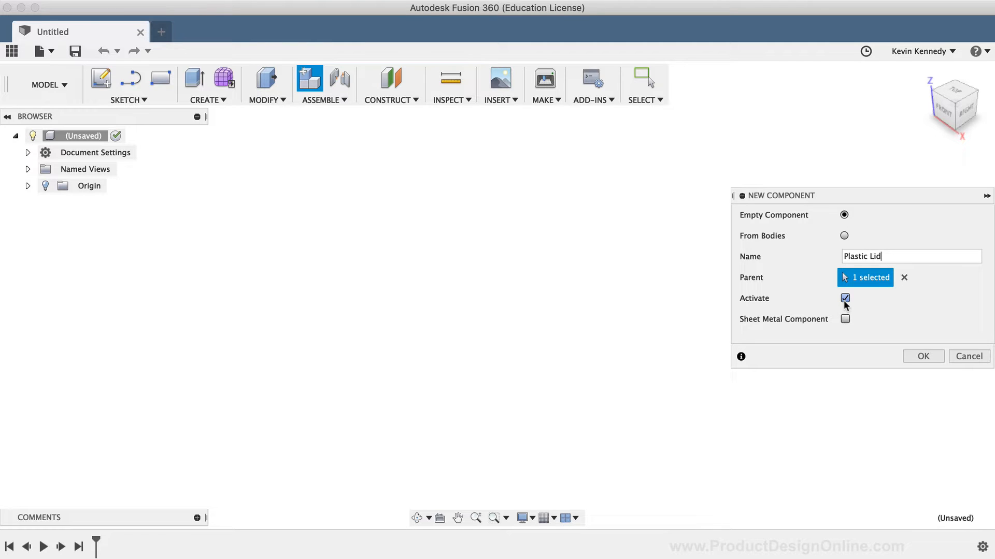
{"action": "left_click", "coordinate": [924, 356]}
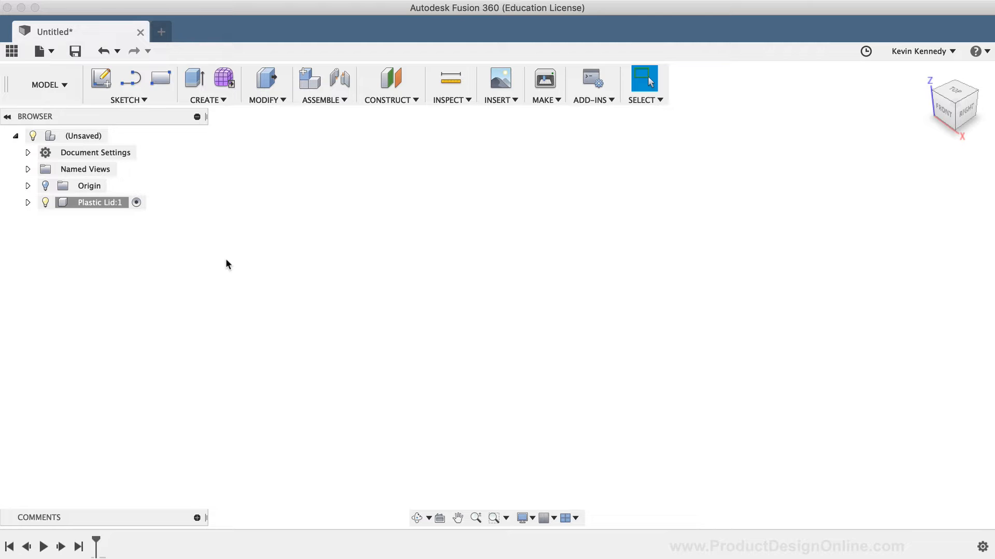
Step: Start a sketch on the front (XZ) plane and draw a 3 mm vertical line up from the origin
{"action": "left_click", "coordinate": [102, 77]}
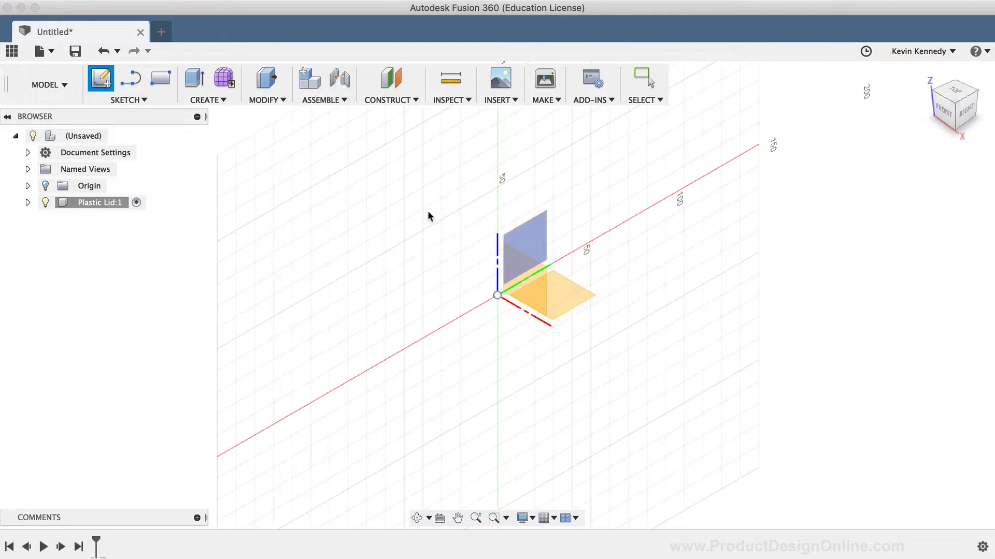
{"action": "left_click", "coordinate": [522, 270]}
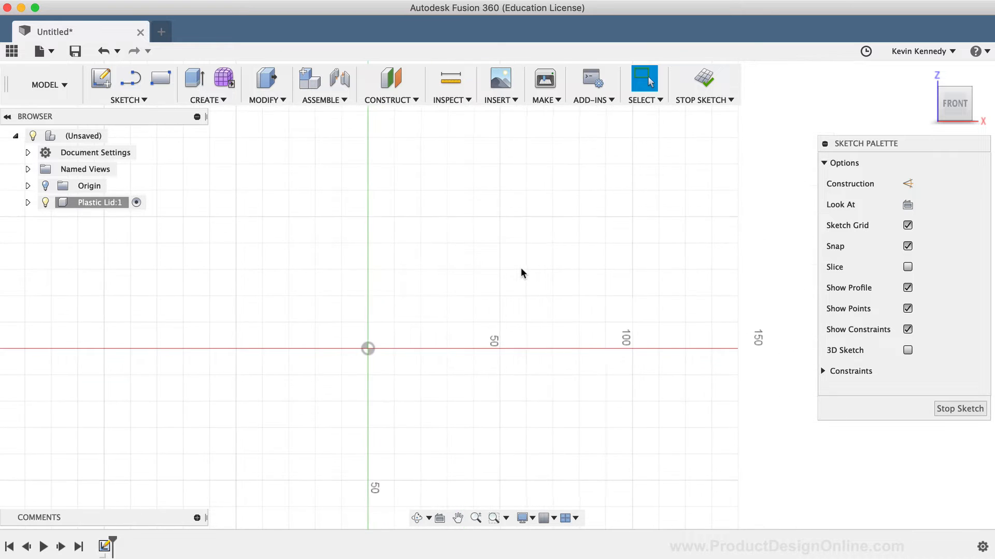
{"action": "key", "text": "l"}
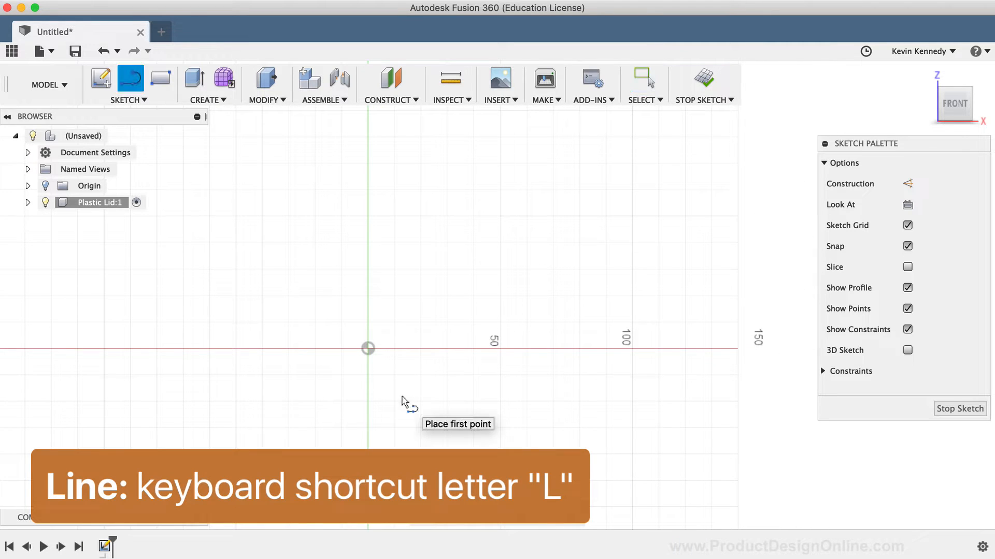
{"action": "scroll", "coordinate": [371, 386], "scroll_direction": "up", "scroll_amount": 4}
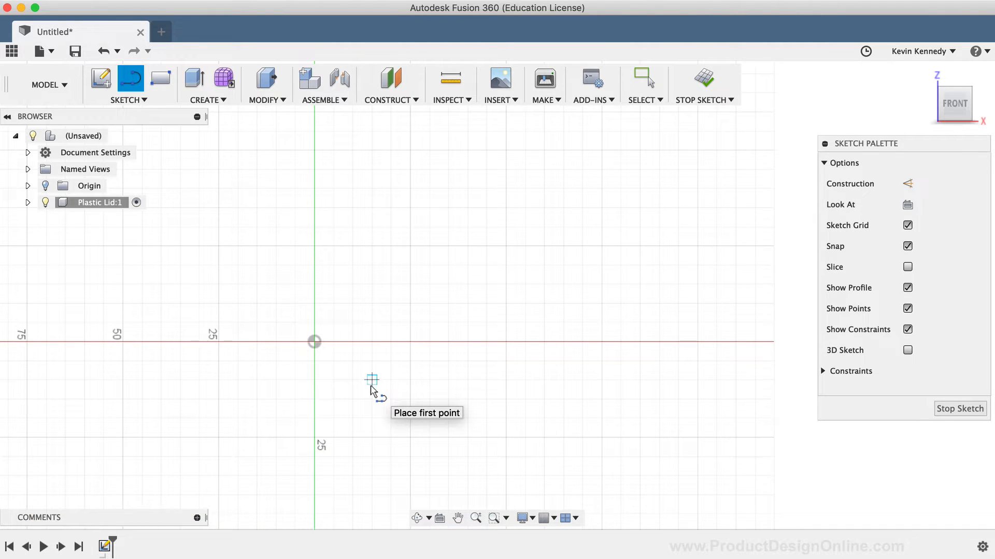
{"action": "scroll", "coordinate": [370, 387], "scroll_direction": "right", "scroll_amount": 3}
{"action": "scroll", "coordinate": [371, 386], "scroll_direction": "left", "scroll_amount": 1}
{"action": "scroll", "coordinate": [371, 386], "scroll_direction": "left", "scroll_amount": 1}
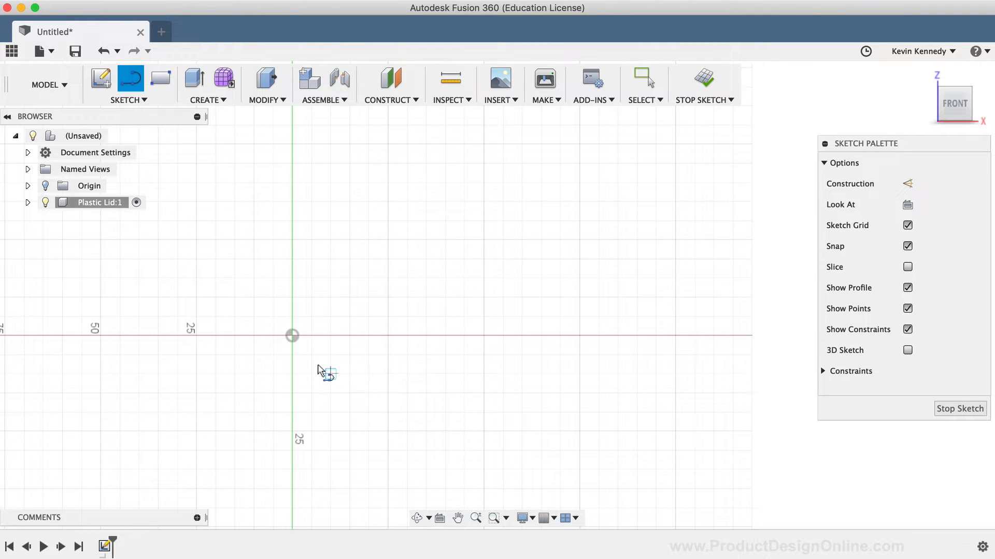
{"action": "left_click", "coordinate": [292, 336]}
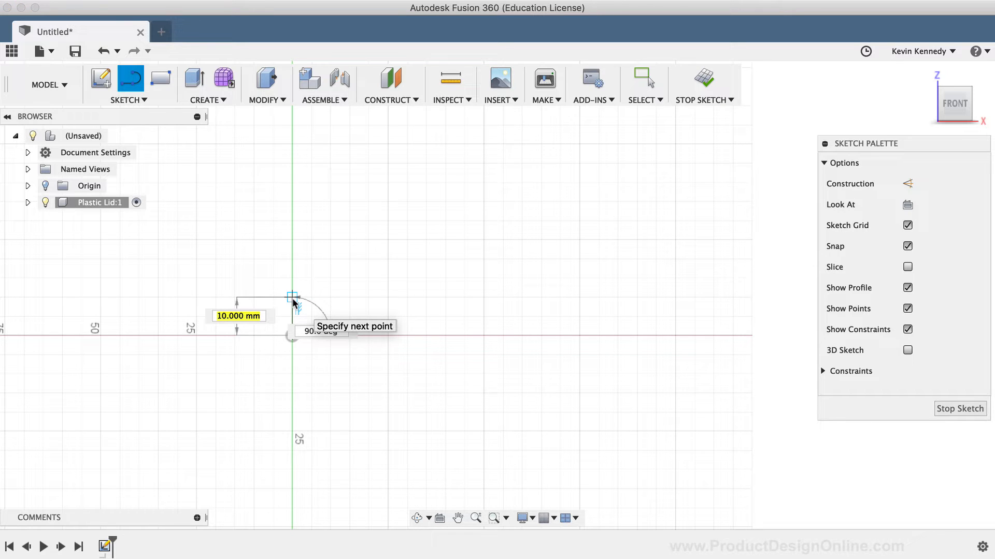
{"action": "type", "text": "3"}
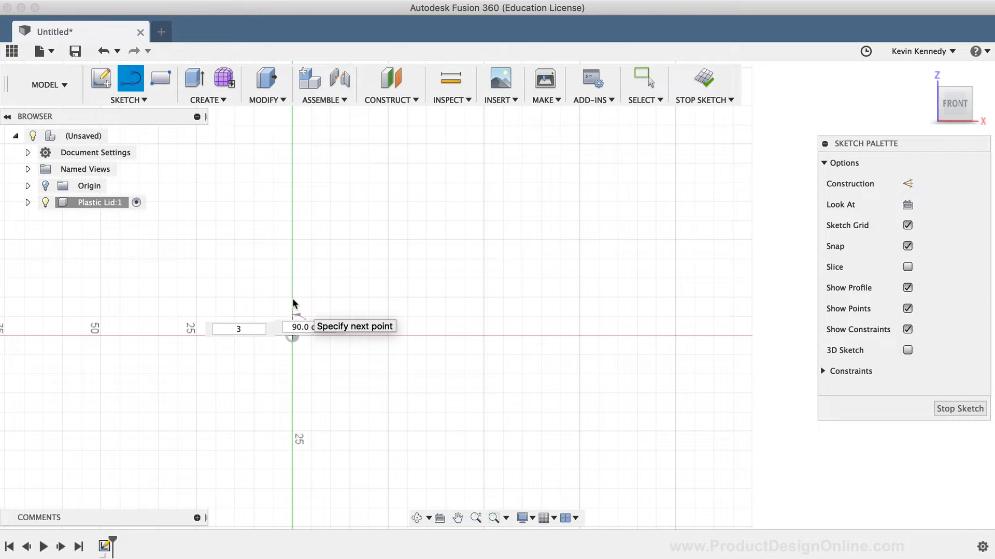
{"action": "key", "text": "Tab"}
{"action": "key", "text": "Return"}
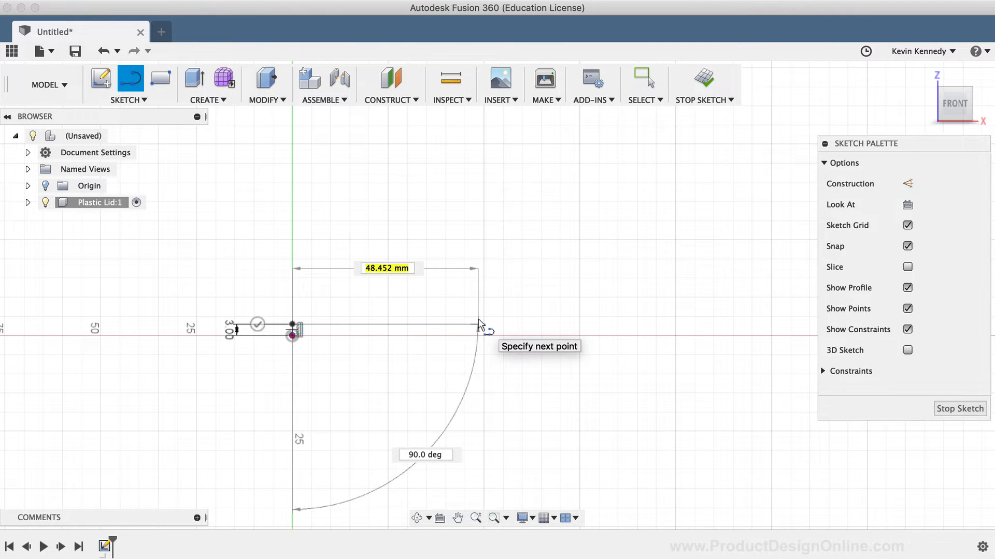
Step: Continue the profile with a 52 mm horizontal line from the top of the short vertical line
{"action": "type", "text": "52"}
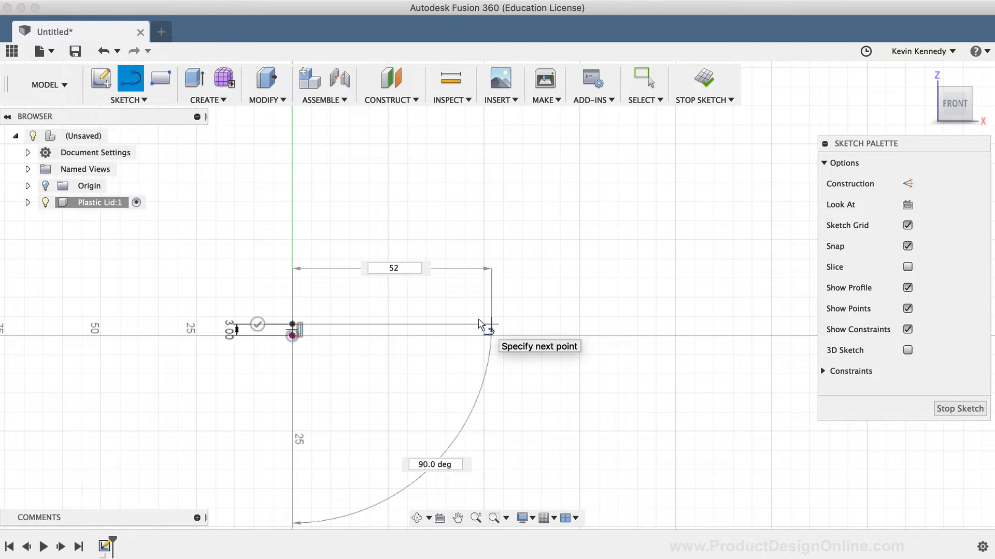
{"action": "key", "text": "Tab"}
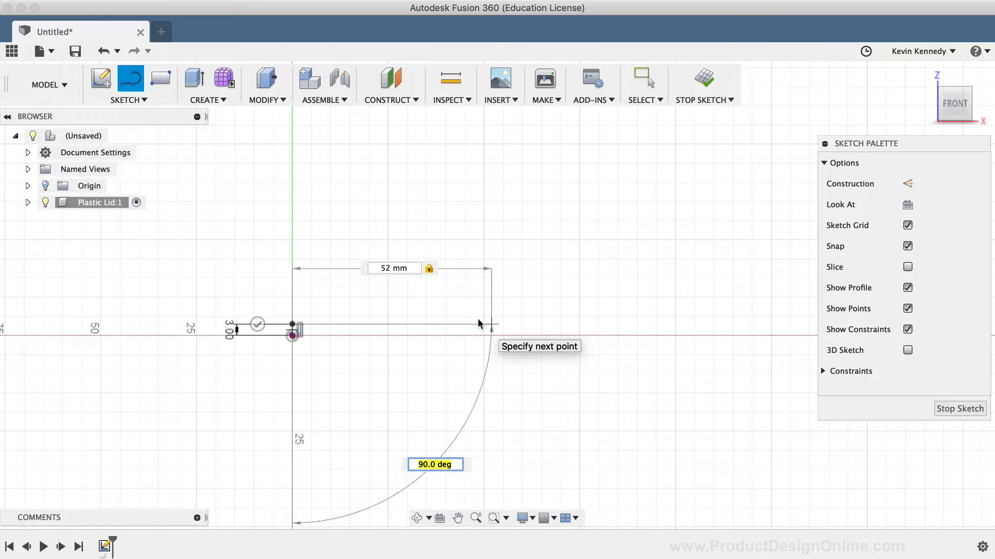
{"action": "key", "text": "Return"}
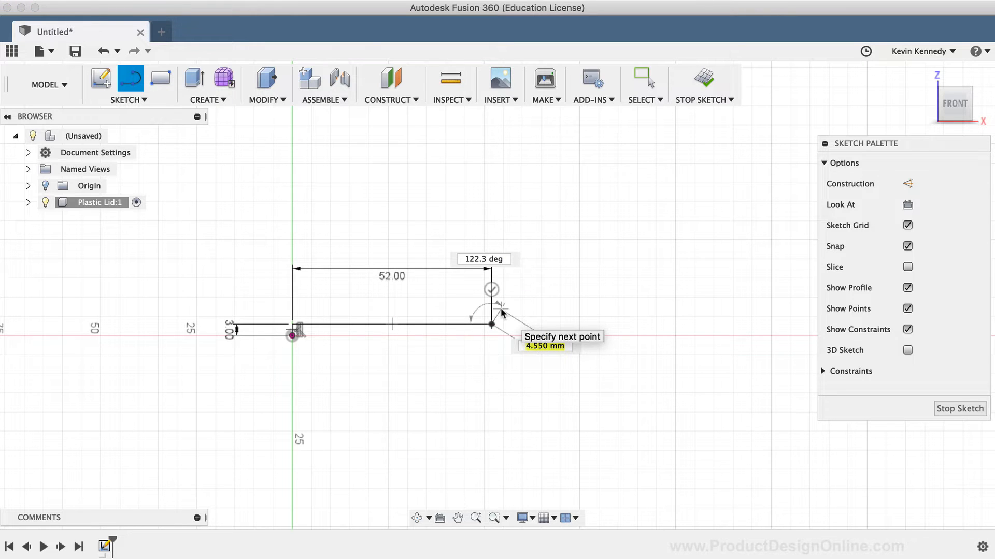
Step: Add a 2 mm line rising outward at 70 degrees from the end of the 52 mm line
{"action": "type", "text": "2"}
{"action": "key", "text": "Tab"}
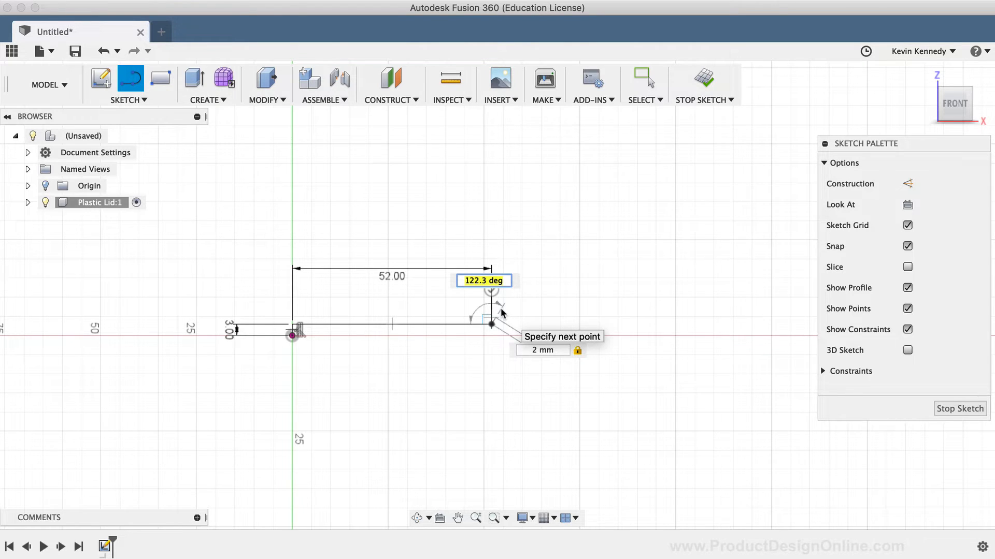
{"action": "type", "text": "70"}
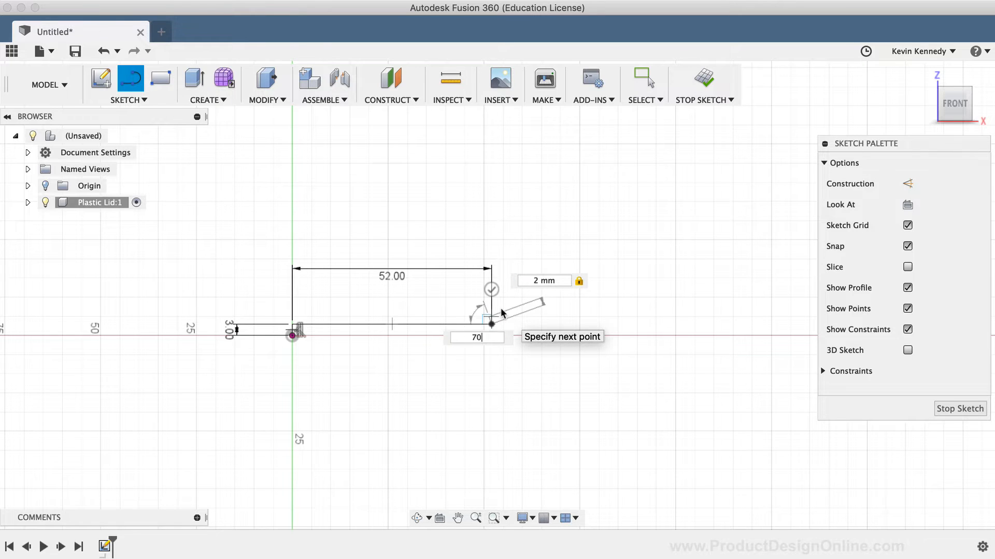
{"action": "key", "text": "Tab"}
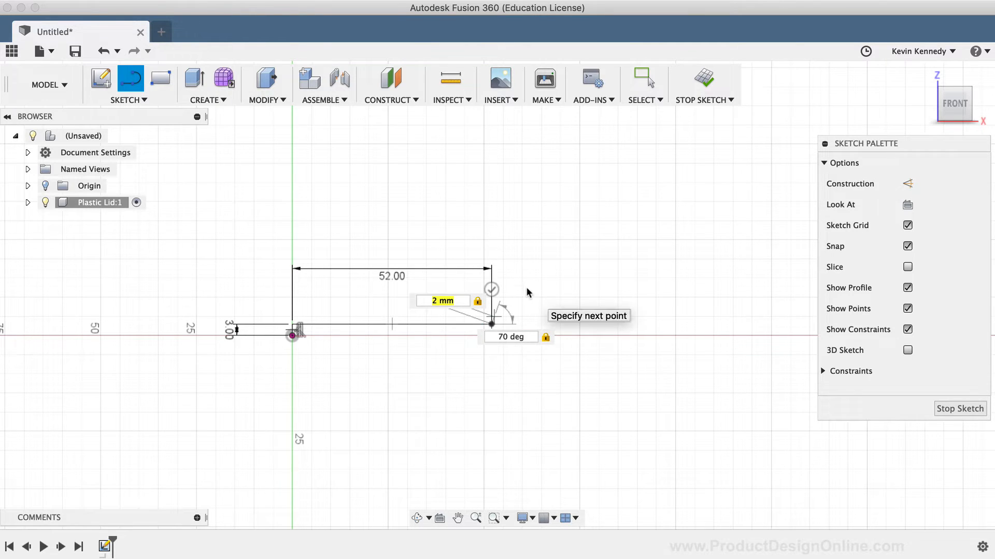
{"action": "key", "text": "Return"}
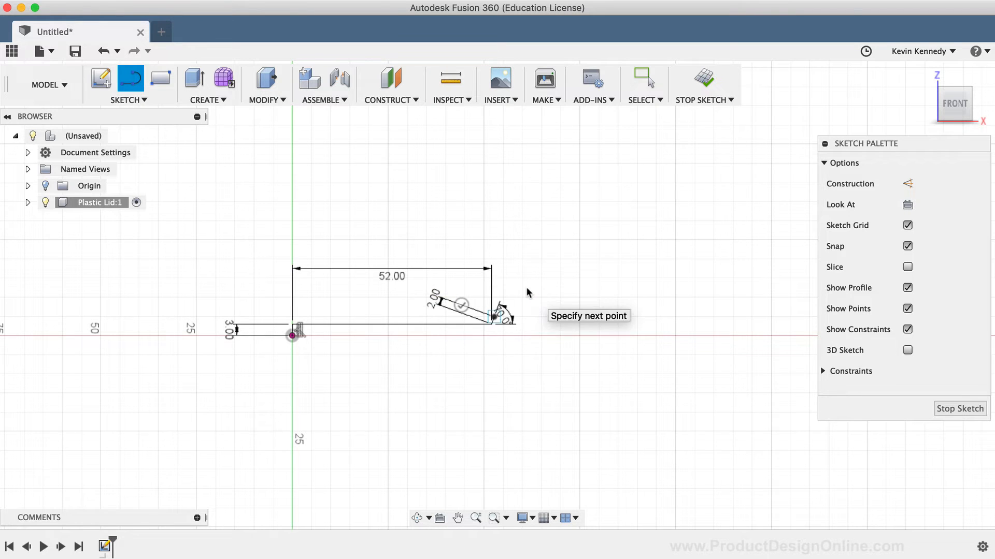
Step: Add a 10 mm horizontal line outward from the top of the angled line to form the rim
{"action": "scroll", "coordinate": [527, 287], "scroll_direction": "up", "scroll_amount": 5}
{"action": "scroll", "coordinate": [527, 287], "scroll_direction": "up", "scroll_amount": 3}
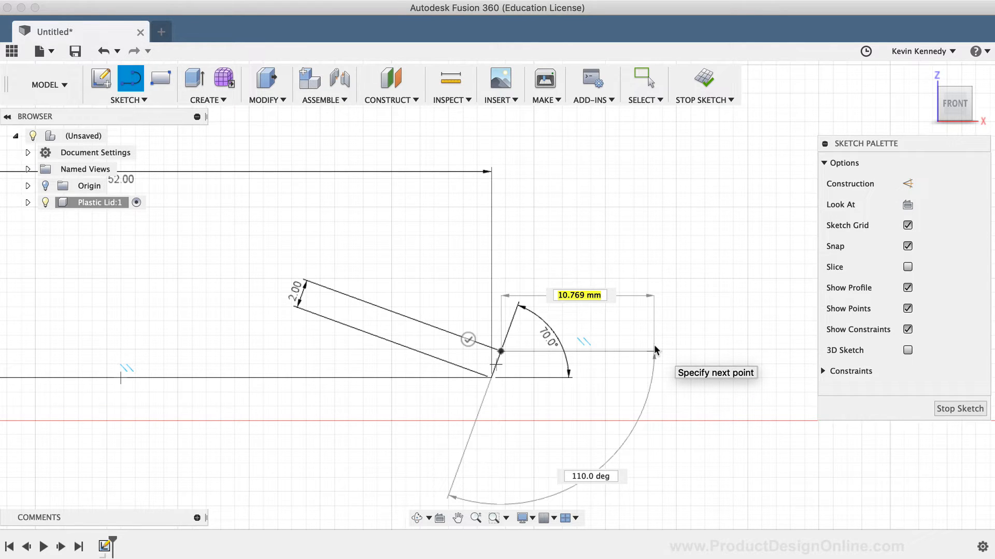
{"action": "type", "text": "10"}
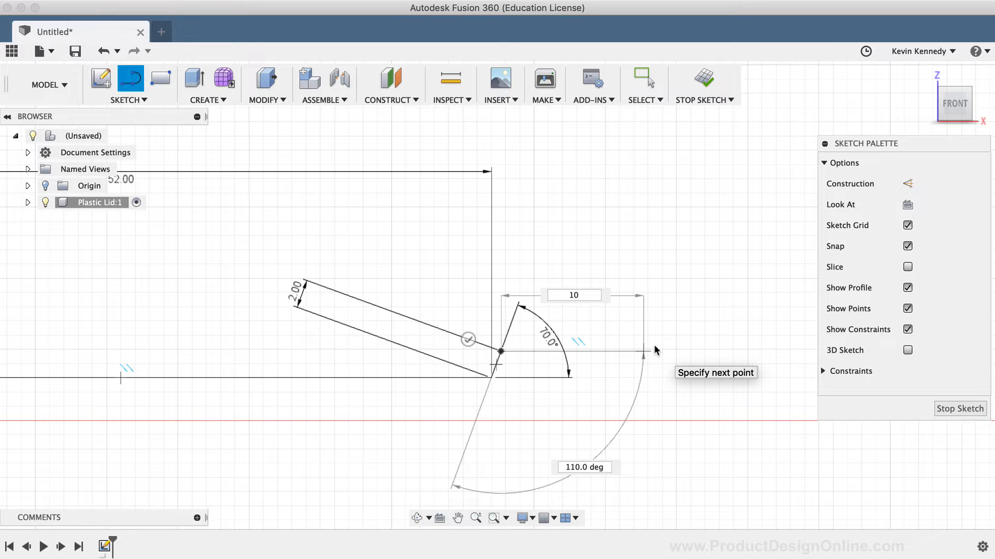
{"action": "key", "text": "Tab"}
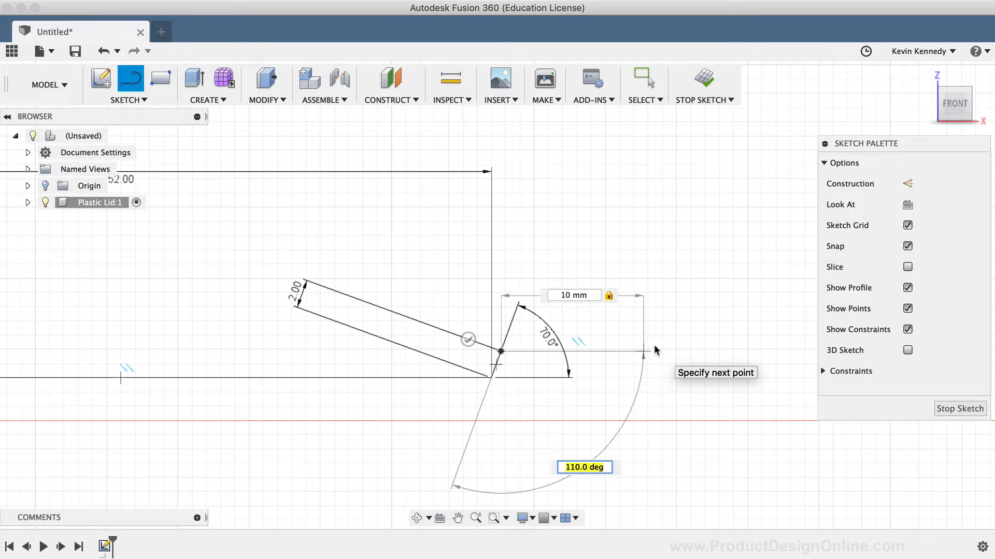
{"action": "key", "text": "Return"}
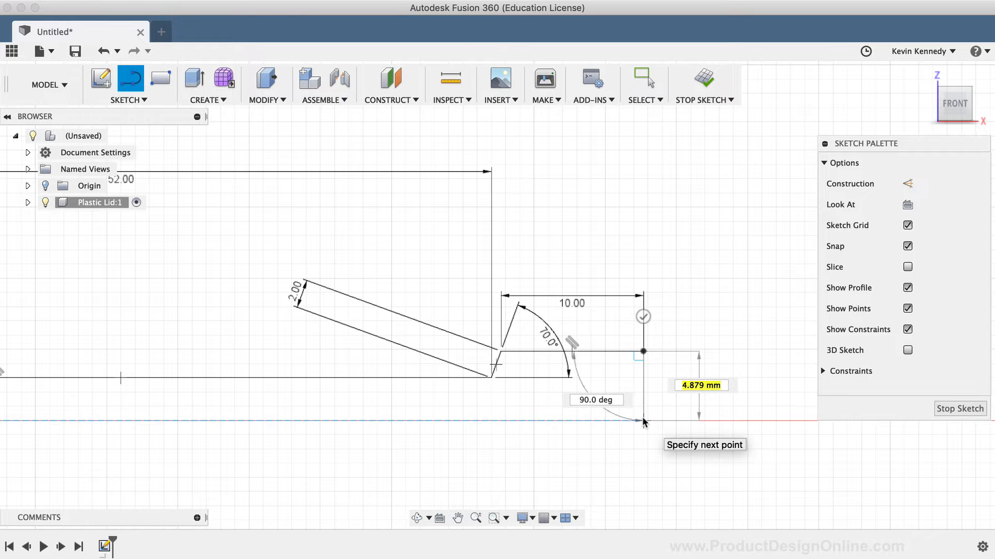
Step: Close the lid profile with a vertical line down to the horizontal axis and a line back to the origin
{"action": "left_click", "coordinate": [644, 421]}
{"action": "scroll", "coordinate": [642, 421], "scroll_direction": "down", "scroll_amount": 3}
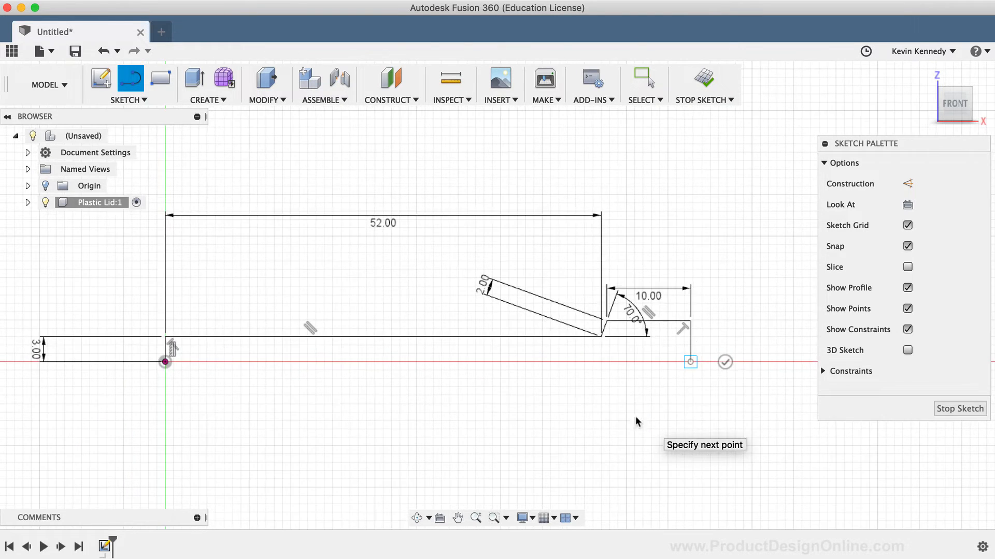
{"action": "left_click", "coordinate": [165, 362]}
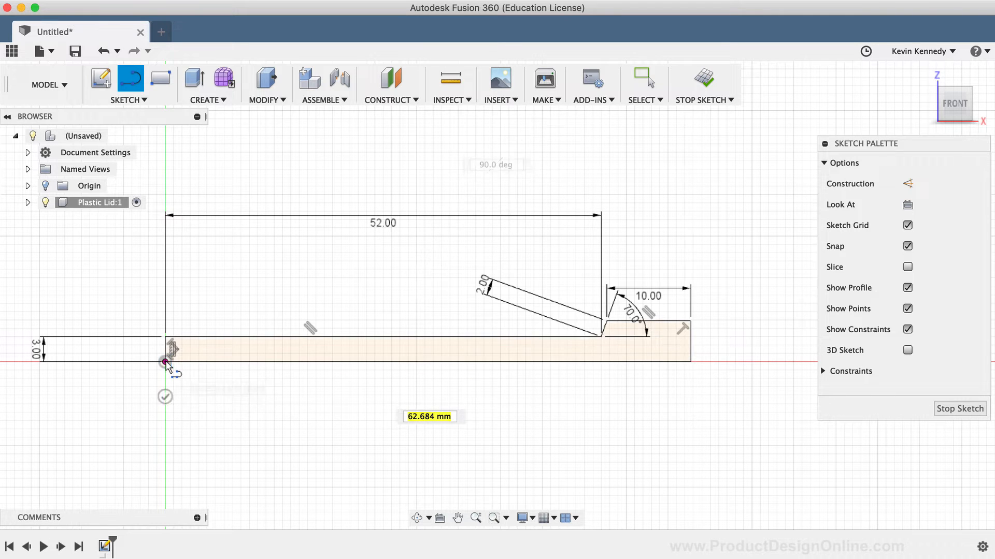
{"action": "scroll", "coordinate": [167, 366], "scroll_direction": "up", "scroll_amount": 2}
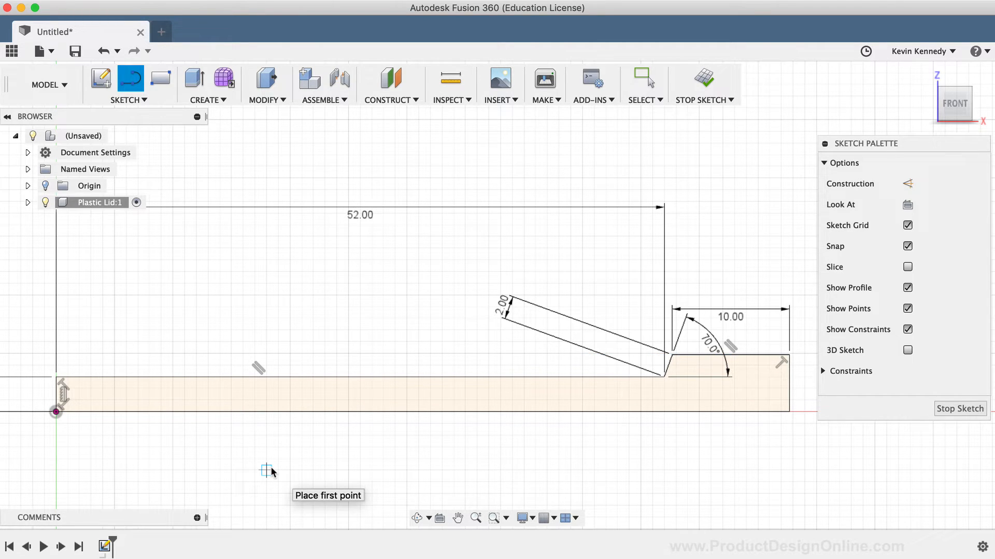
{"action": "key", "text": "Escape"}
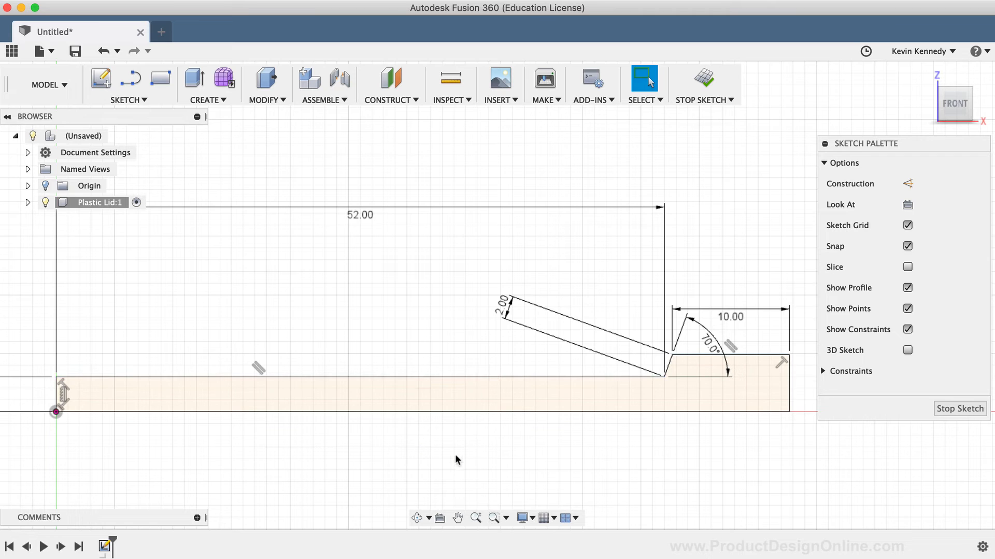
{"action": "scroll", "coordinate": [458, 455], "scroll_direction": "right", "scroll_amount": 1}
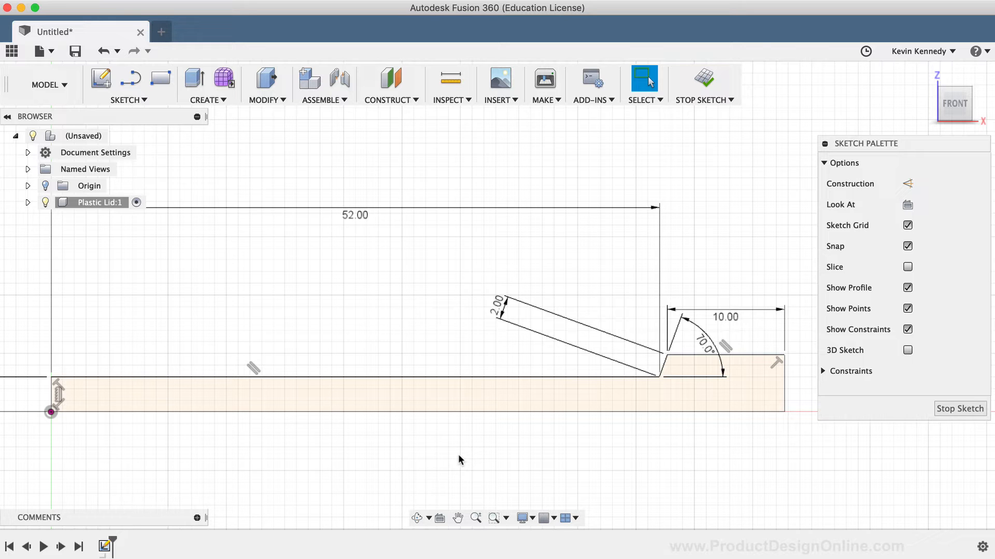
{"action": "scroll", "coordinate": [468, 449], "scroll_direction": "right", "scroll_amount": 5}
{"action": "scroll", "coordinate": [466, 451], "scroll_direction": "left", "scroll_amount": 5}
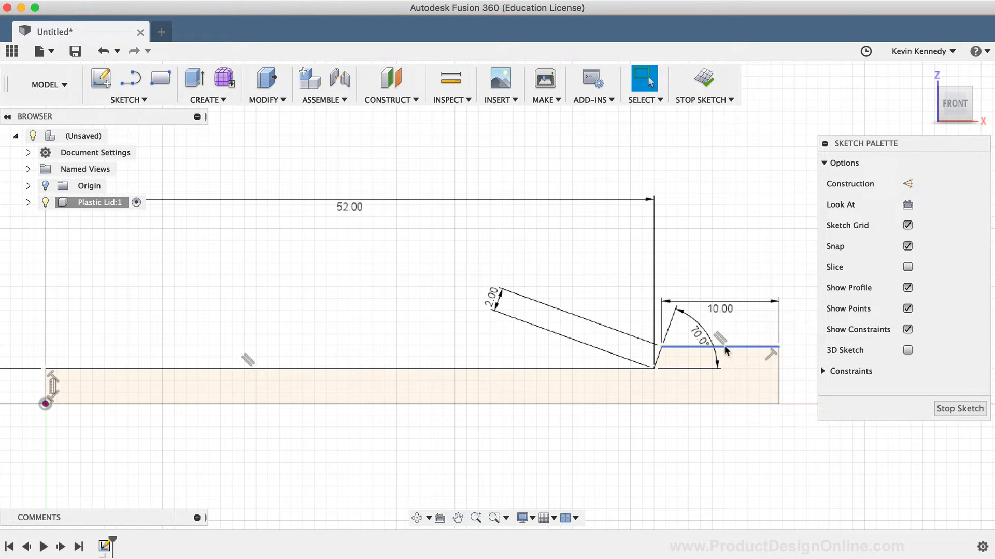
Step: Draw a two-point rectangle 1.5 mm wide and 0.5 mm high on top of the rim's horizontal line, near its outer end
{"action": "scroll", "coordinate": [752, 432], "scroll_direction": "right", "scroll_amount": 3}
{"action": "scroll", "coordinate": [752, 426], "scroll_direction": "up", "scroll_amount": 5}
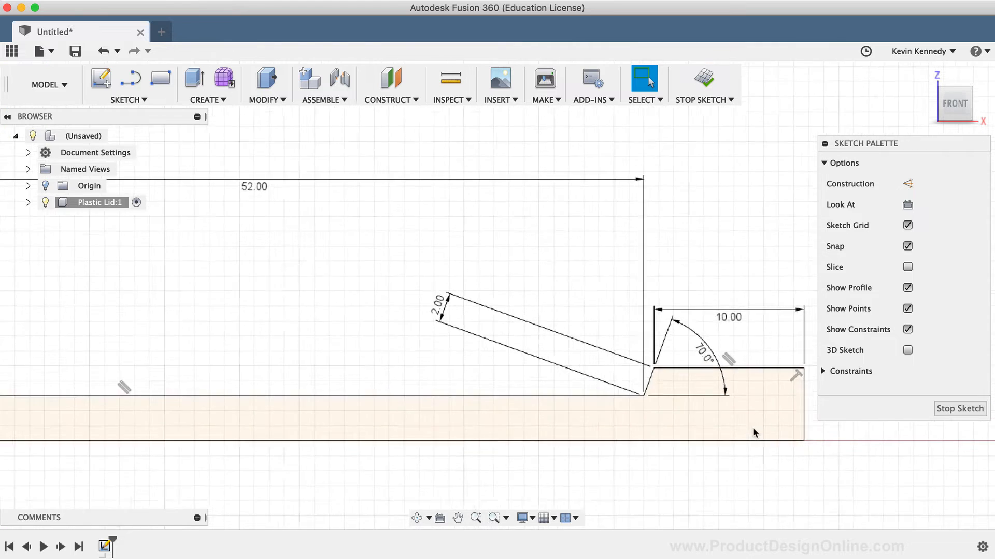
{"action": "scroll", "coordinate": [753, 430], "scroll_direction": "right", "scroll_amount": 4}
{"action": "scroll", "coordinate": [754, 430], "scroll_direction": "down", "scroll_amount": 2}
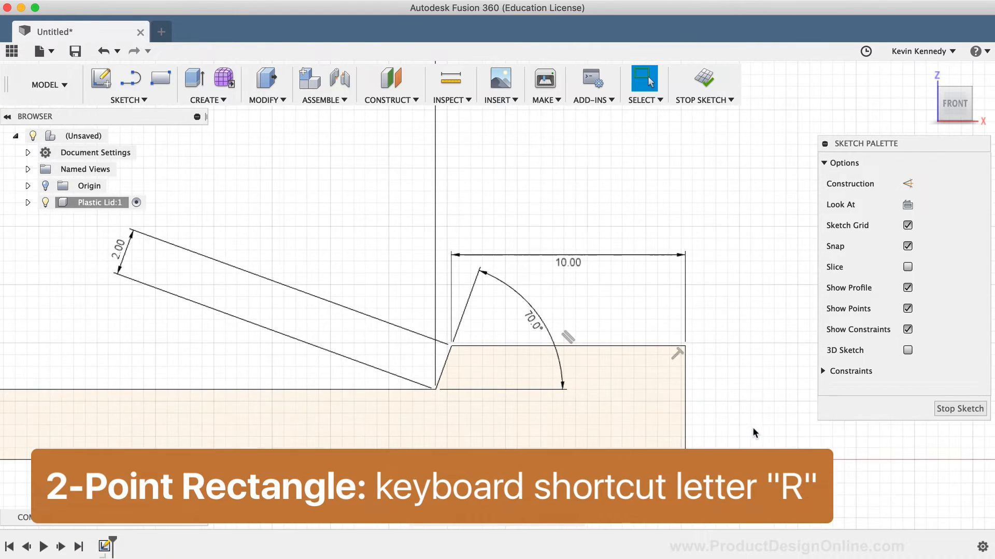
{"action": "key", "text": "r"}
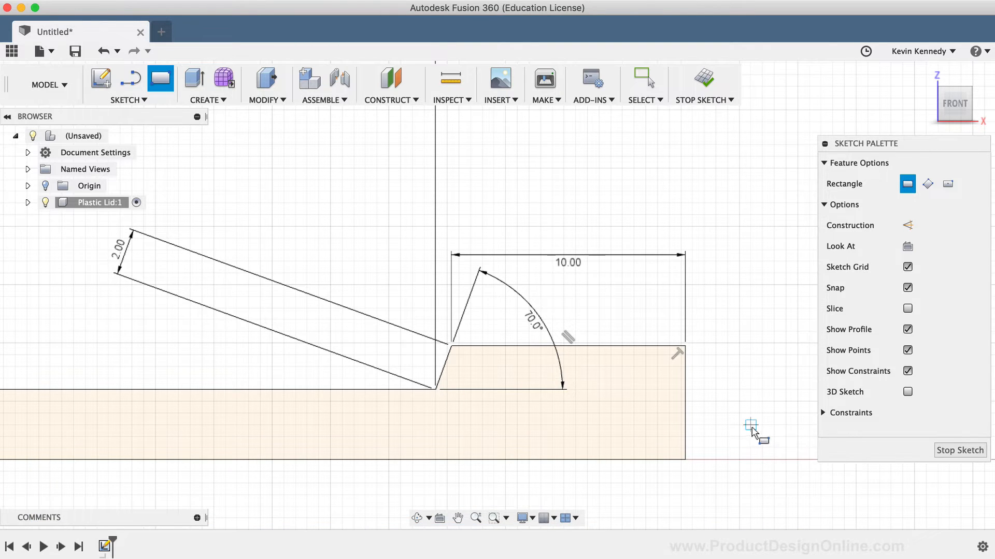
{"action": "left_click", "coordinate": [632, 346]}
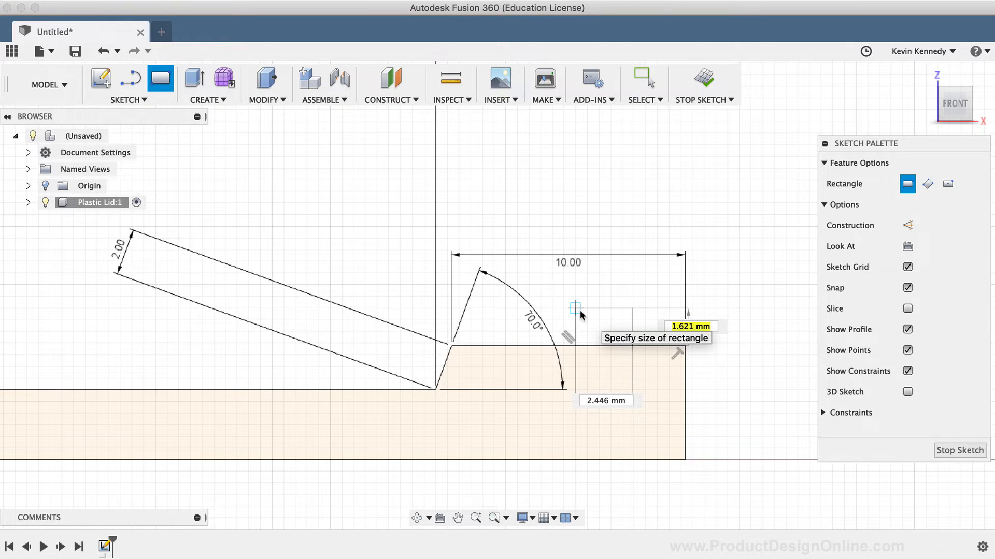
{"action": "key", "text": "Tab"}
{"action": "type", "text": "1.5"}
{"action": "key", "text": "Tab"}
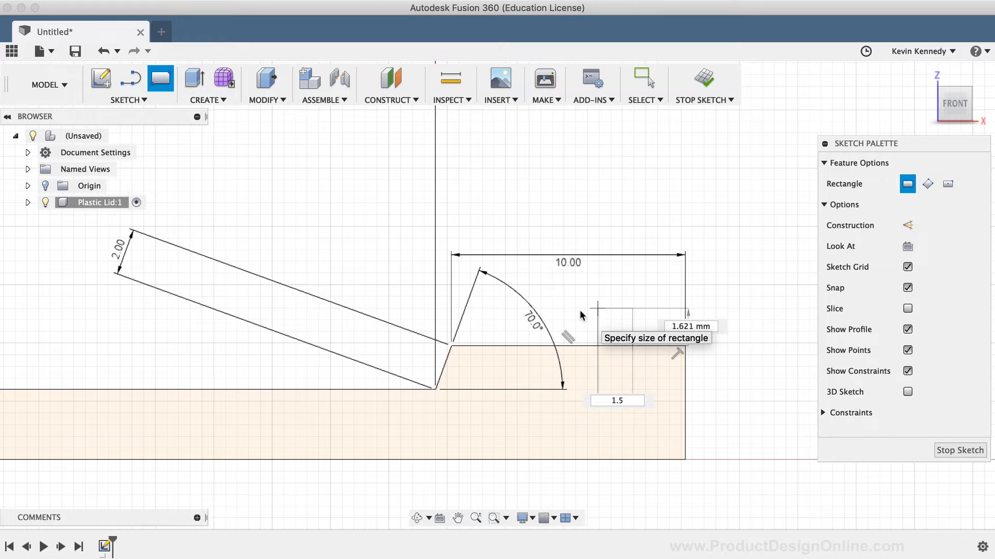
{"action": "key", "text": "Tab"}
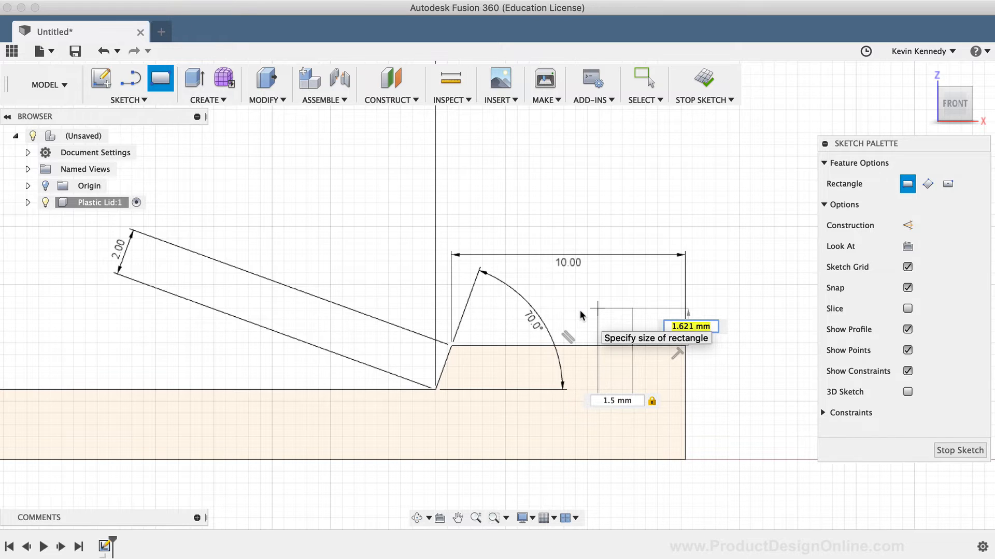
{"action": "type", "text": "0.5"}
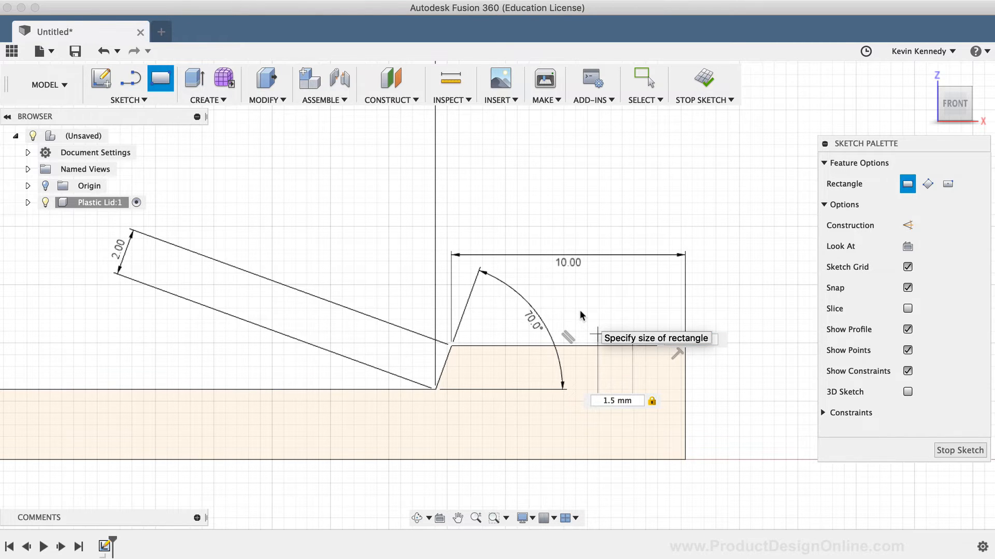
{"action": "key", "text": "Tab"}
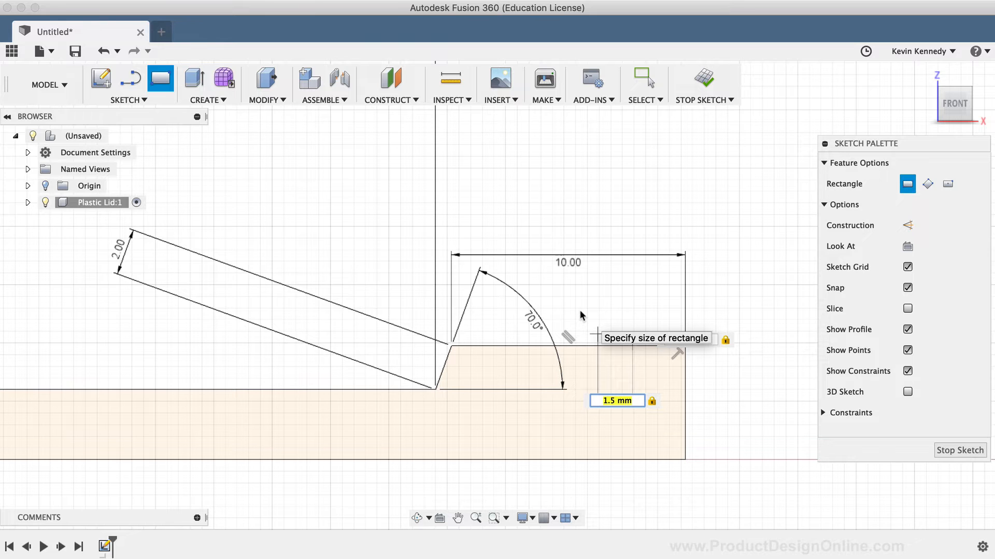
{"action": "key", "text": "Return"}
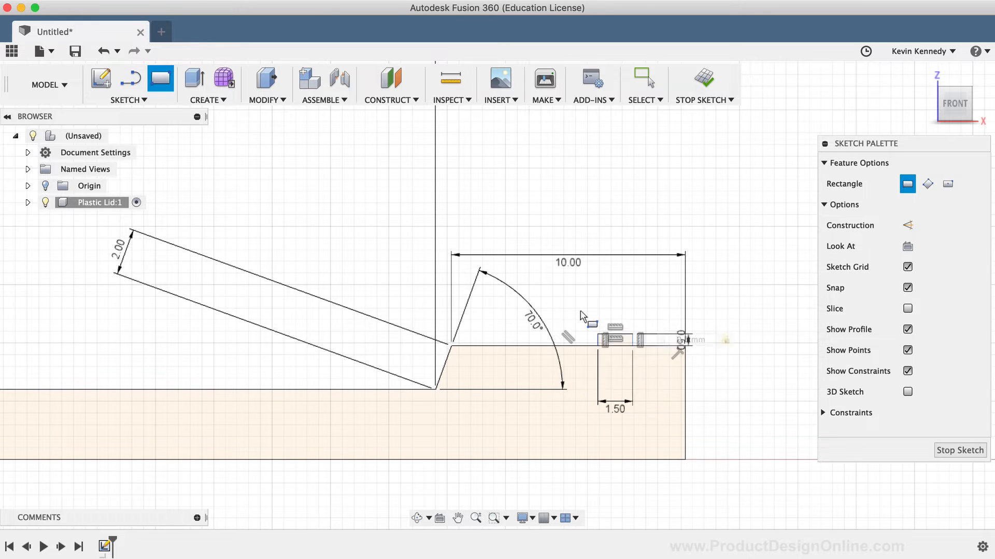
{"action": "scroll", "coordinate": [645, 475], "scroll_direction": "up", "scroll_amount": 3}
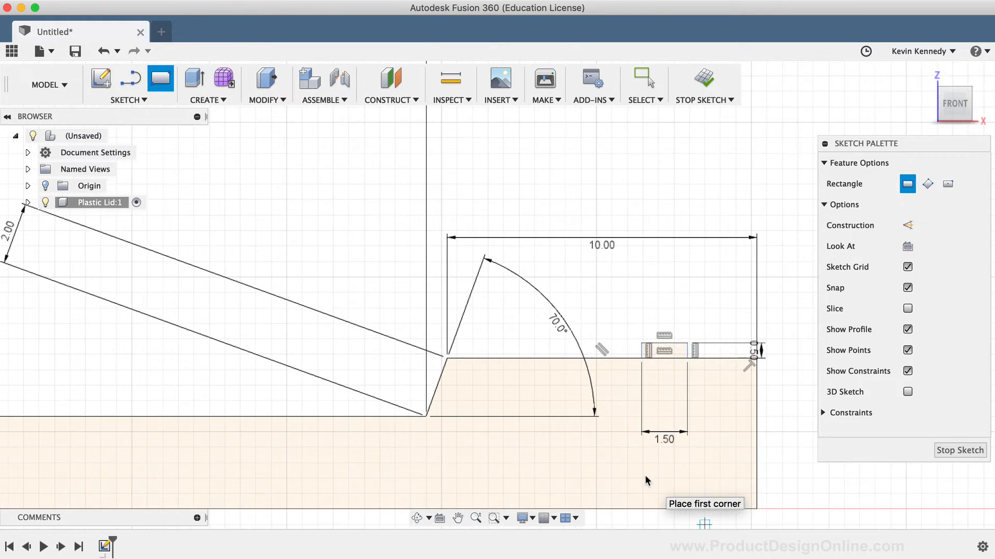
{"action": "scroll", "coordinate": [645, 476], "scroll_direction": "right", "scroll_amount": 3}
{"action": "scroll", "coordinate": [645, 476], "scroll_direction": "down", "scroll_amount": 3}
{"action": "key", "text": "Escape"}
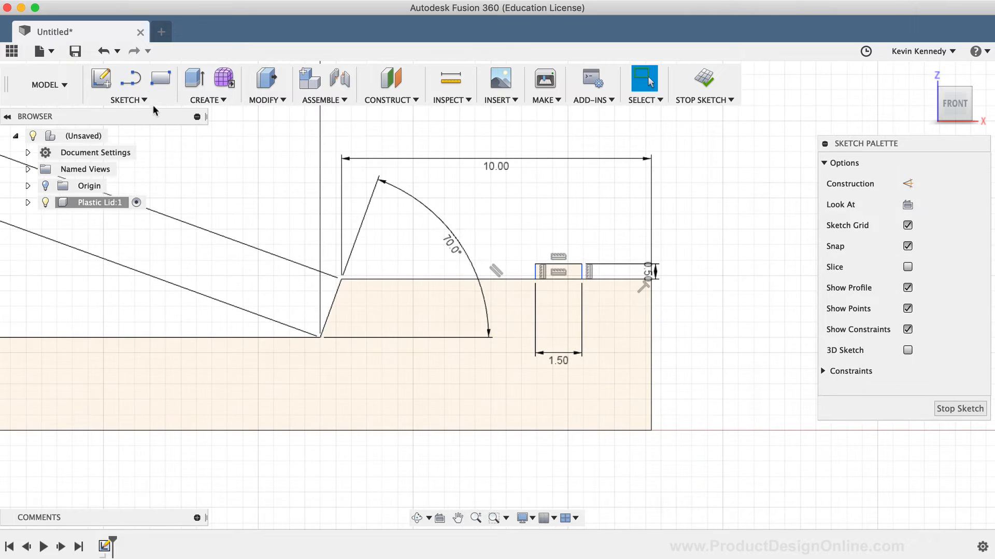
Step: Dimension the small rectangle's outer side 2 mm from the outer end of the rim line
{"action": "left_click", "coordinate": [129, 100]}
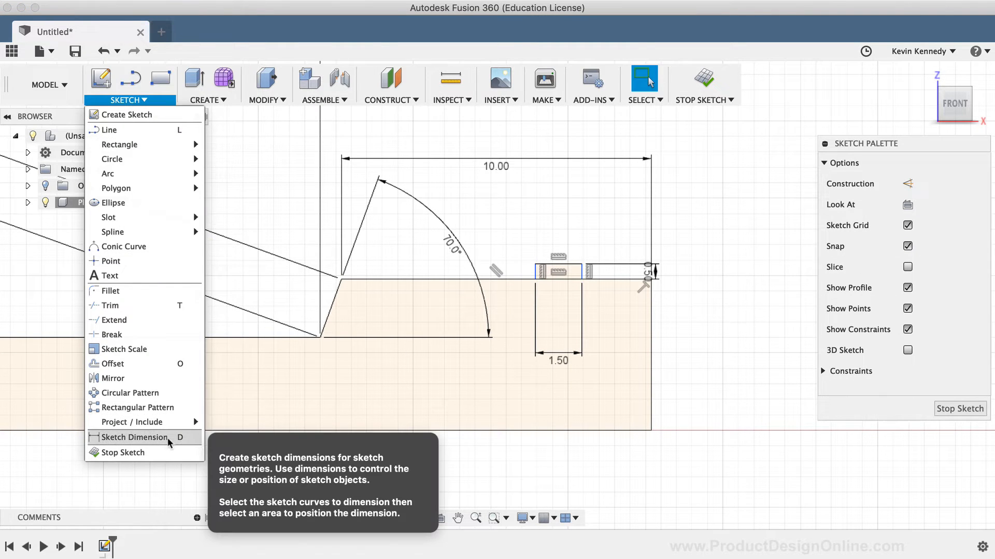
{"action": "left_click", "coordinate": [133, 438]}
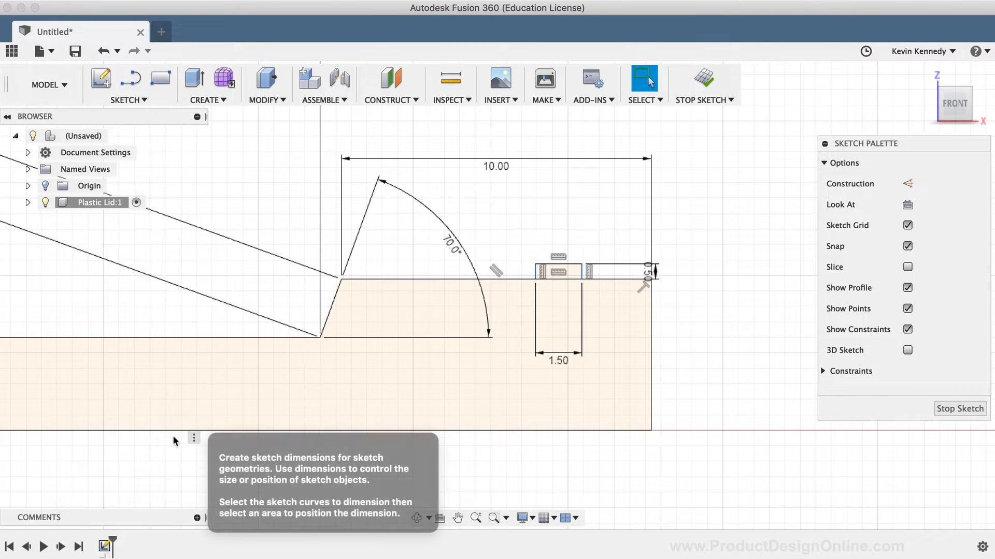
{"action": "left_click", "coordinate": [581, 270]}
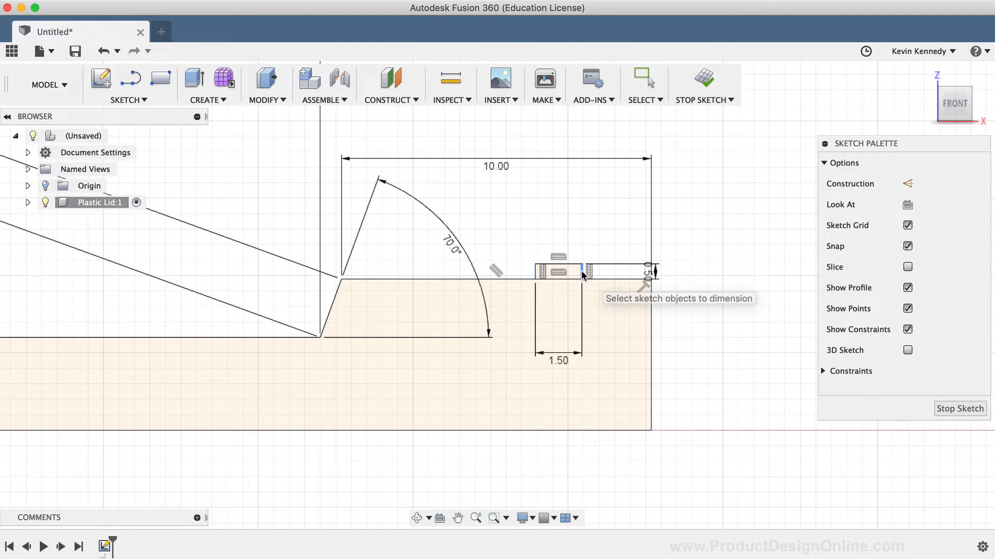
{"action": "left_click", "coordinate": [649, 278]}
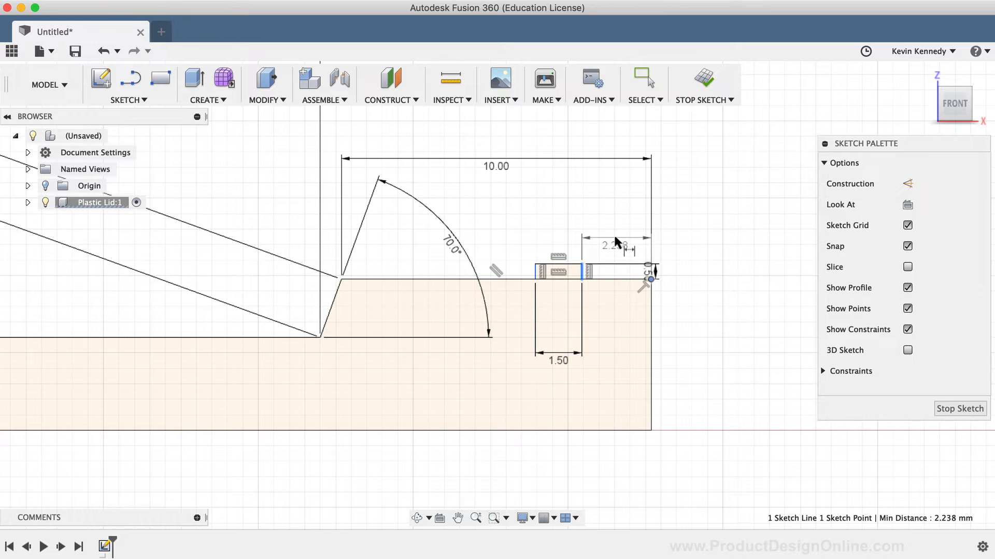
{"action": "left_click", "coordinate": [614, 237]}
{"action": "type", "text": "2"}
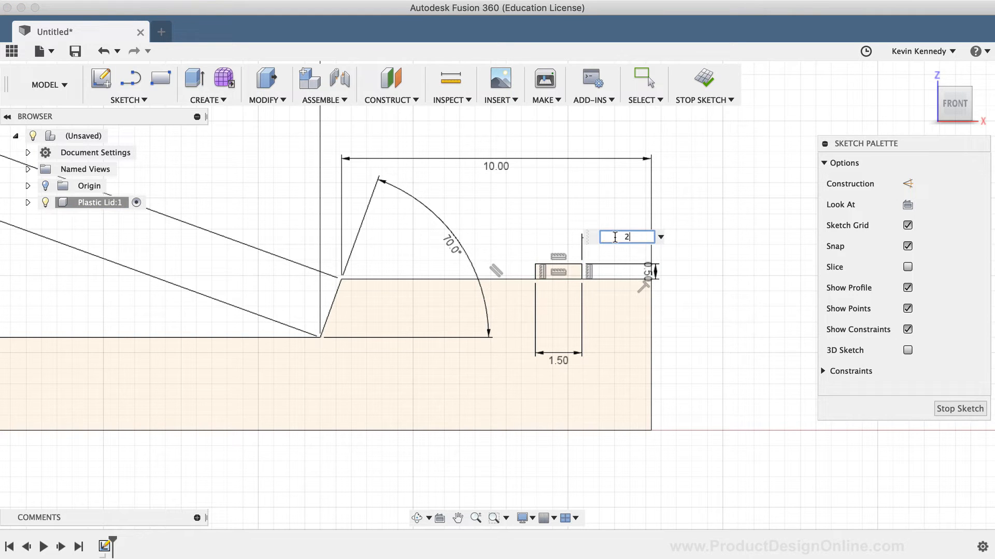
{"action": "key", "text": "Return"}
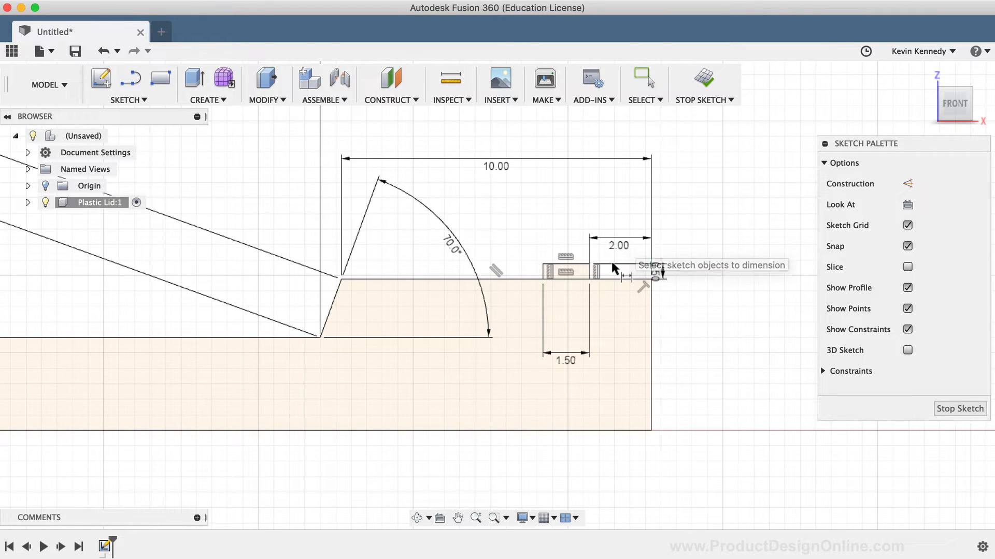
Step: Move the rectangle's 1.50 width dimension above the rectangle, level with the 2.00 dimension, and finish dimensioning
{"action": "left_click_drag", "start_coordinate": [568, 357], "coordinate": [570, 315]}
{"action": "left_click_drag", "start_coordinate": [569, 257], "coordinate": [569, 249]}
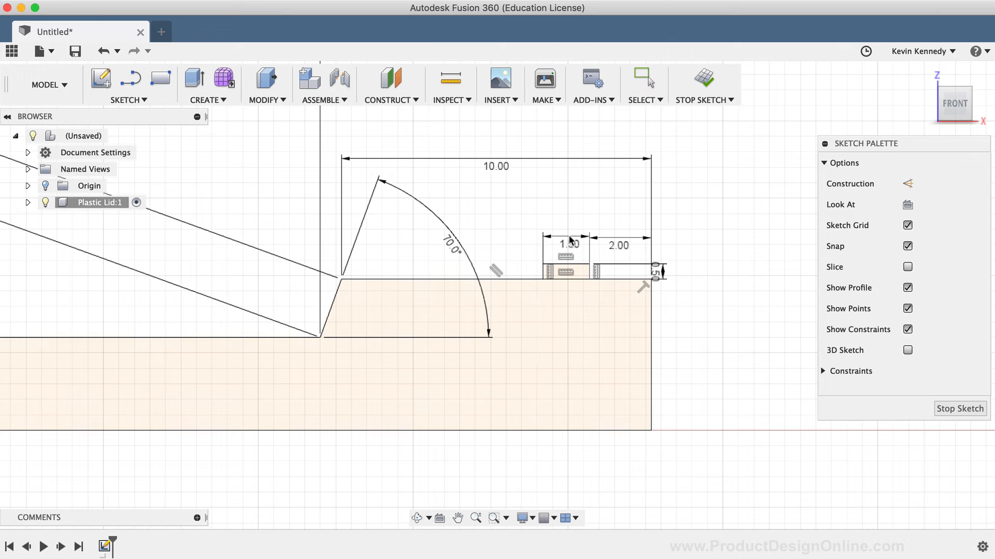
{"action": "key", "text": "Escape"}
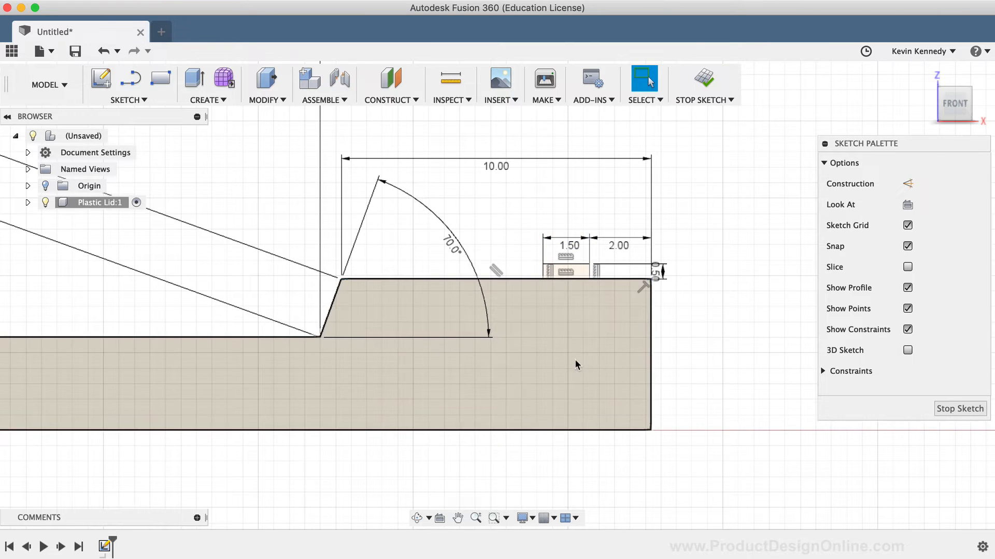
Step: Trim the overlapping rim segment and rectangle base edge so the small rectangle joins the lid profile
{"action": "left_click", "coordinate": [133, 102]}
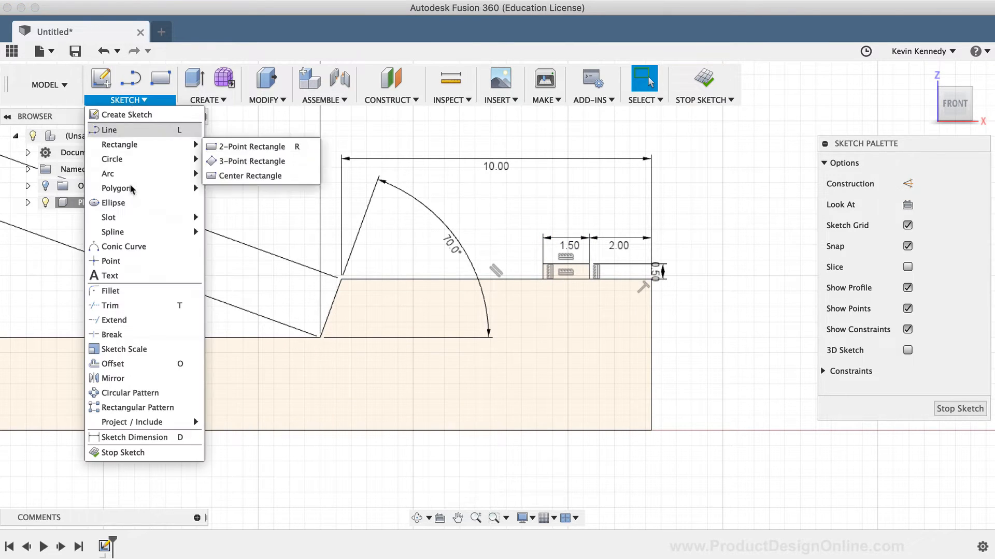
{"action": "left_click", "coordinate": [145, 303]}
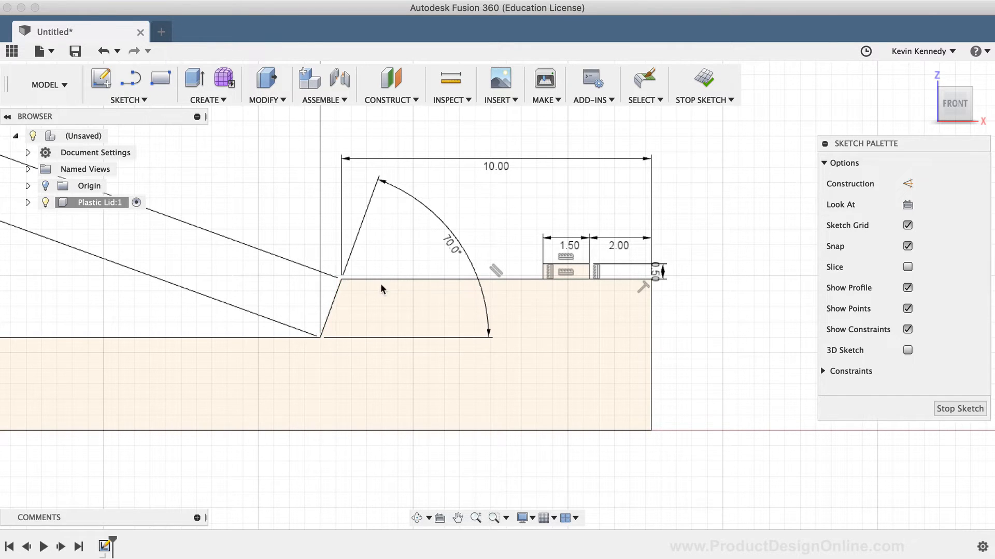
{"action": "left_click", "coordinate": [558, 278]}
{"action": "left_click", "coordinate": [566, 279]}
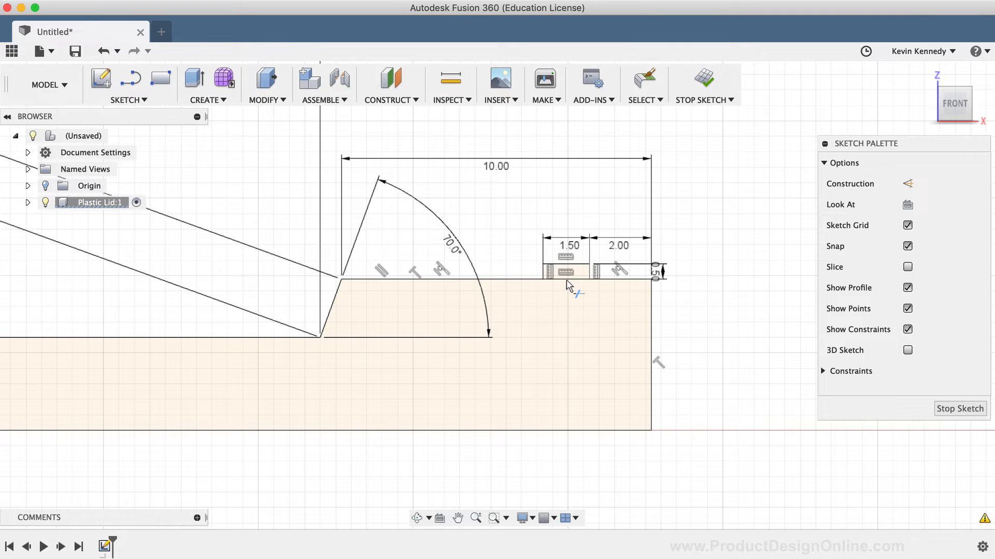
{"action": "scroll", "coordinate": [567, 284], "scroll_direction": "up", "scroll_amount": 5}
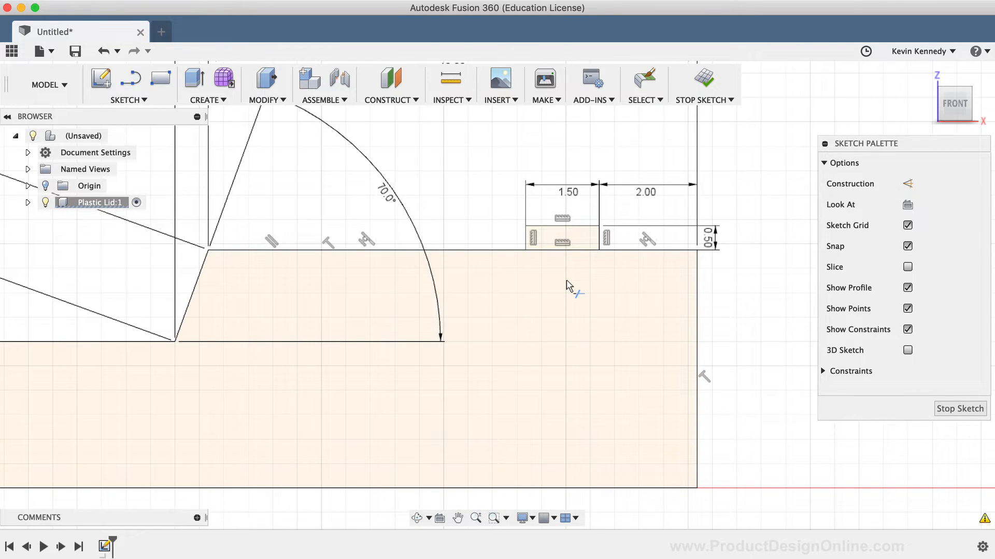
{"action": "left_click", "coordinate": [570, 250]}
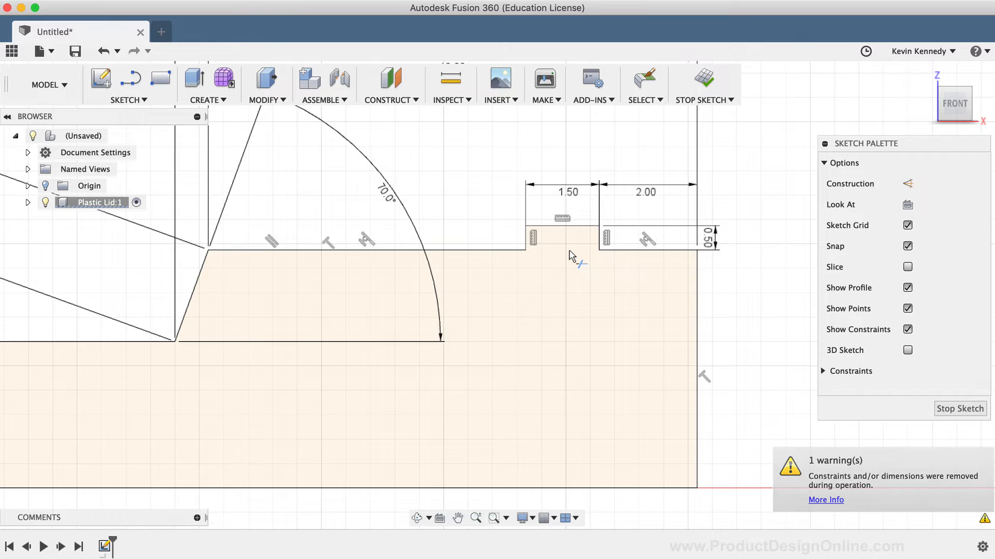
{"action": "scroll", "coordinate": [569, 256], "scroll_direction": "down", "scroll_amount": 5}
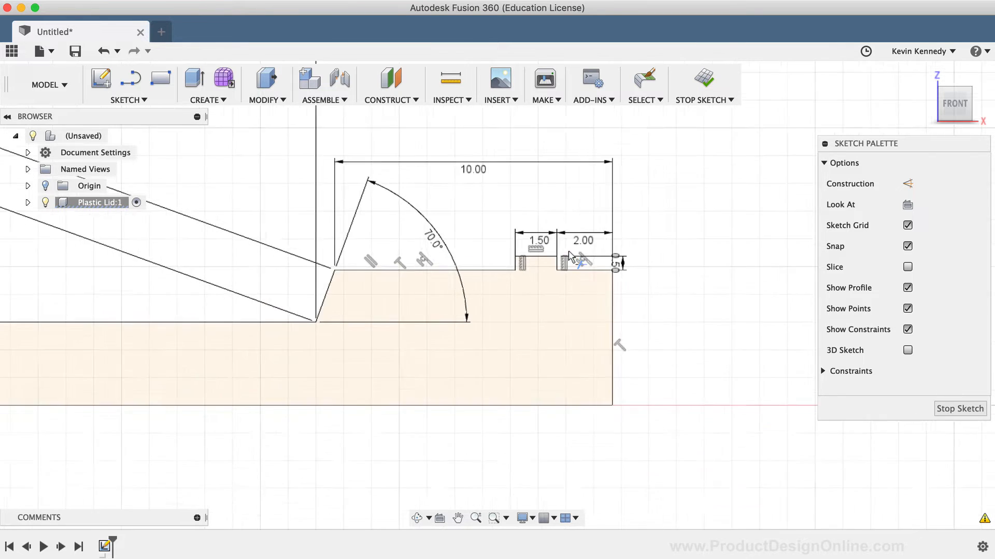
{"action": "scroll", "coordinate": [569, 254], "scroll_direction": "down", "scroll_amount": 3}
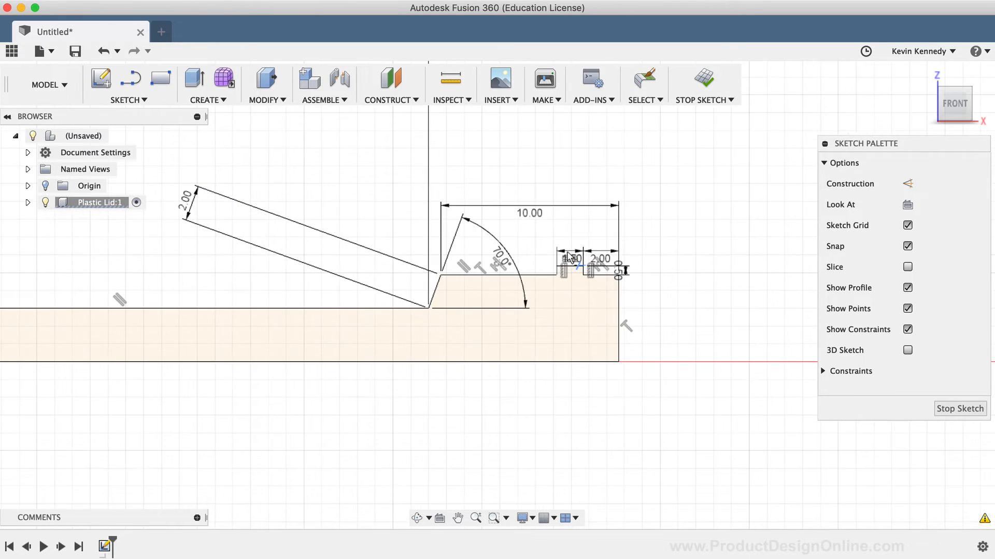
{"action": "scroll", "coordinate": [569, 256], "scroll_direction": "down", "scroll_amount": 4}
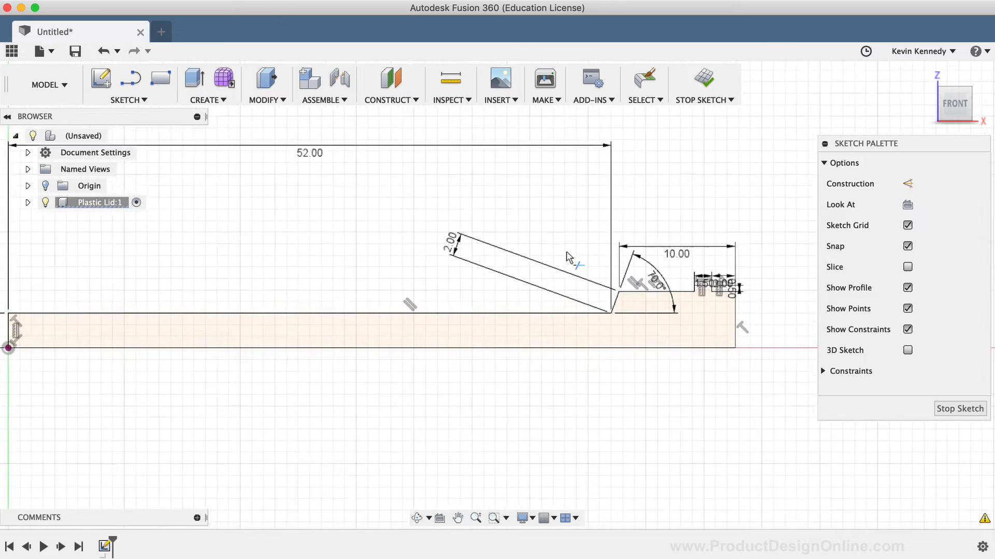
{"action": "scroll", "coordinate": [569, 257], "scroll_direction": "left", "scroll_amount": 1}
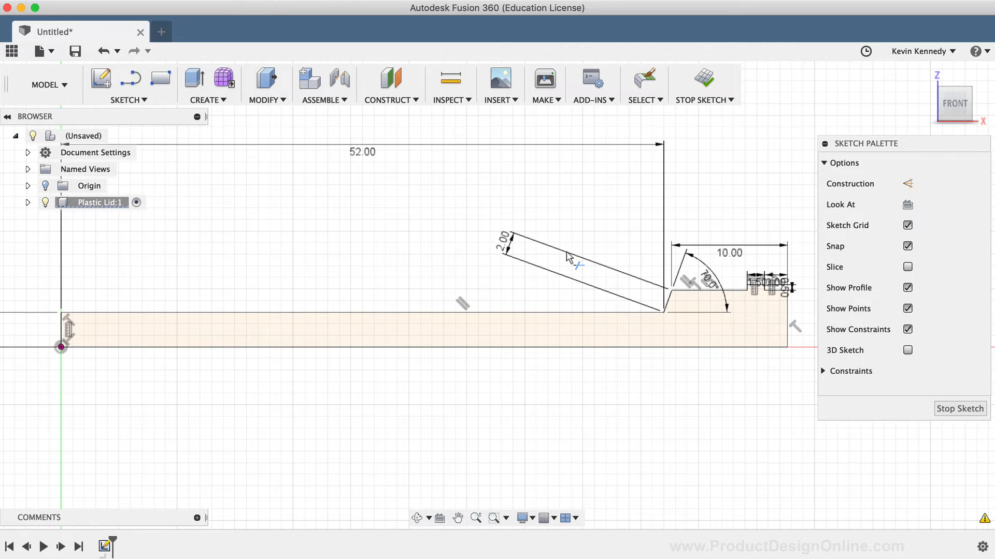
{"action": "scroll", "coordinate": [568, 257], "scroll_direction": "up", "scroll_amount": 1}
{"action": "key", "text": "Escape"}
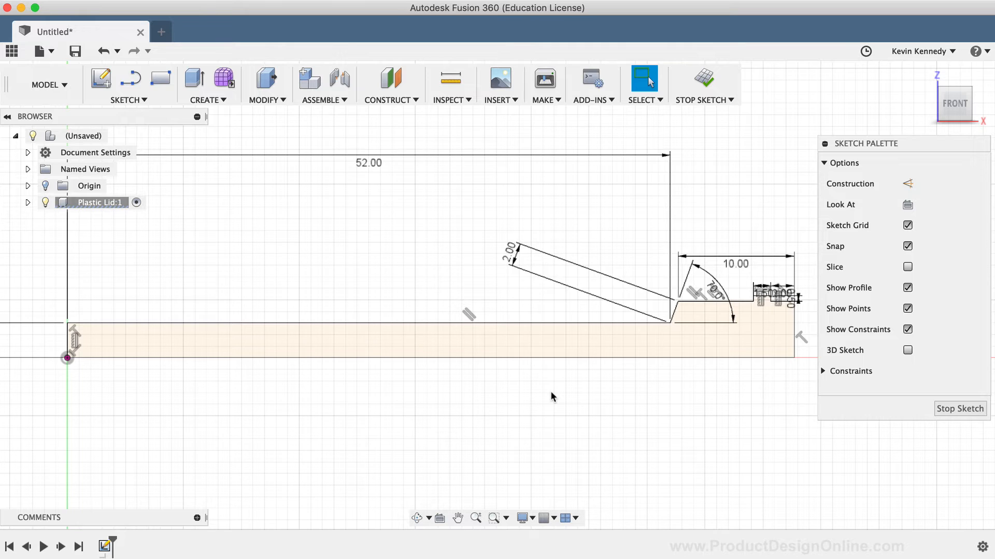
Step: Convert the profile's long bottom line and the short vertical line at the origin into construction lines
{"action": "left_click", "coordinate": [527, 359]}
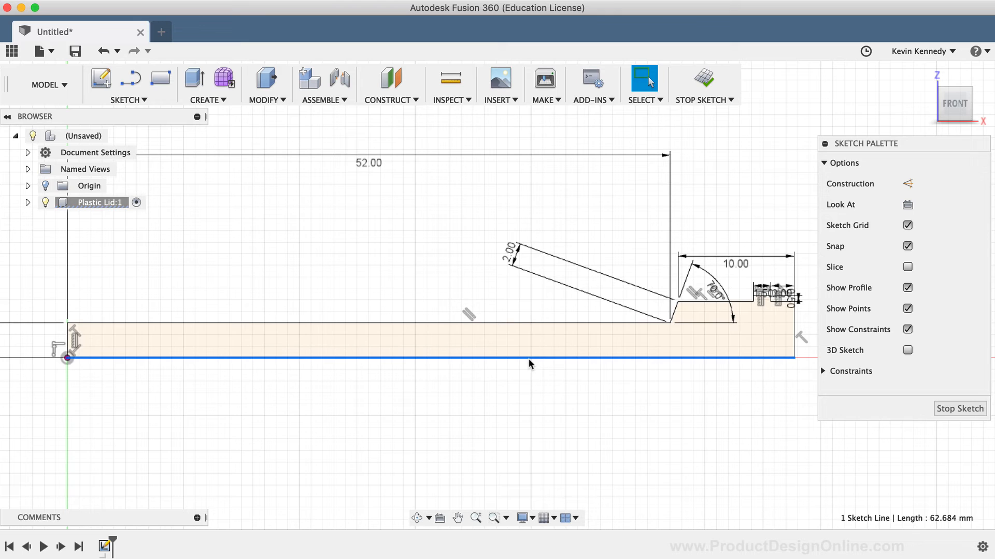
{"action": "left_click", "coordinate": [67, 336], "text": "shift"}
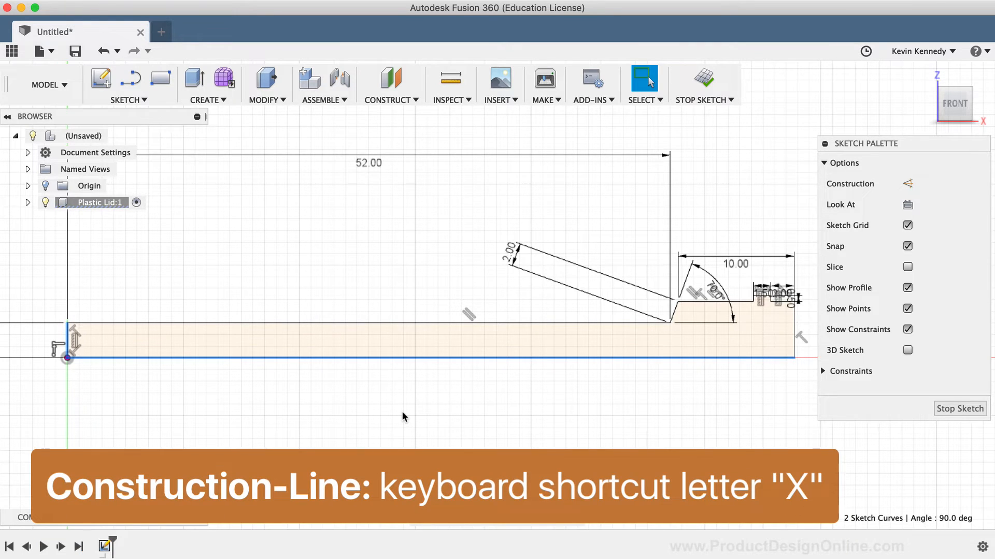
{"action": "key", "text": "x"}
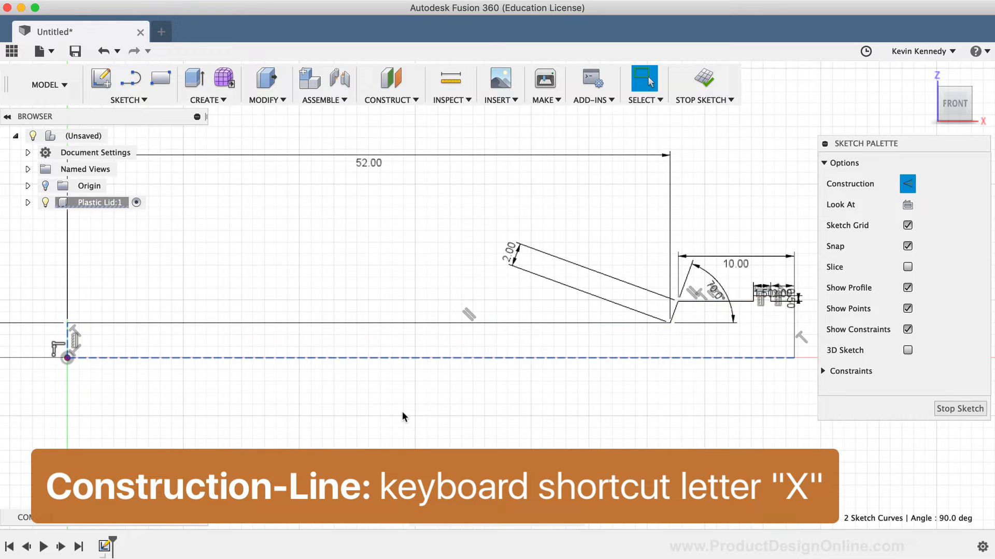
{"action": "scroll", "coordinate": [403, 413], "scroll_direction": "up", "scroll_amount": 2}
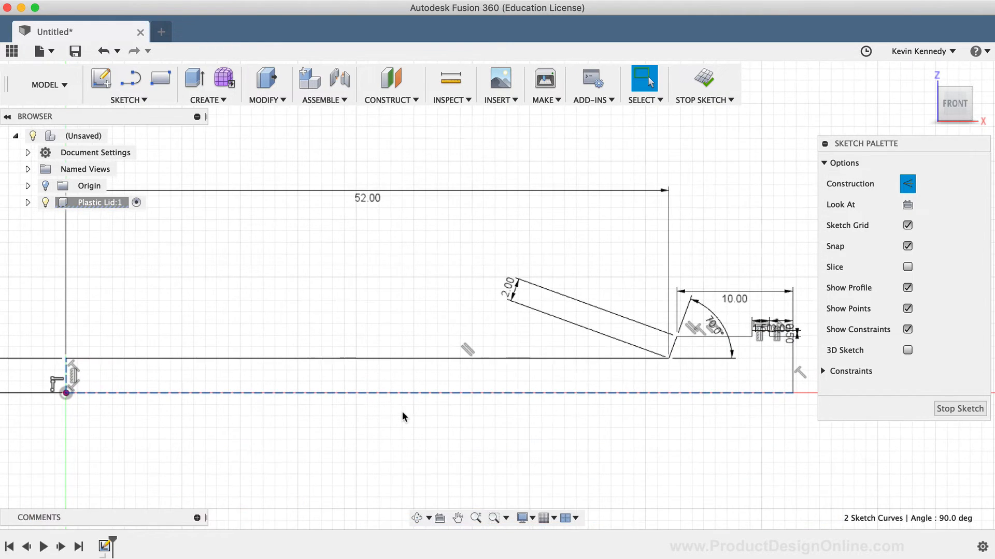
Step: Offset the whole connected lid profile, including the rim and outer wall, by 0.3 mm using chain selection
{"action": "scroll", "coordinate": [403, 413], "scroll_direction": "down", "scroll_amount": 1}
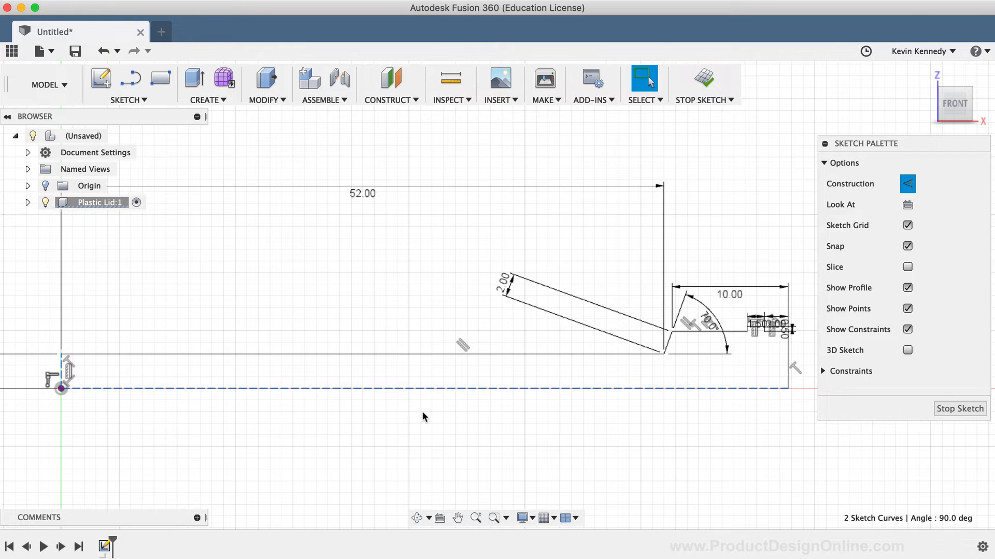
{"action": "left_click", "coordinate": [423, 413]}
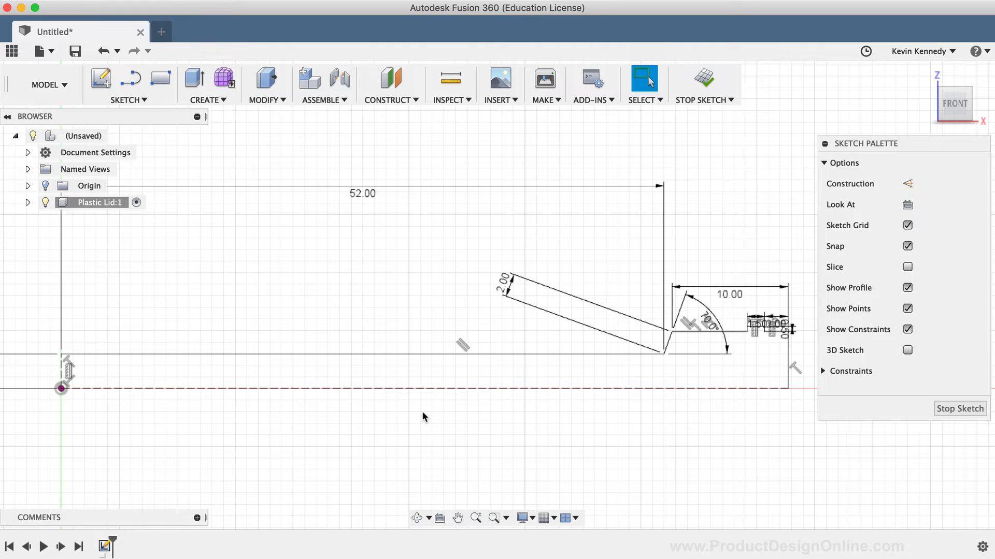
{"action": "key", "text": "o"}
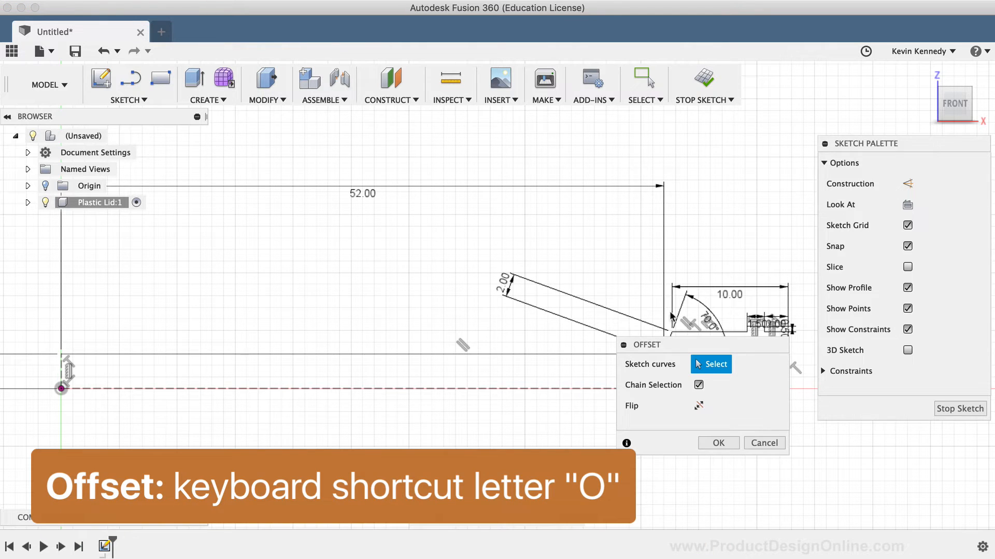
{"action": "left_click_drag", "start_coordinate": [716, 341], "coordinate": [724, 133]}
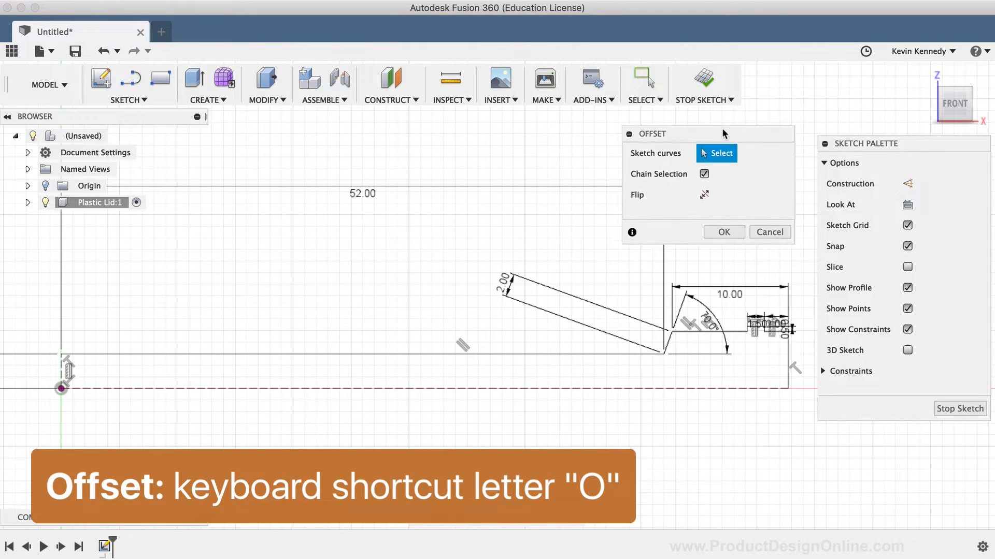
{"action": "scroll", "coordinate": [636, 313], "scroll_direction": "up", "scroll_amount": 3}
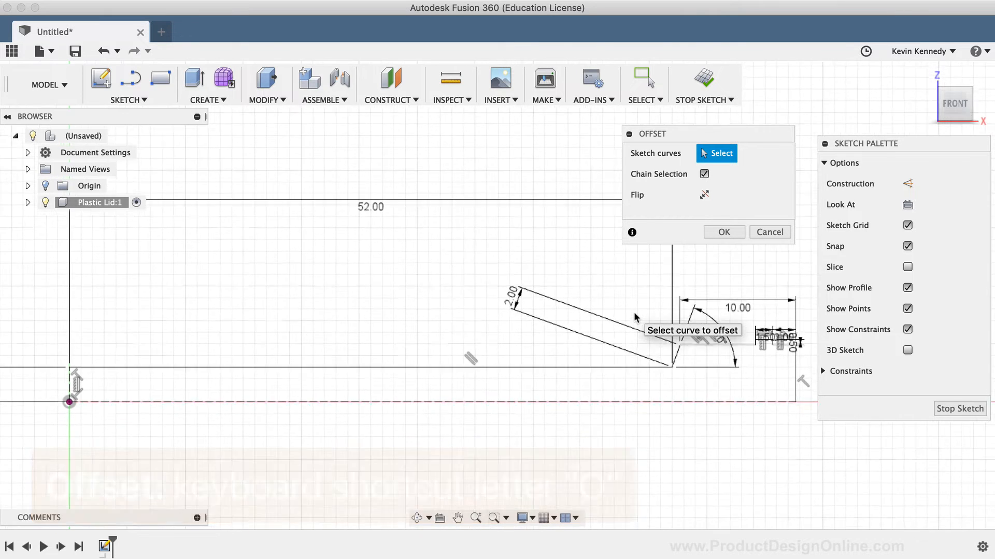
{"action": "left_click", "coordinate": [542, 374]}
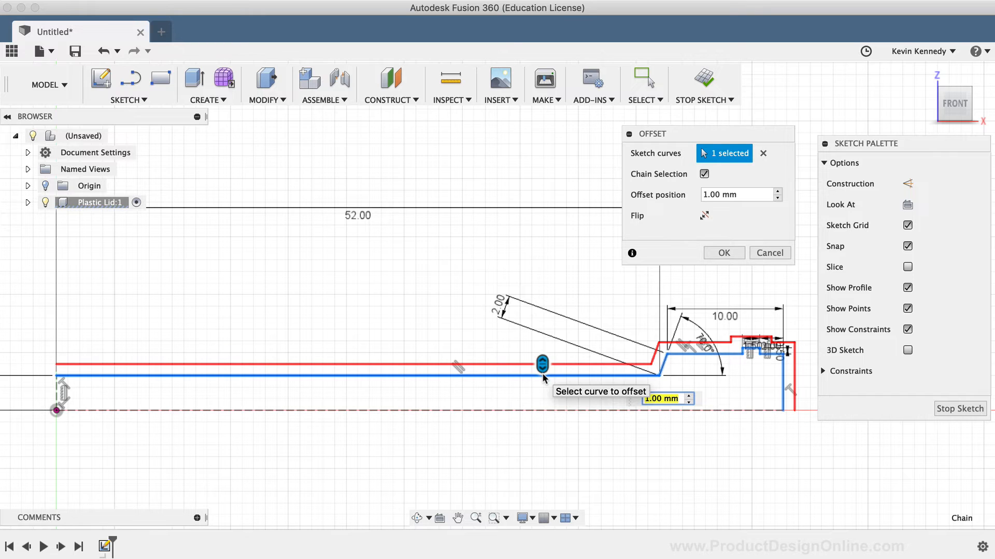
{"action": "left_click", "coordinate": [720, 194]}
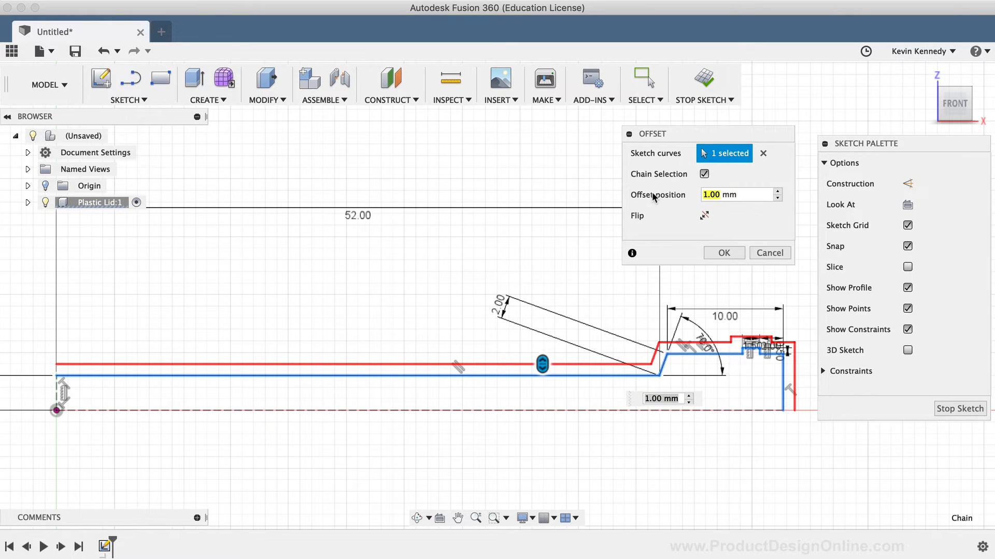
{"action": "type", "text": ".3"}
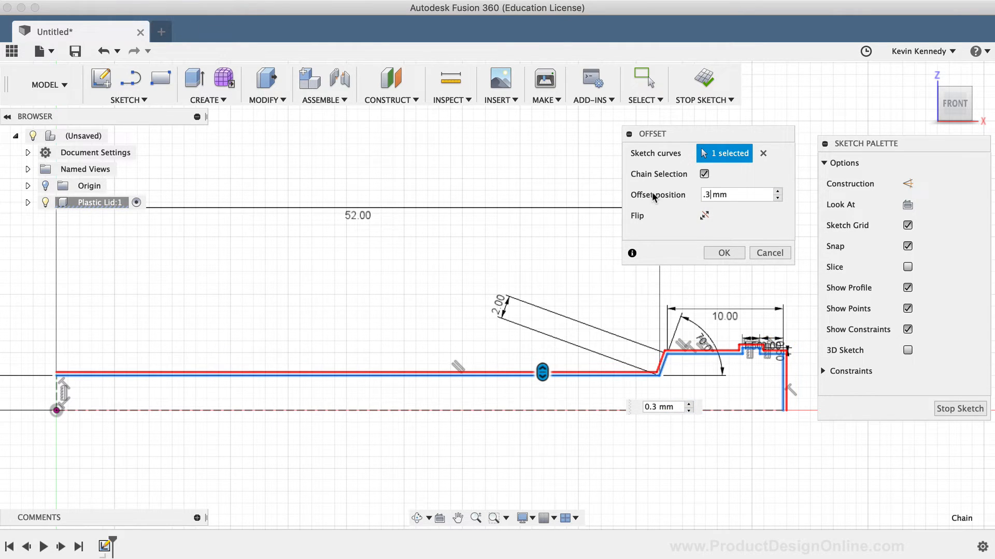
Step: Compare both offset directions, keep the offset on the outer side of the lid profile, and apply it
{"action": "left_click", "coordinate": [702, 216]}
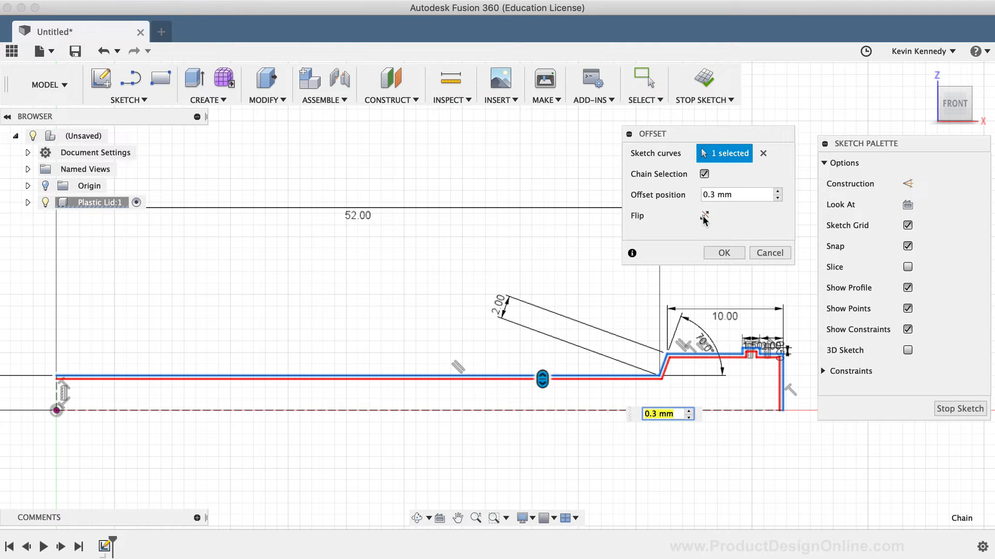
{"action": "left_click", "coordinate": [703, 217]}
{"action": "left_click", "coordinate": [704, 216]}
{"action": "left_click", "coordinate": [704, 217]}
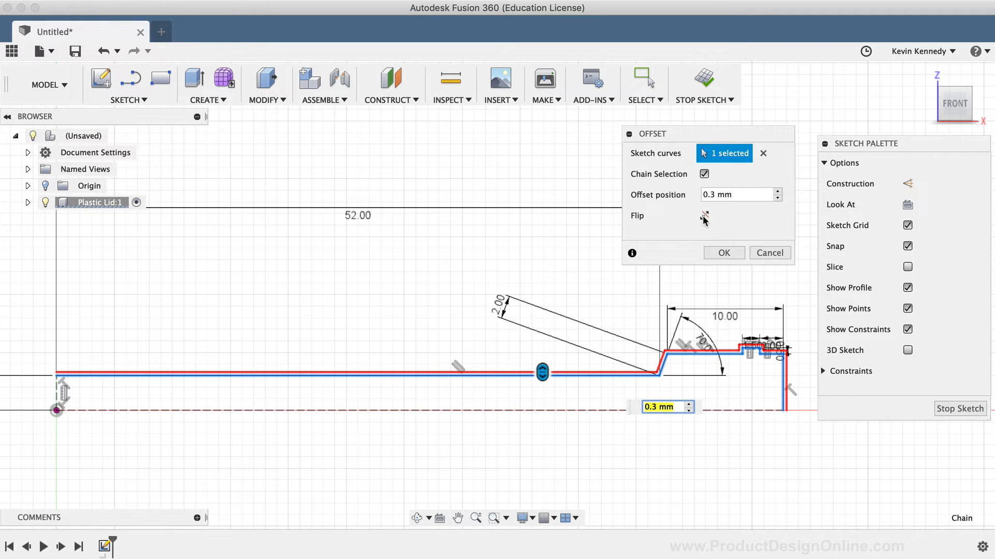
{"action": "left_click", "coordinate": [724, 253]}
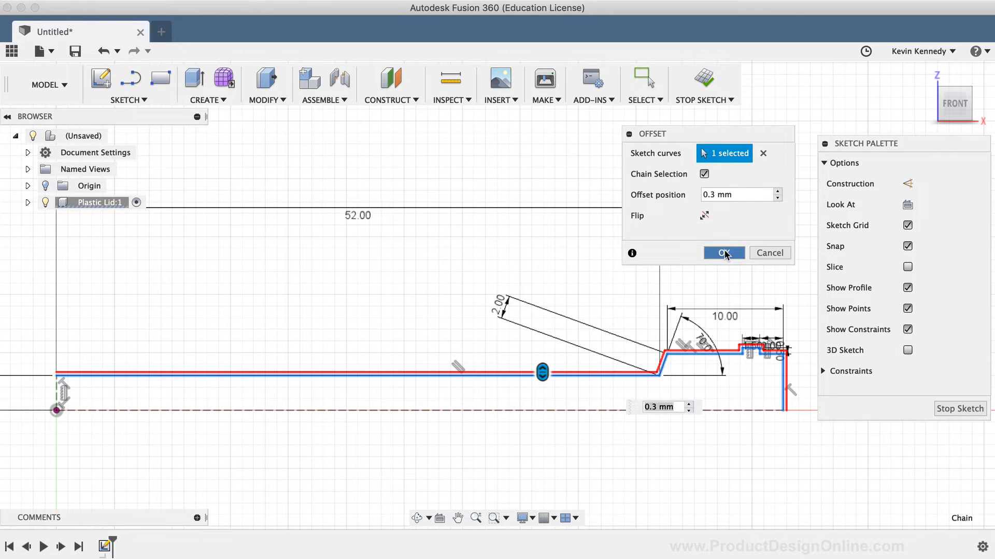
{"action": "left_click", "coordinate": [724, 253]}
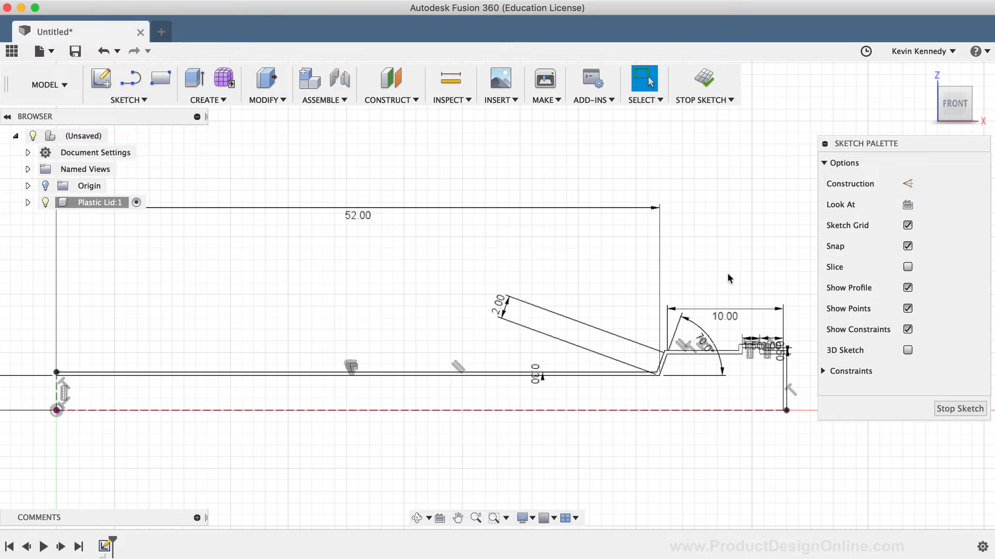
Step: Draw a short line closing the gap between the two profile lines at the bottom of the outer wall
{"action": "left_click", "coordinate": [121, 101]}
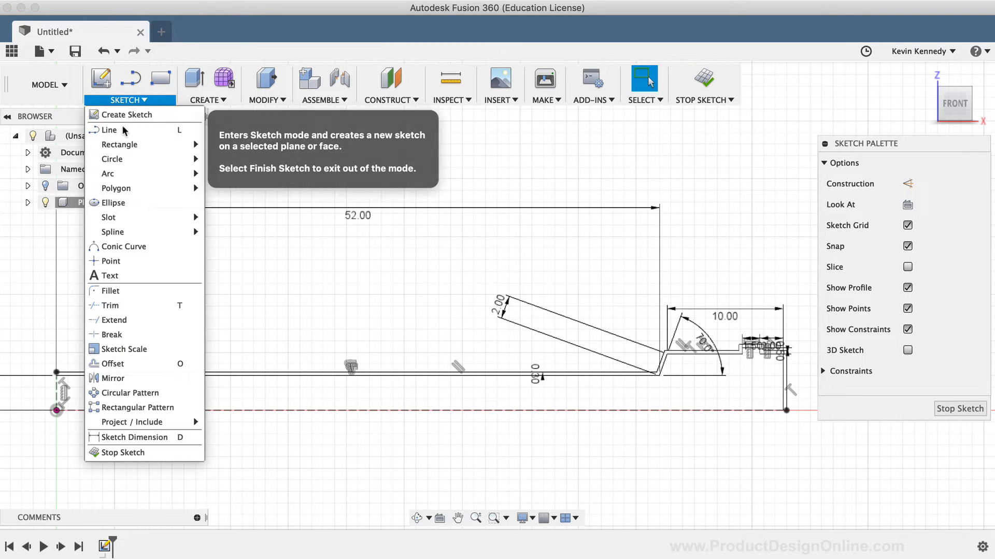
{"action": "left_click", "coordinate": [122, 127]}
{"action": "scroll", "coordinate": [825, 438], "scroll_direction": "up", "scroll_amount": 3}
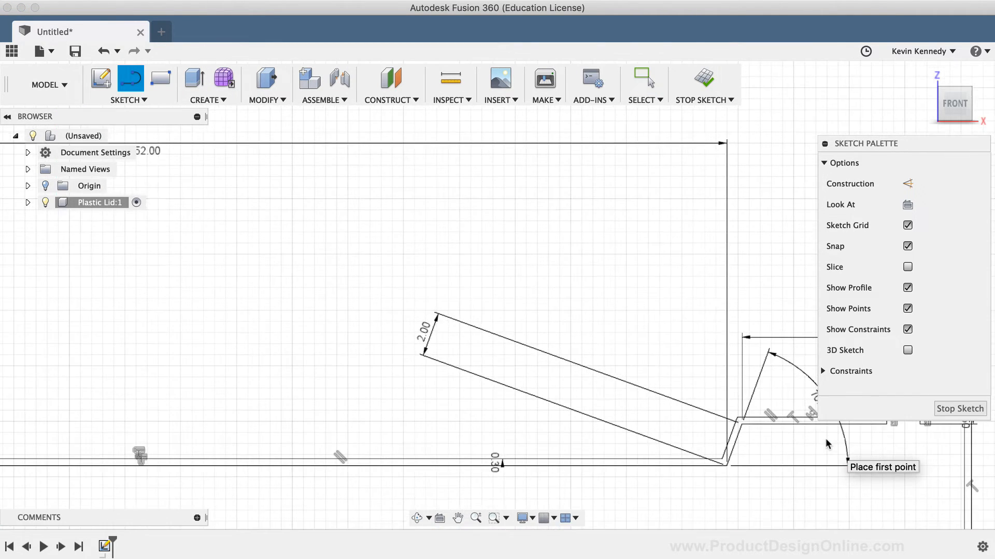
{"action": "scroll", "coordinate": [826, 438], "scroll_direction": "right", "scroll_amount": 5}
{"action": "scroll", "coordinate": [825, 438], "scroll_direction": "up", "scroll_amount": 2}
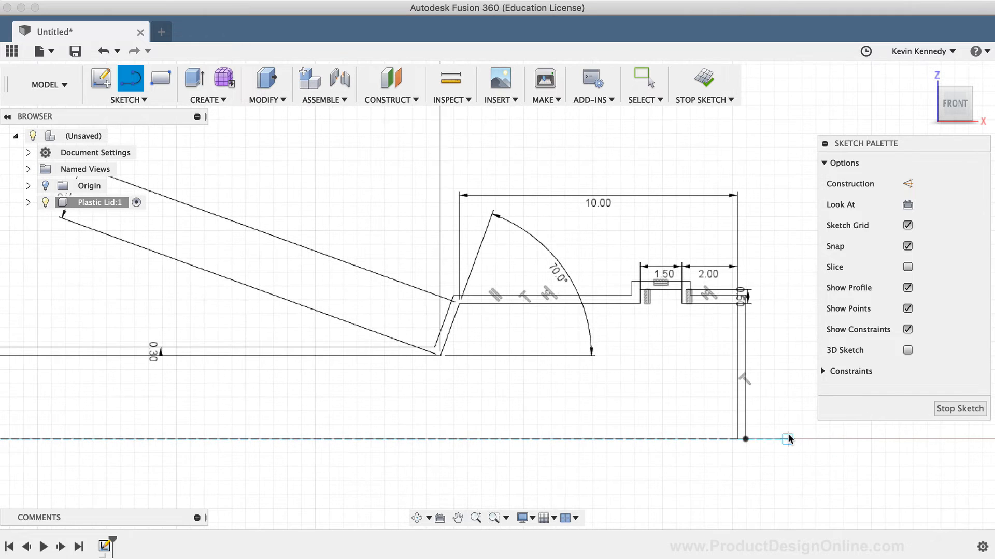
{"action": "scroll", "coordinate": [788, 437], "scroll_direction": "up", "scroll_amount": 4}
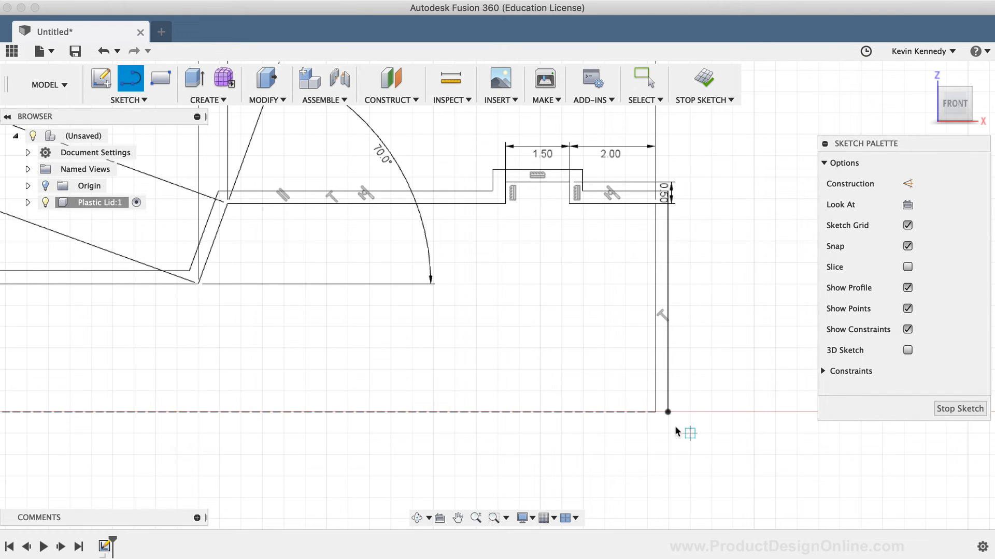
{"action": "left_click", "coordinate": [652, 413]}
{"action": "left_click", "coordinate": [666, 412]}
Step: Draw a short vertical line closing the gap between the two profile lines above the origin, and finish the Line command
{"action": "scroll", "coordinate": [548, 431], "scroll_direction": "down", "scroll_amount": 4}
{"action": "scroll", "coordinate": [548, 431], "scroll_direction": "left", "scroll_amount": 6}
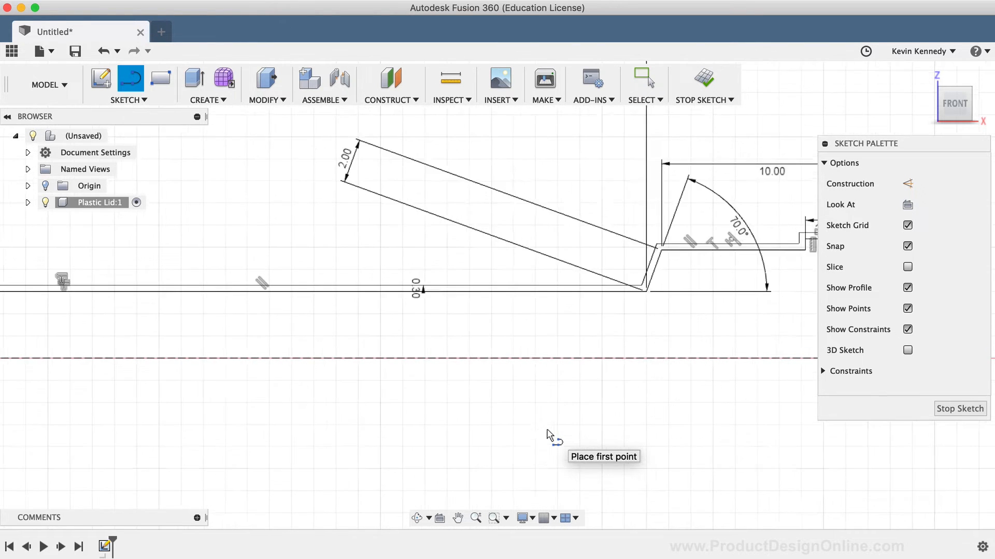
{"action": "scroll", "coordinate": [564, 435], "scroll_direction": "left", "scroll_amount": 10}
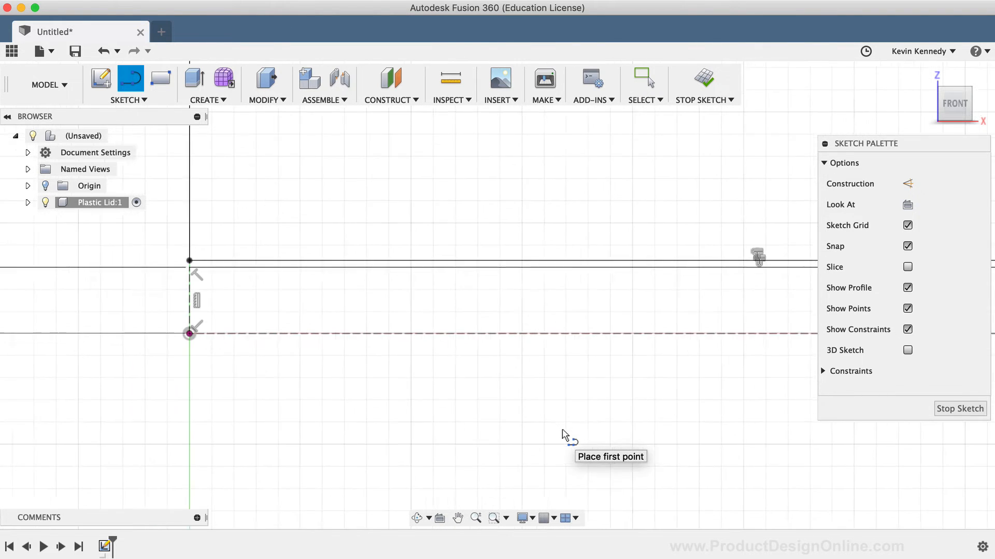
{"action": "scroll", "coordinate": [564, 435], "scroll_direction": "left", "scroll_amount": 3}
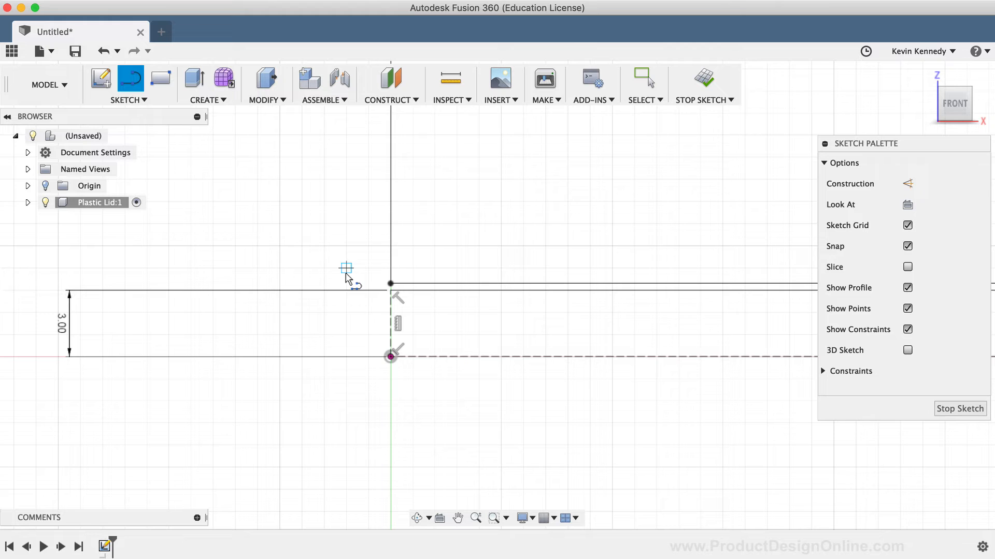
{"action": "left_click", "coordinate": [391, 283]}
{"action": "left_click", "coordinate": [390, 283]}
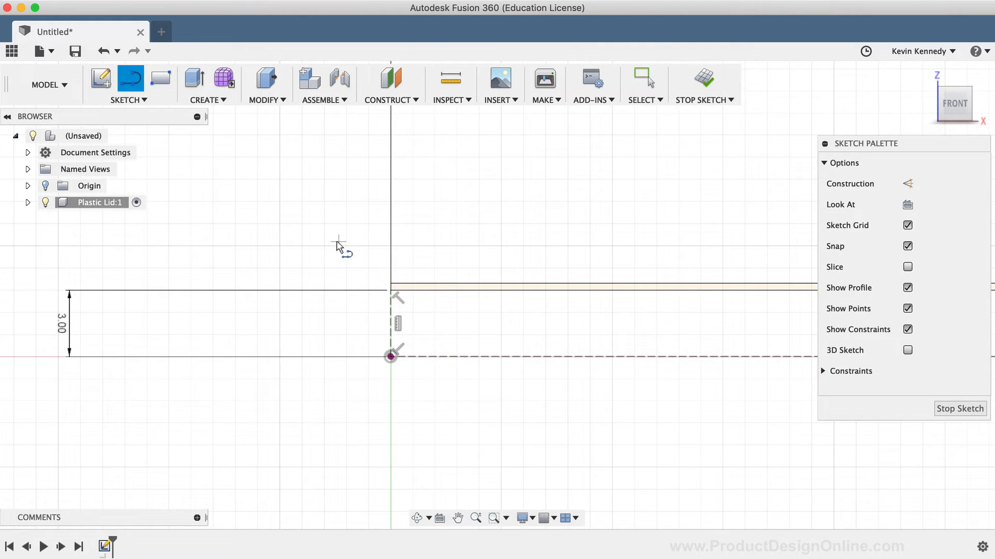
{"action": "key", "text": "Escape"}
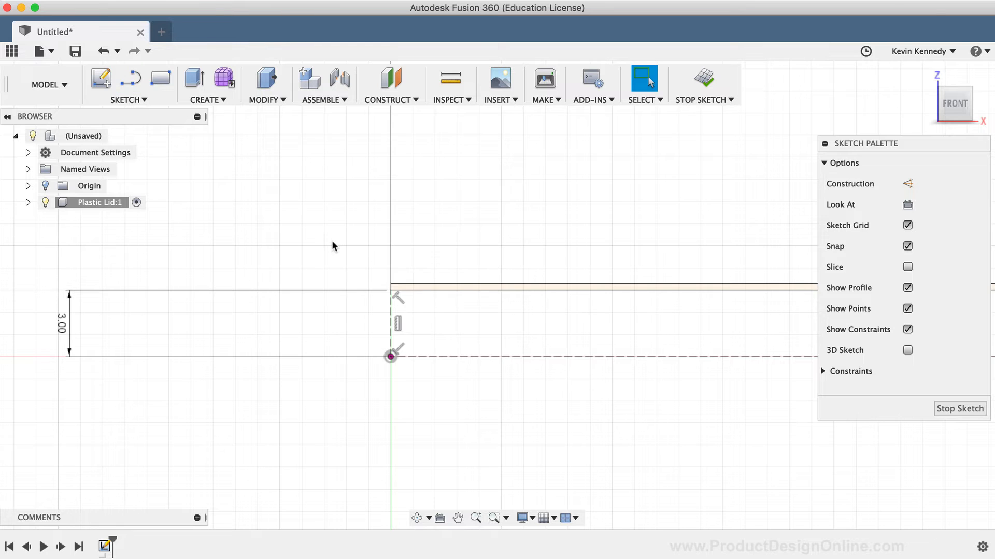
Step: Revolve the closed thin lid profile 360 degrees around the vertical Z axis as a new body
{"action": "scroll", "coordinate": [334, 245], "scroll_direction": "down", "scroll_amount": 3}
{"action": "scroll", "coordinate": [332, 240], "scroll_direction": "right", "scroll_amount": 3}
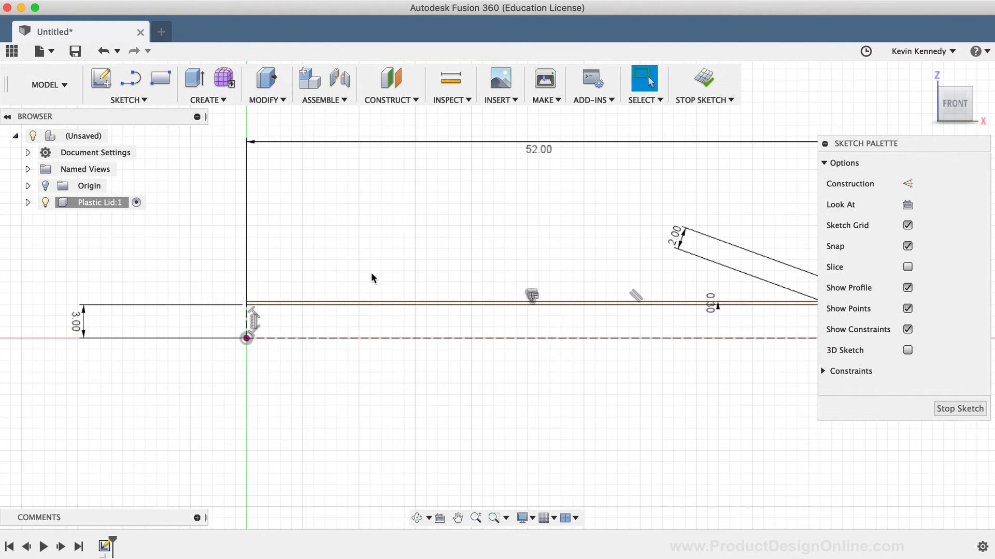
{"action": "scroll", "coordinate": [419, 308], "scroll_direction": "right", "scroll_amount": 2}
{"action": "scroll", "coordinate": [420, 307], "scroll_direction": "down", "scroll_amount": 2}
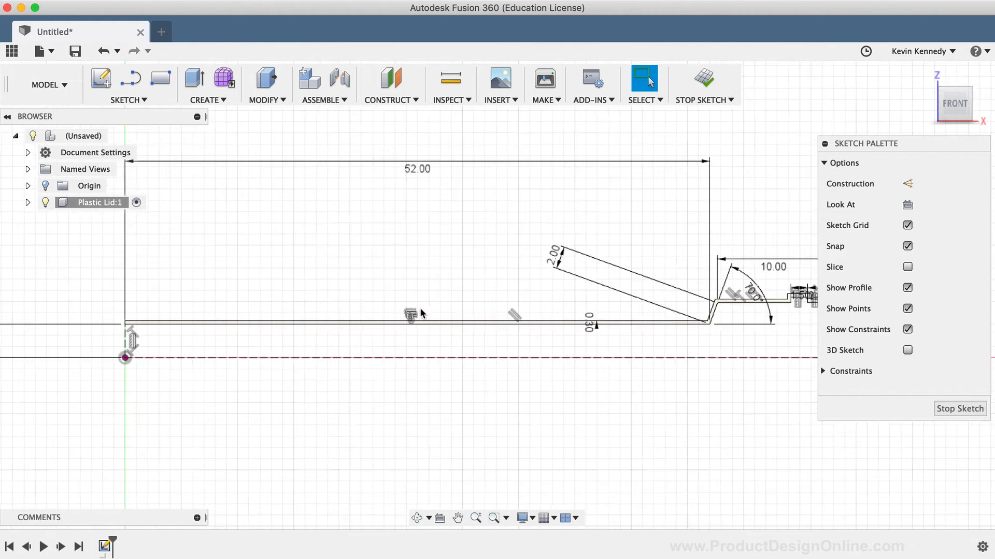
{"action": "scroll", "coordinate": [420, 307], "scroll_direction": "right", "scroll_amount": 2}
{"action": "scroll", "coordinate": [420, 308], "scroll_direction": "left", "scroll_amount": 3}
{"action": "scroll", "coordinate": [420, 310], "scroll_direction": "up", "scroll_amount": 2}
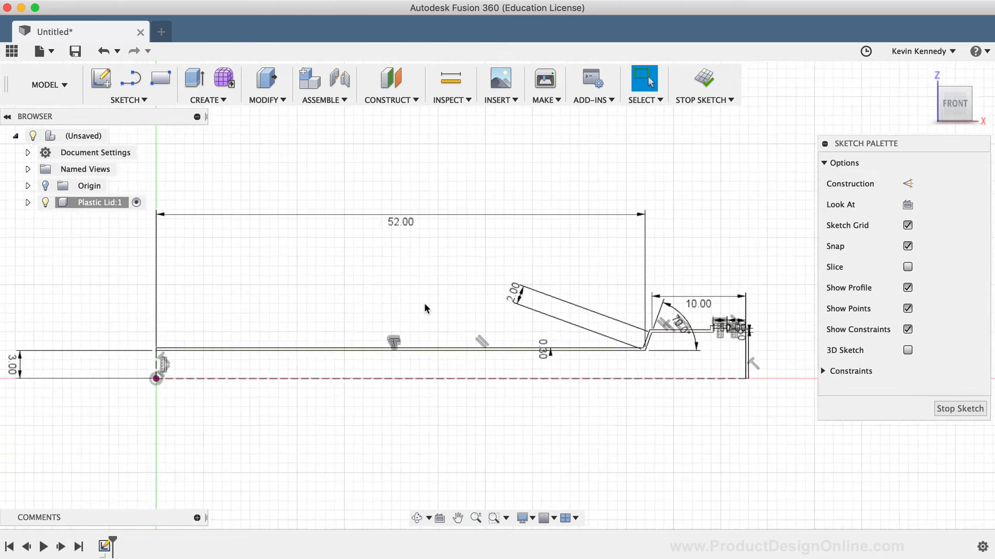
{"action": "scroll", "coordinate": [419, 286], "scroll_direction": "down", "scroll_amount": 1}
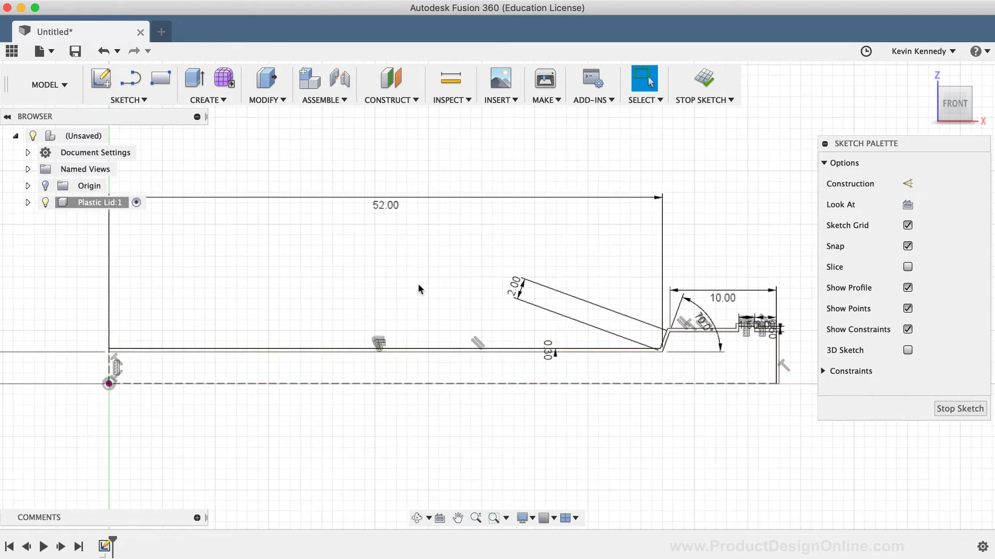
{"action": "left_click", "coordinate": [219, 100]}
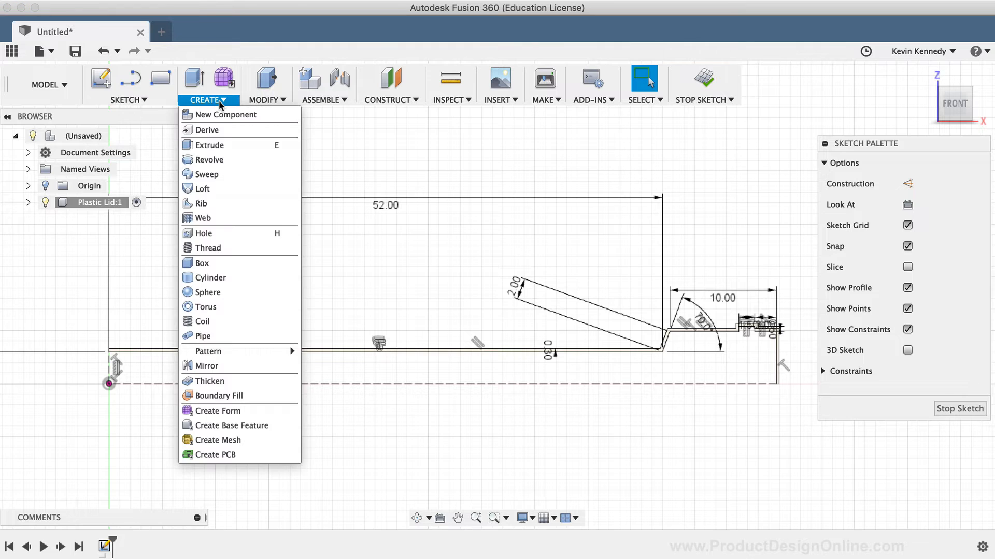
{"action": "left_click", "coordinate": [229, 159]}
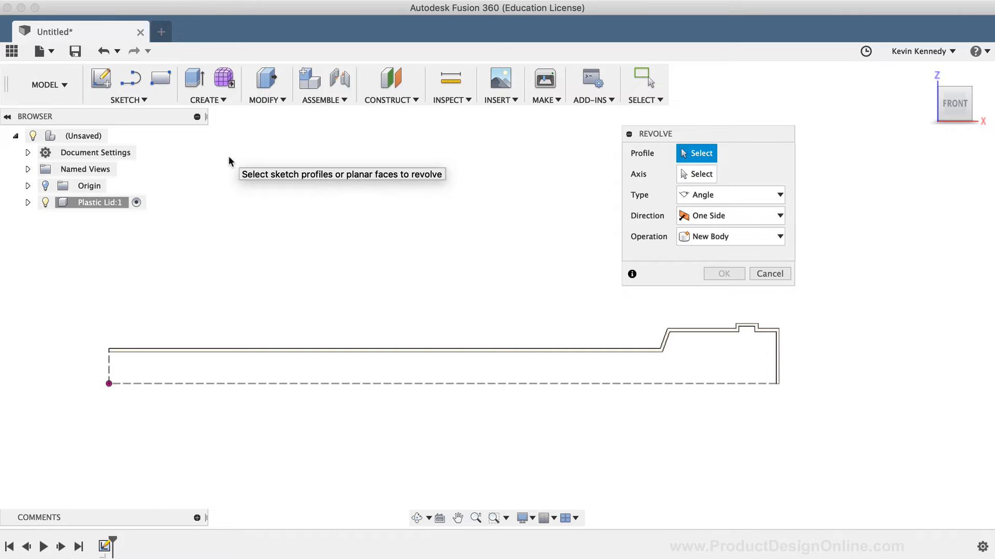
{"action": "left_click", "coordinate": [425, 349]}
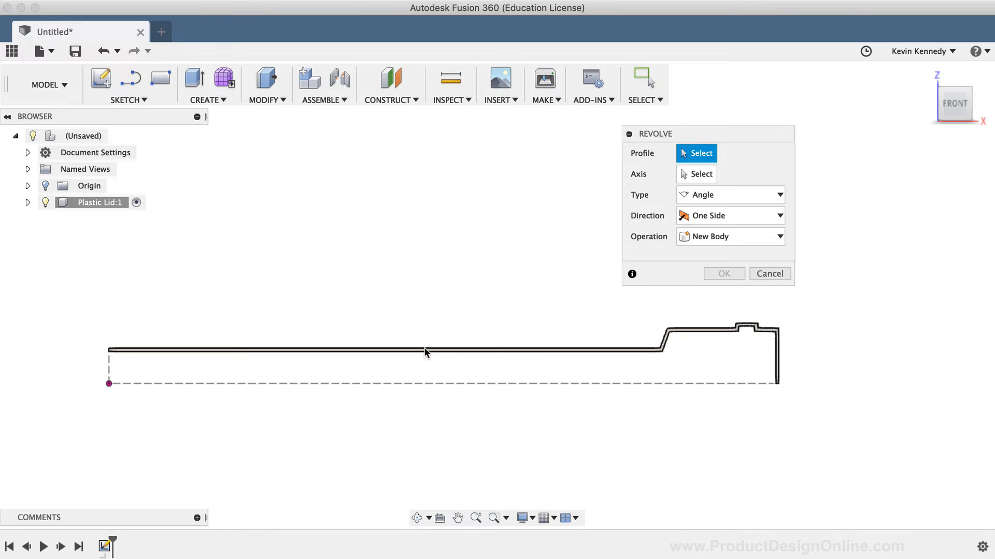
{"action": "left_click", "coordinate": [701, 176]}
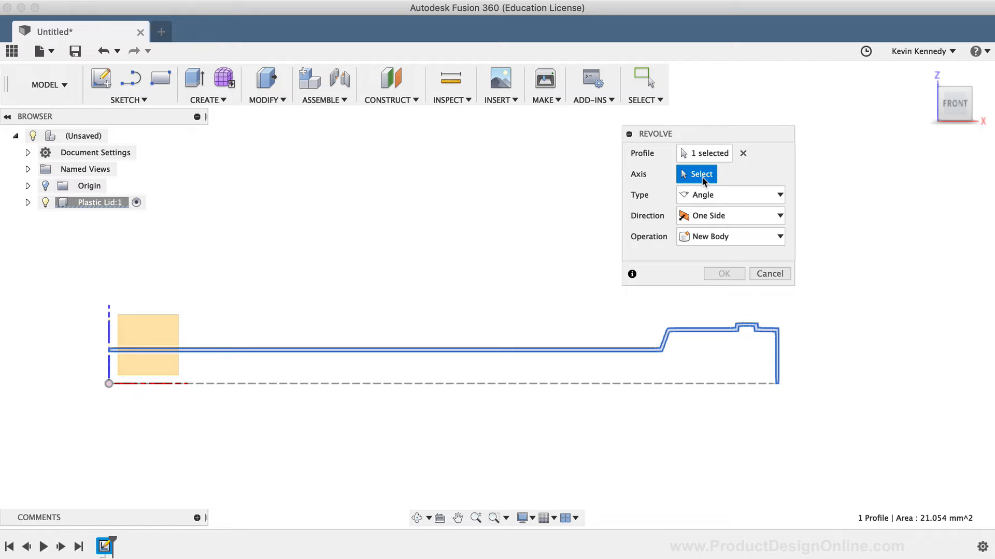
{"action": "left_click", "coordinate": [109, 329]}
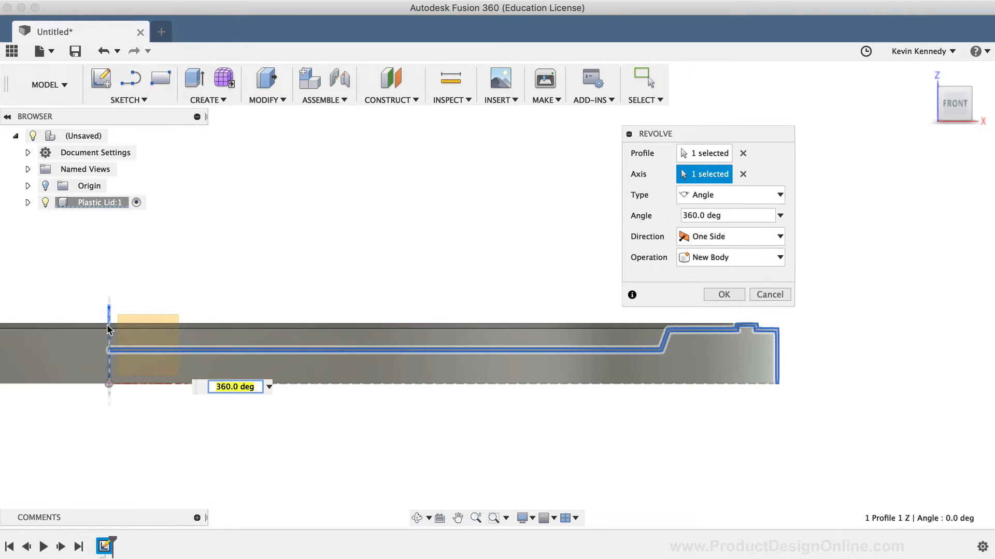
{"action": "left_click", "coordinate": [723, 297]}
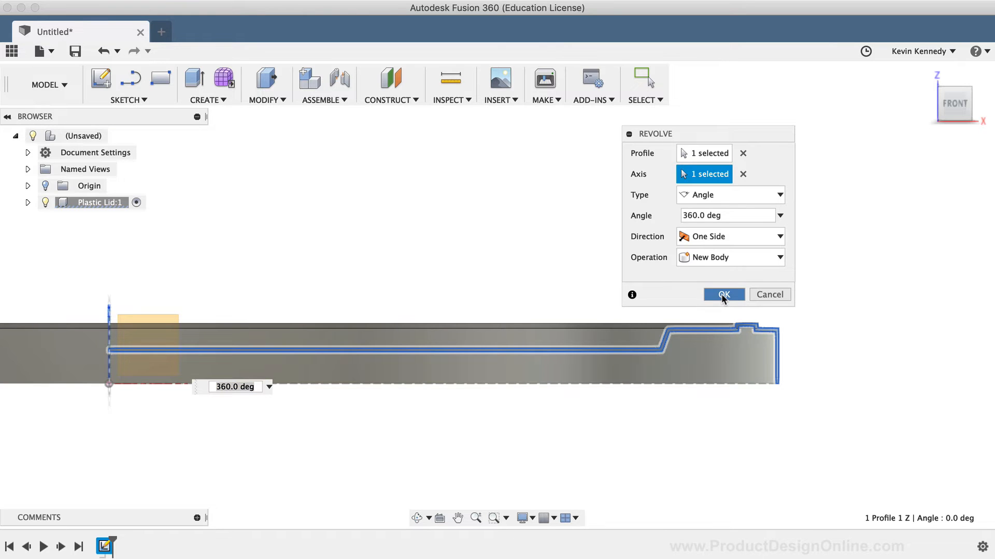
Step: Examine the revolved lid from the home view, from underneath and from a low side angle
{"action": "mouse_move", "coordinate": [903, 94]}
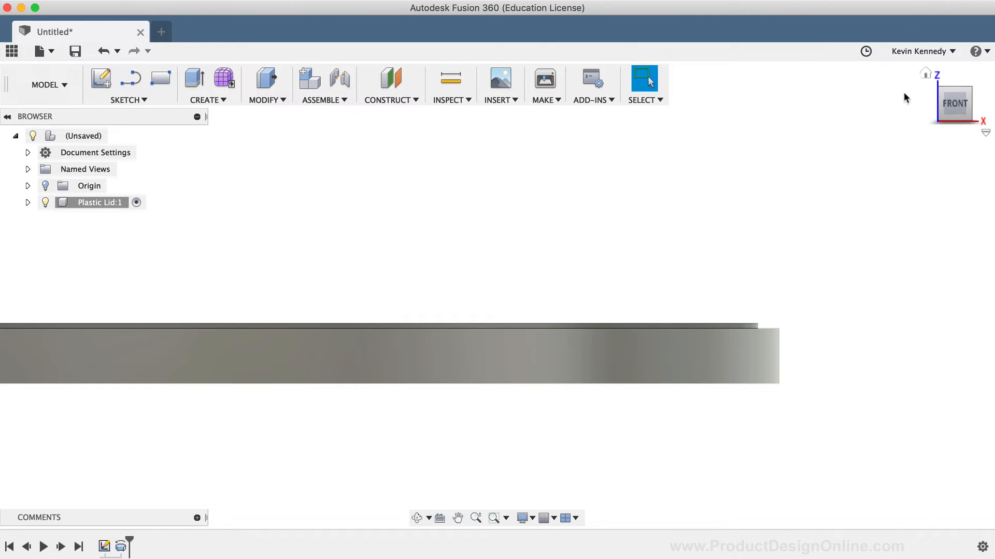
{"action": "left_click", "coordinate": [925, 75]}
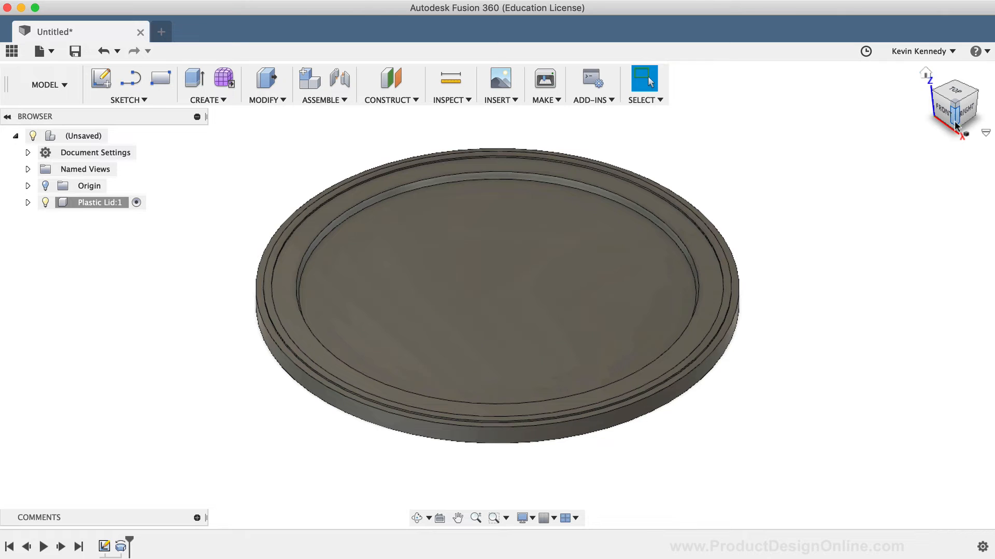
{"action": "left_click_drag", "start_coordinate": [956, 126], "coordinate": [956, 101]}
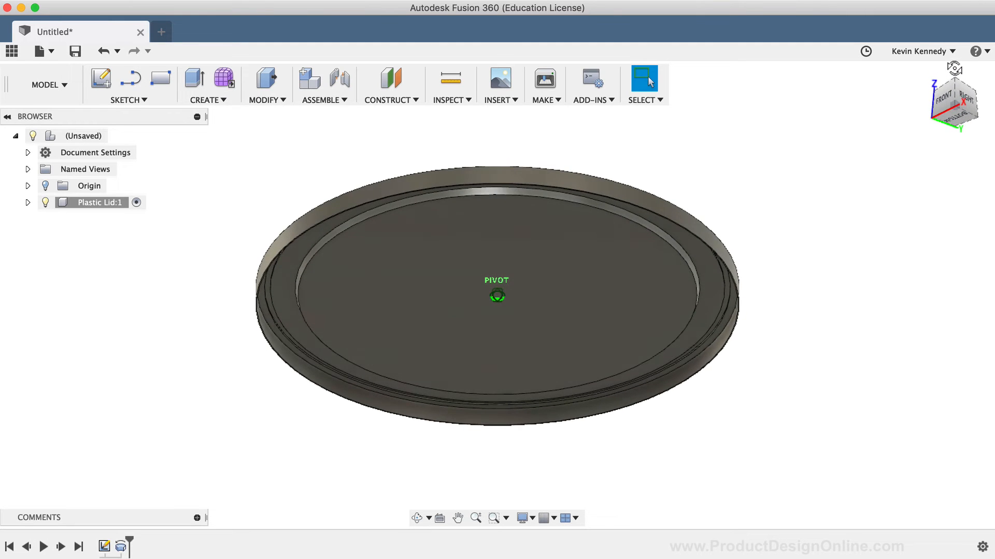
{"action": "left_click_drag", "start_coordinate": [954, 67], "coordinate": [954, 99]}
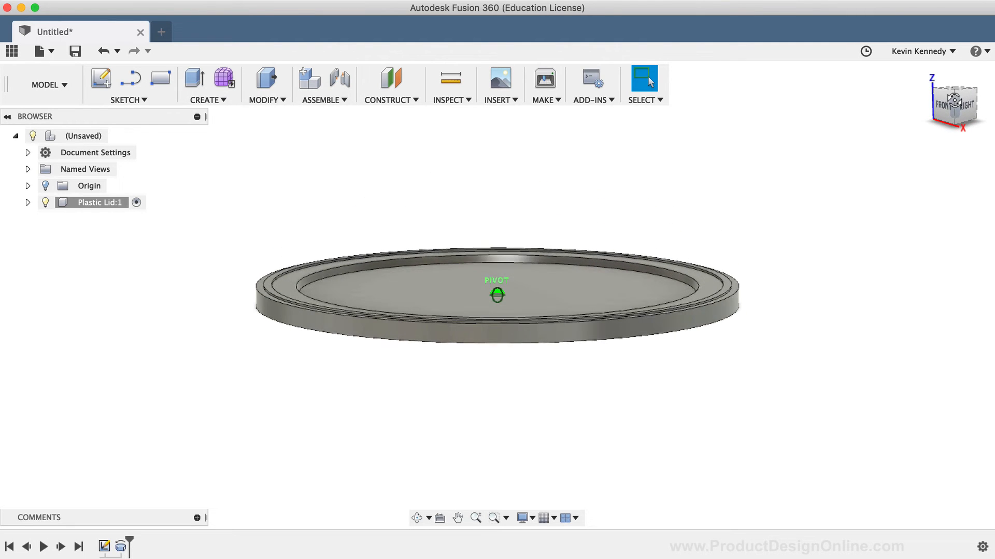
Step: Reopen the lid's profile sketch for editing and open the Change Parameters dialog
{"action": "scroll", "coordinate": [478, 379], "scroll_direction": "up", "scroll_amount": 5}
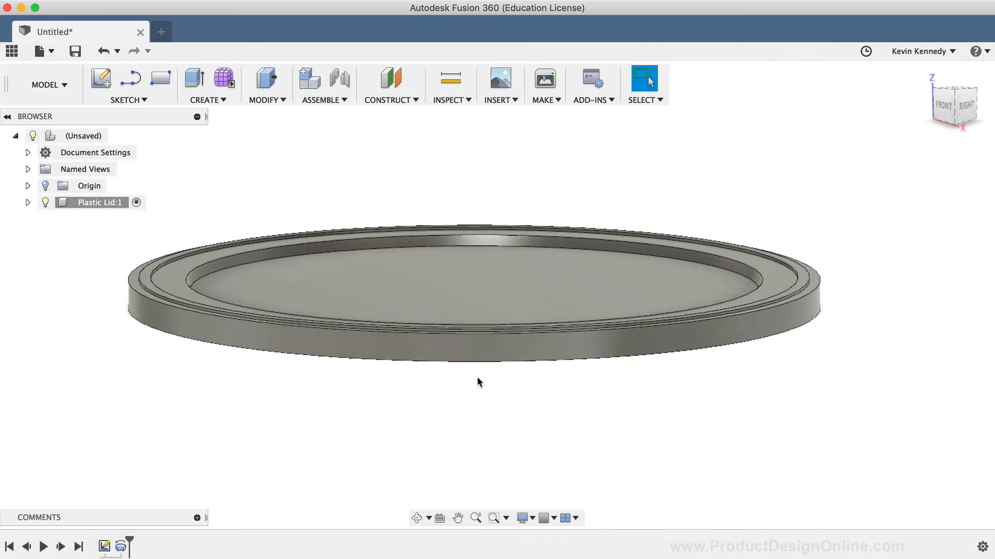
{"action": "scroll", "coordinate": [477, 379], "scroll_direction": "up", "scroll_amount": 2}
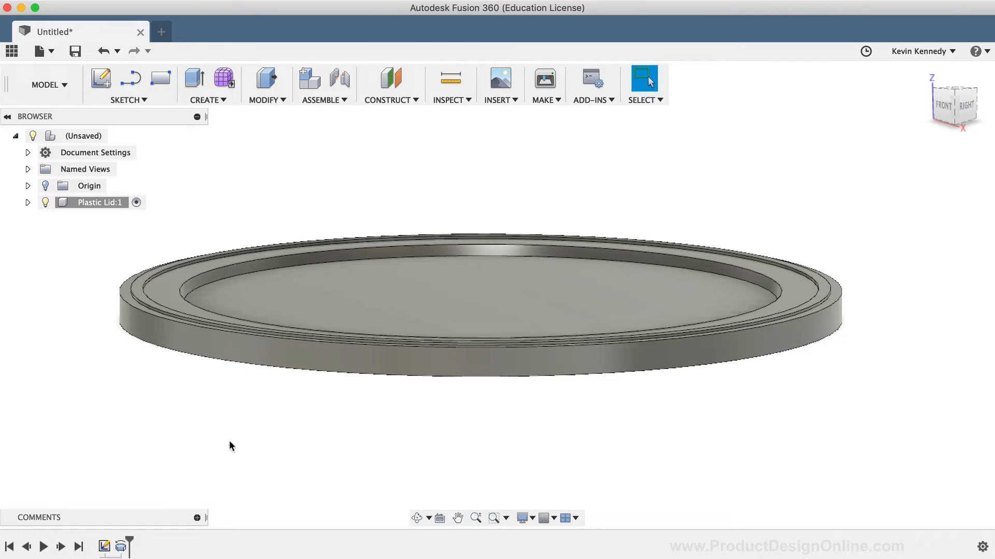
{"action": "double_click", "coordinate": [103, 546]}
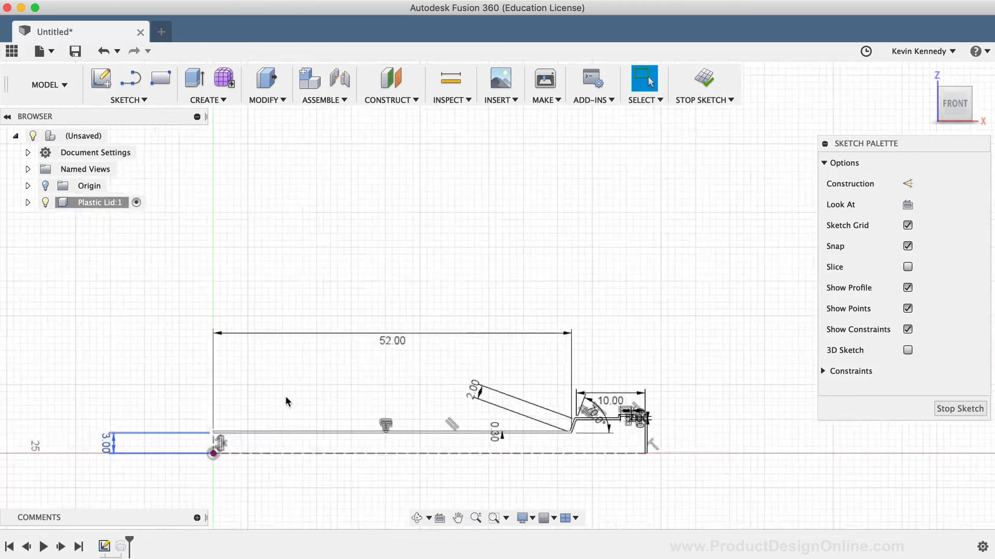
{"action": "scroll", "coordinate": [285, 396], "scroll_direction": "up", "scroll_amount": 3}
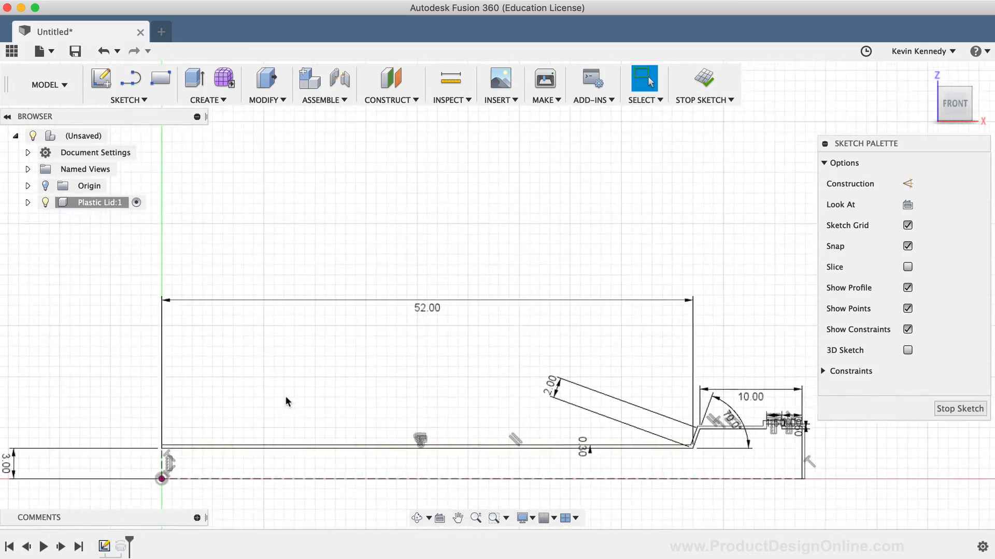
{"action": "scroll", "coordinate": [285, 396], "scroll_direction": "up", "scroll_amount": 1}
{"action": "scroll", "coordinate": [285, 395], "scroll_direction": "right", "scroll_amount": 3}
{"action": "scroll", "coordinate": [285, 396], "scroll_direction": "left", "scroll_amount": 1}
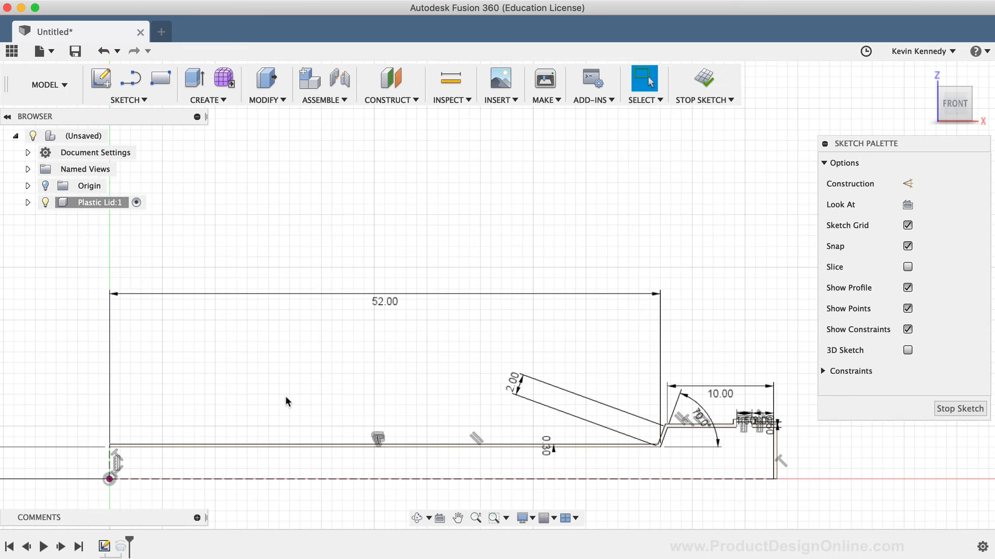
{"action": "left_click", "coordinate": [258, 101]}
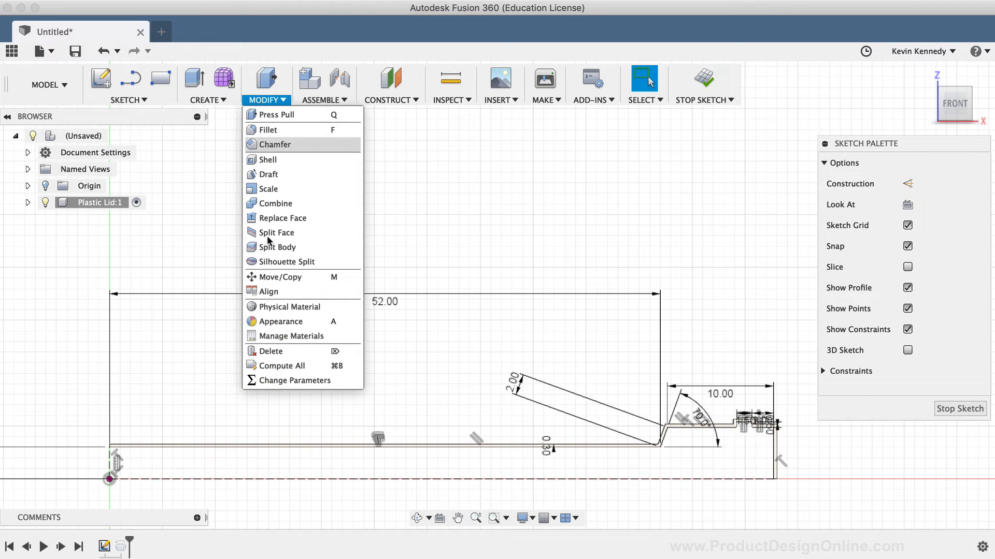
{"action": "left_click", "coordinate": [339, 381]}
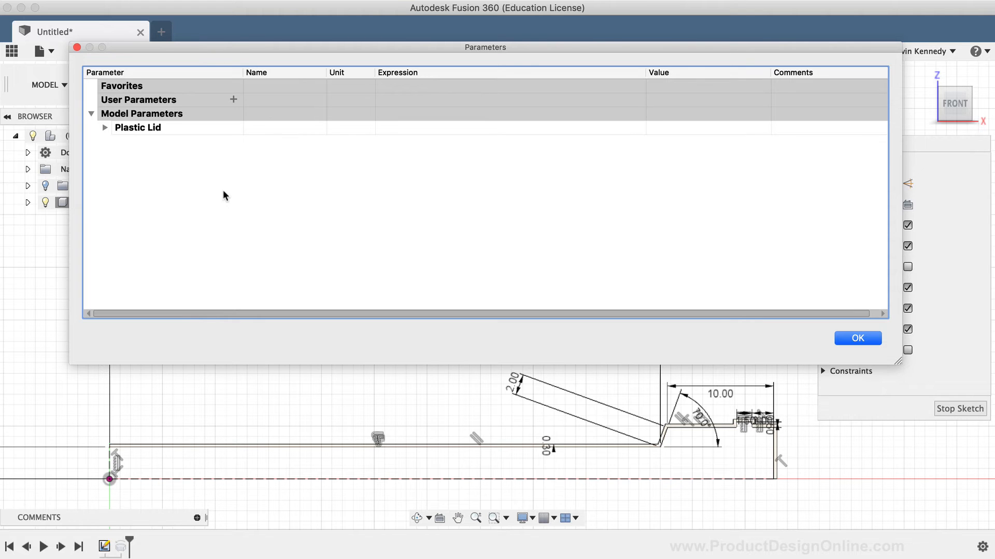
Step: Add a user parameter named LidThickness in mm with the expression .3
{"action": "left_click", "coordinate": [233, 100]}
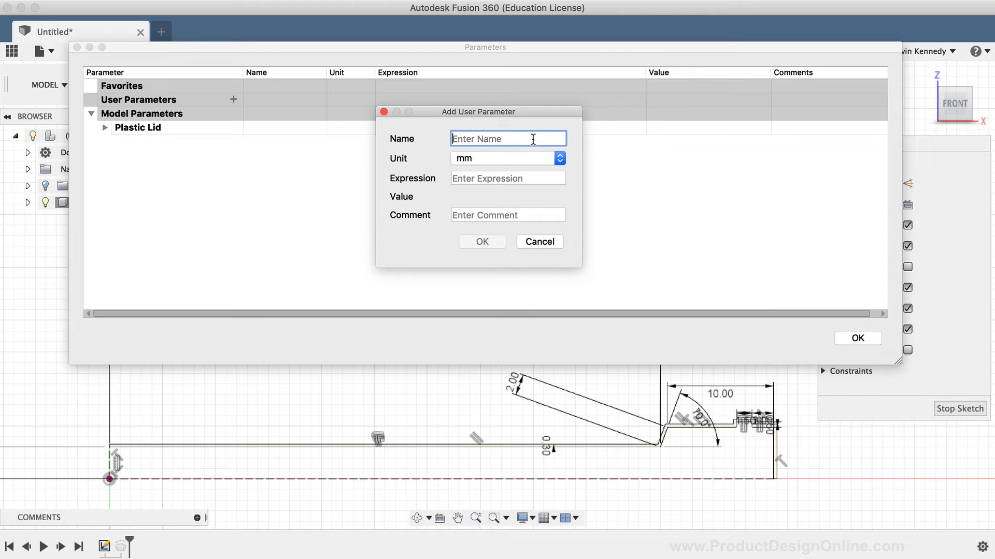
{"action": "type", "text": "LidThi"}
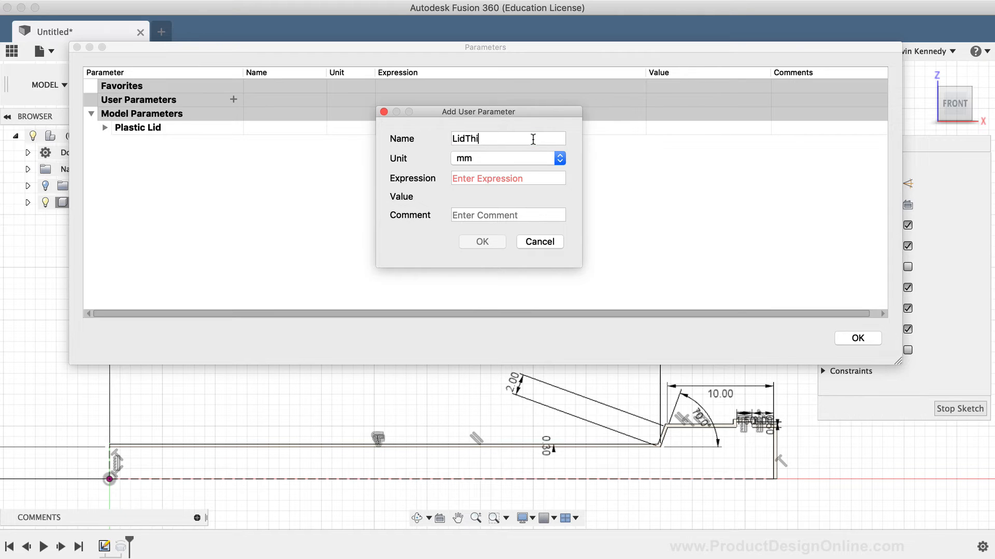
{"action": "type", "text": "ckness"}
{"action": "left_click", "coordinate": [508, 179]}
{"action": "type", "text": ".3"}
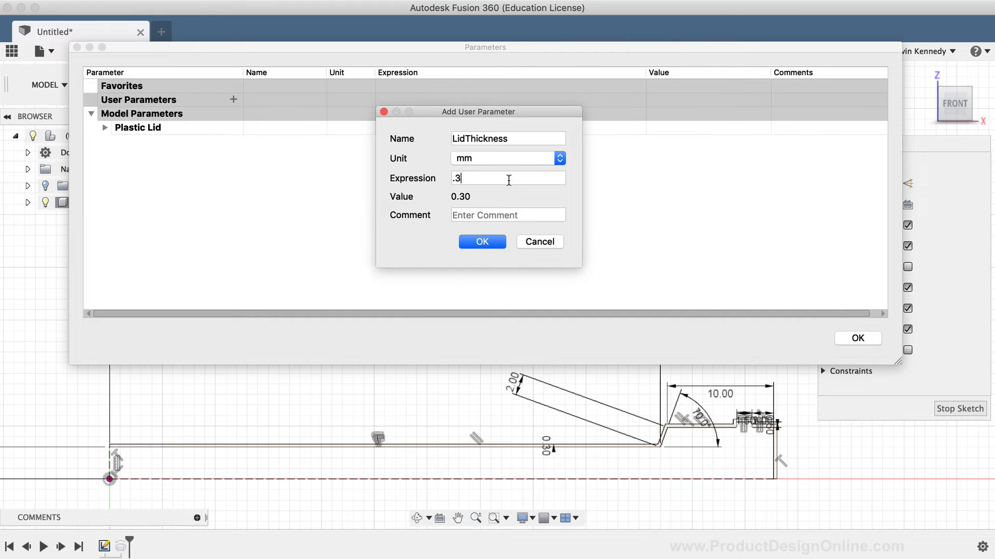
{"action": "left_click", "coordinate": [476, 242]}
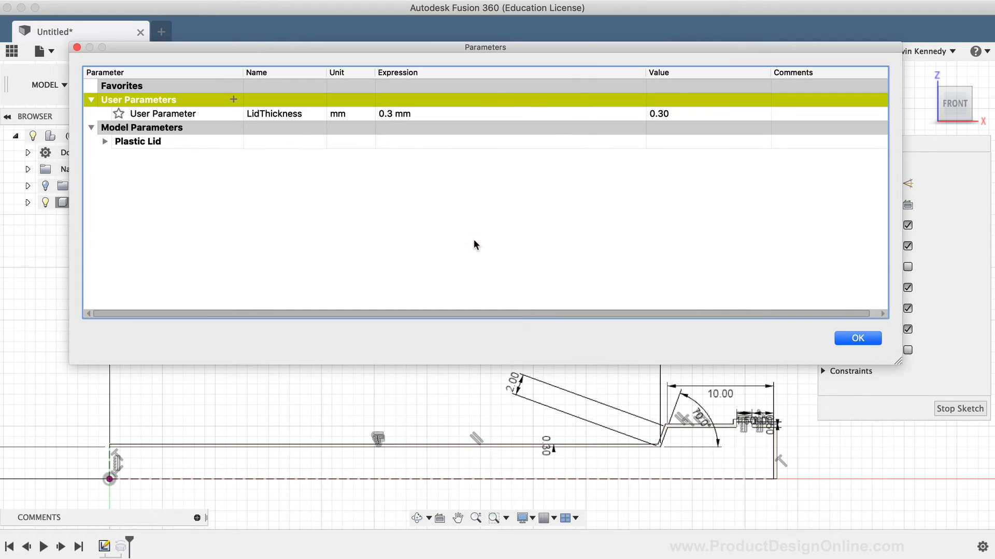
Step: Set the expression of the profile's offset dimension d9 in Sketch1 to the LidThickness parameter
{"action": "left_click", "coordinate": [105, 142]}
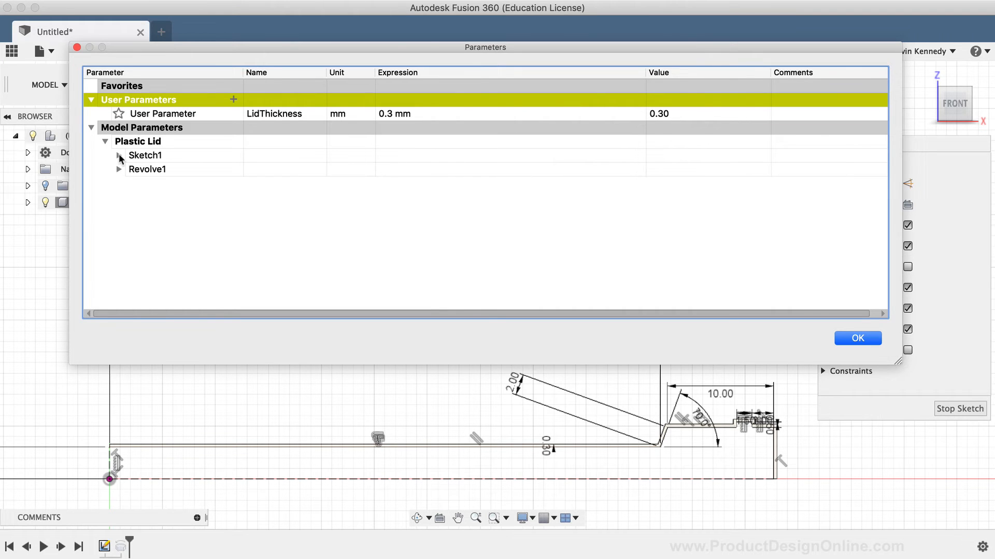
{"action": "left_click", "coordinate": [118, 155]}
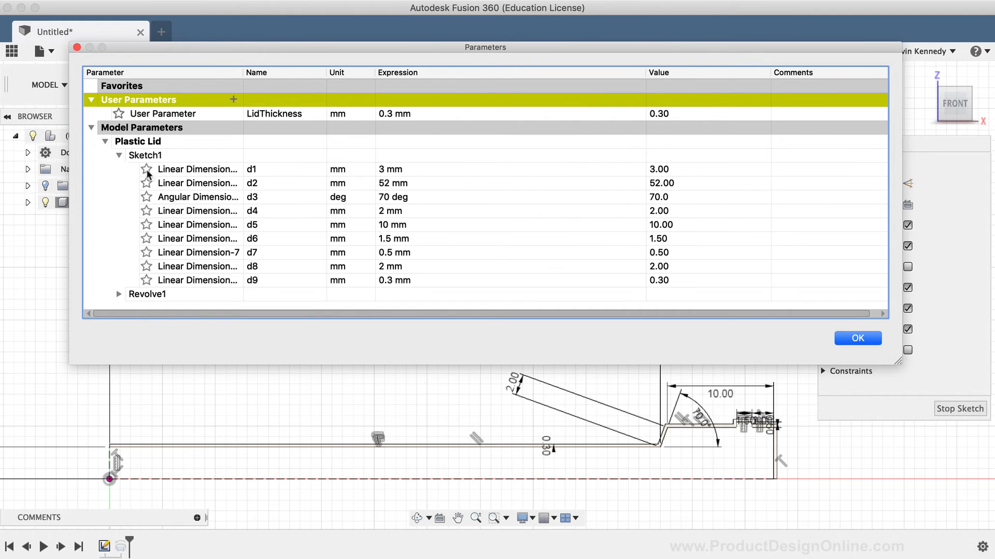
{"action": "left_click", "coordinate": [401, 280]}
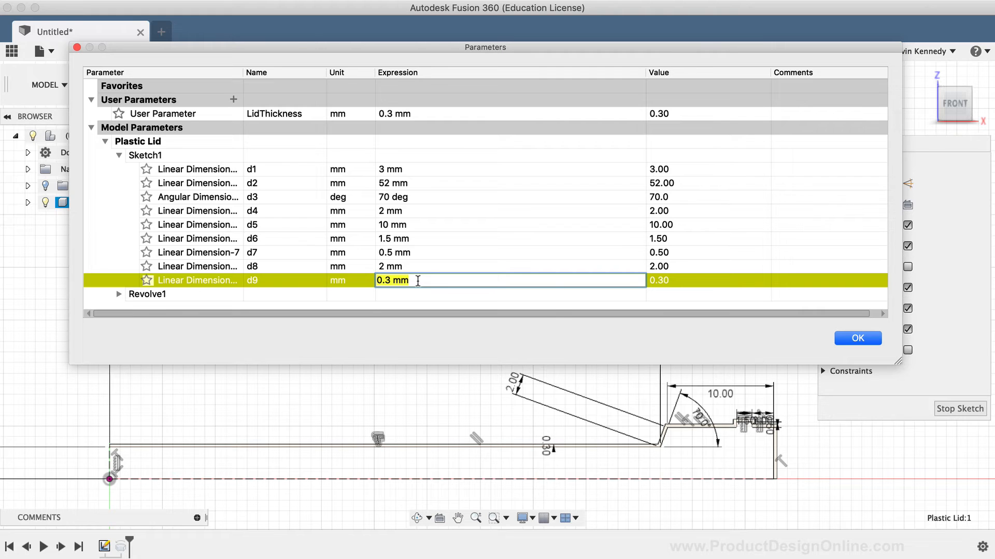
{"action": "type", "text": "Lid"}
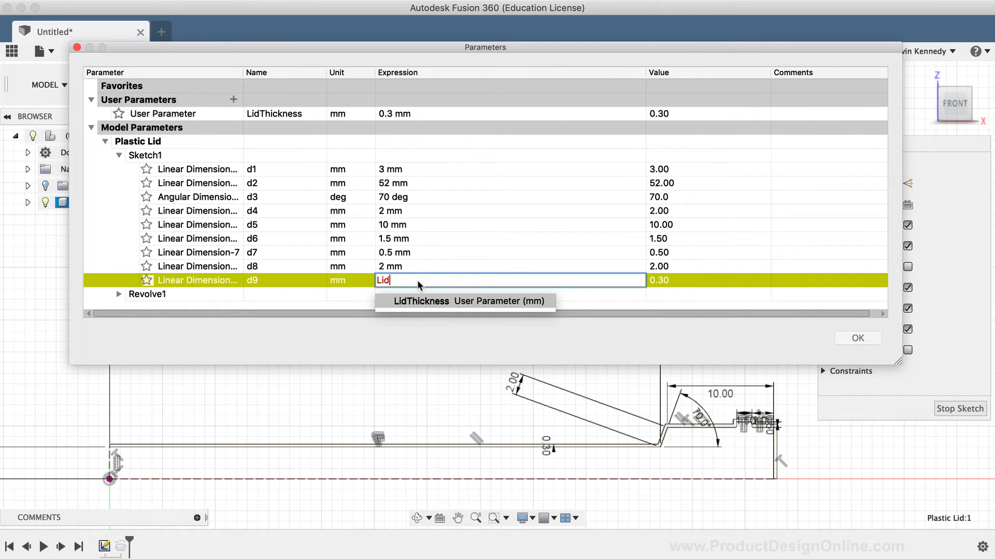
{"action": "left_click", "coordinate": [384, 303]}
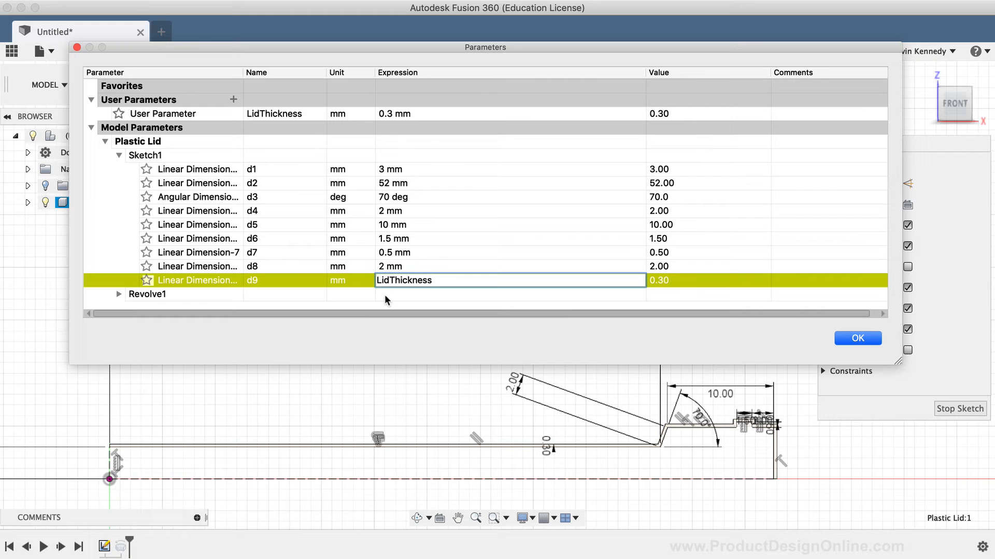
Step: Add a user parameter named NotchWidth in mm with the expression 1.5
{"action": "left_click", "coordinate": [233, 99]}
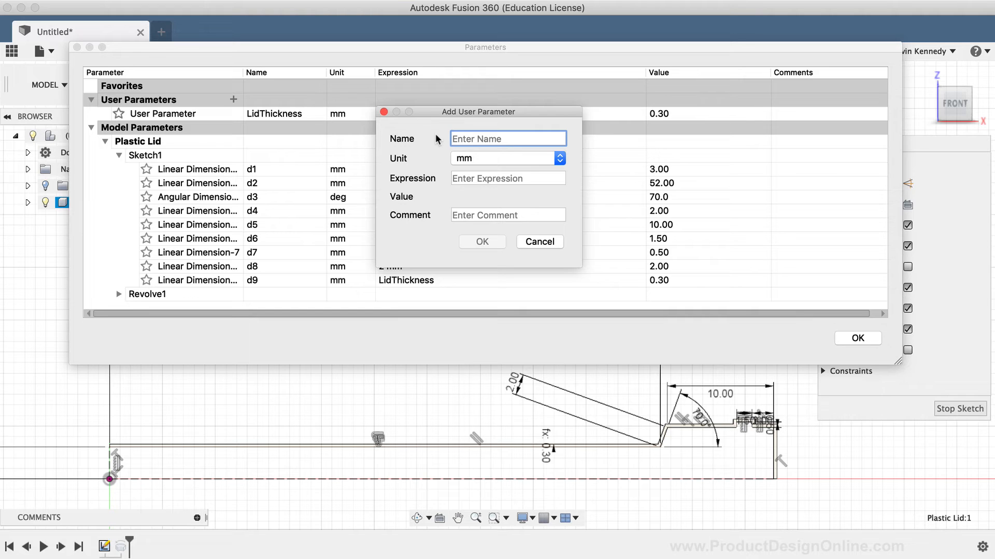
{"action": "type", "text": "N"}
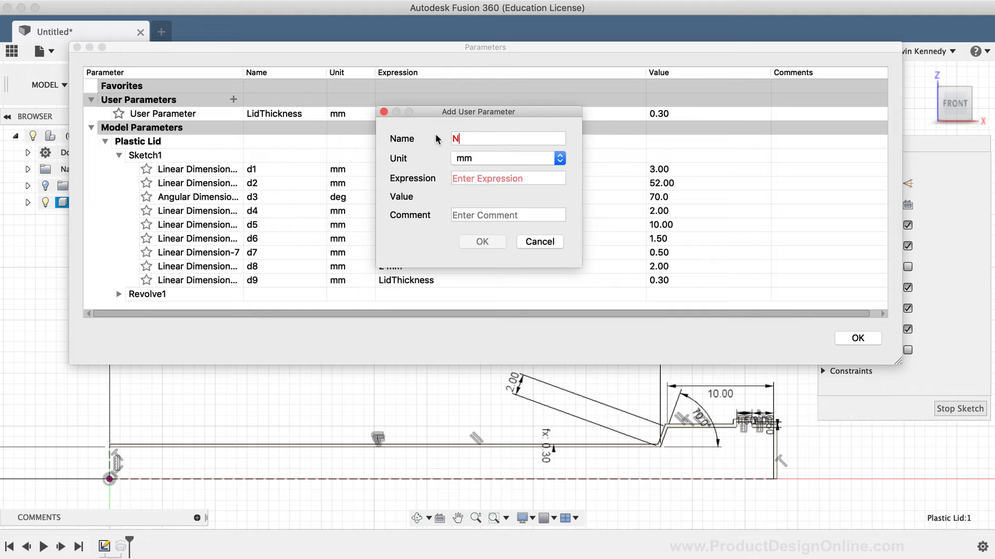
{"action": "type", "text": "otchWidth"}
{"action": "left_click", "coordinate": [503, 178]}
{"action": "type", "text": "1.5"}
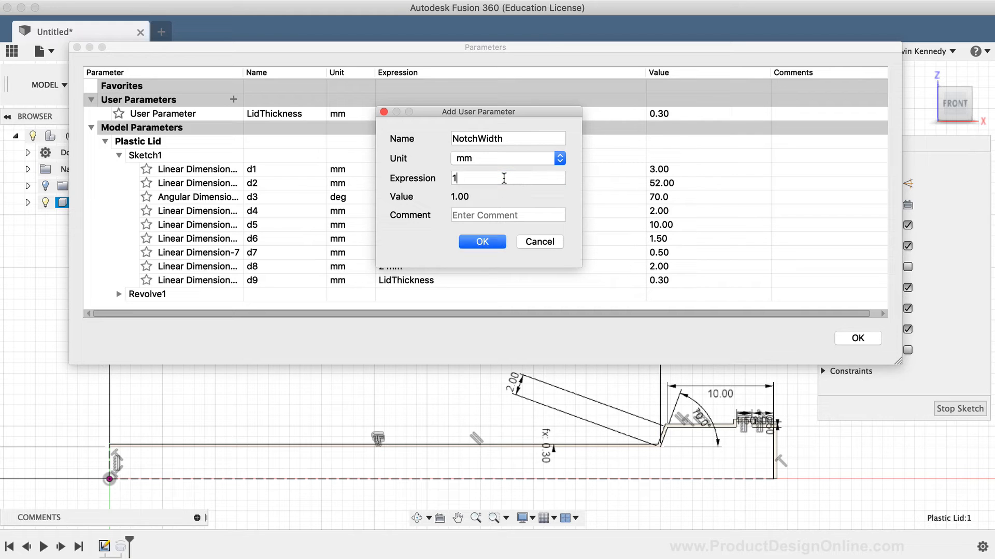
{"action": "left_click", "coordinate": [482, 242]}
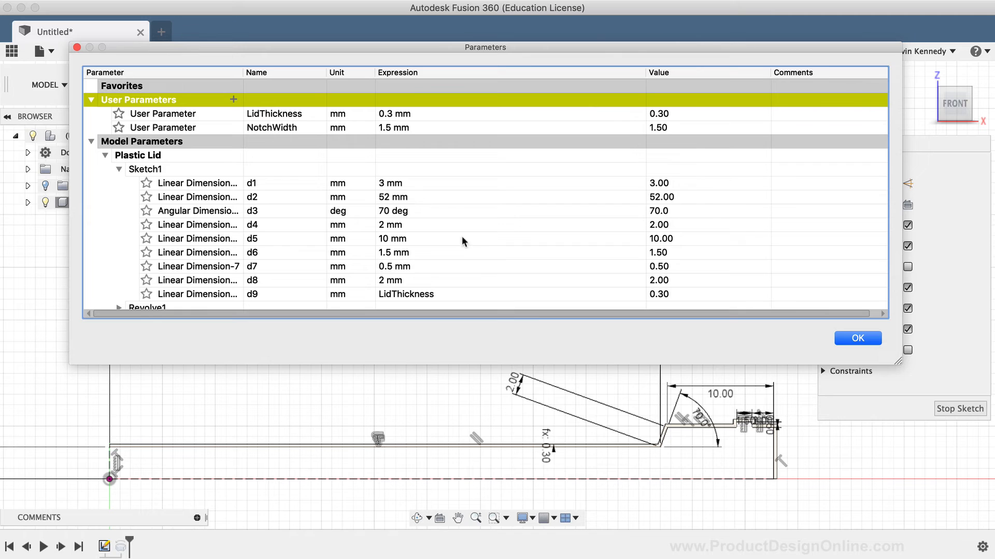
Step: Set the expression of the notch's width dimension d6 to the NotchWidth parameter
{"action": "left_click", "coordinate": [422, 251]}
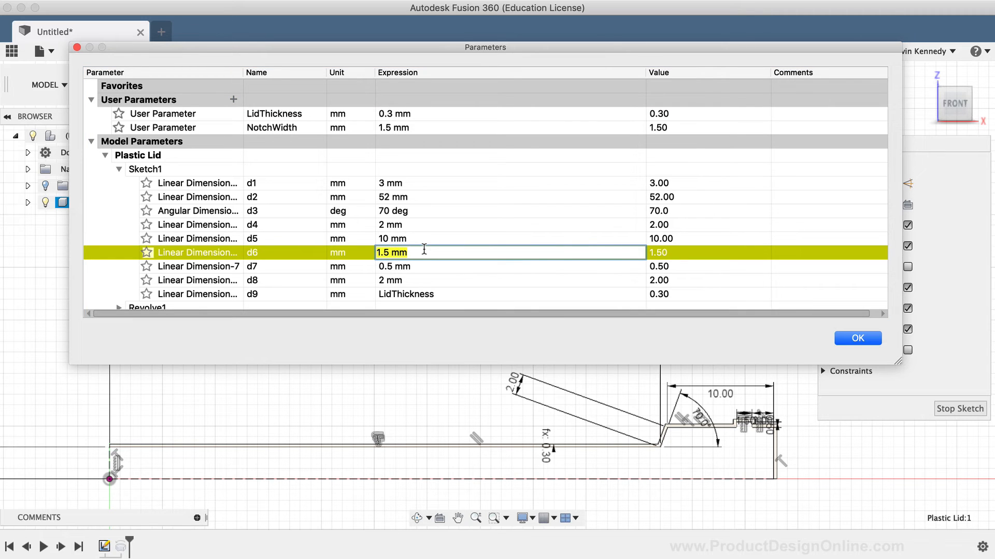
{"action": "type", "text": "No"}
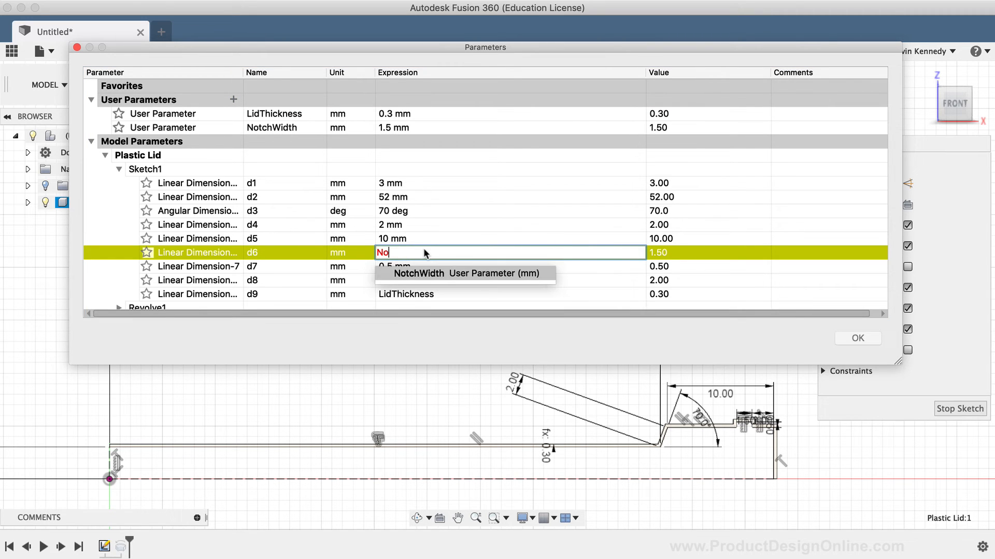
{"action": "left_click", "coordinate": [438, 273]}
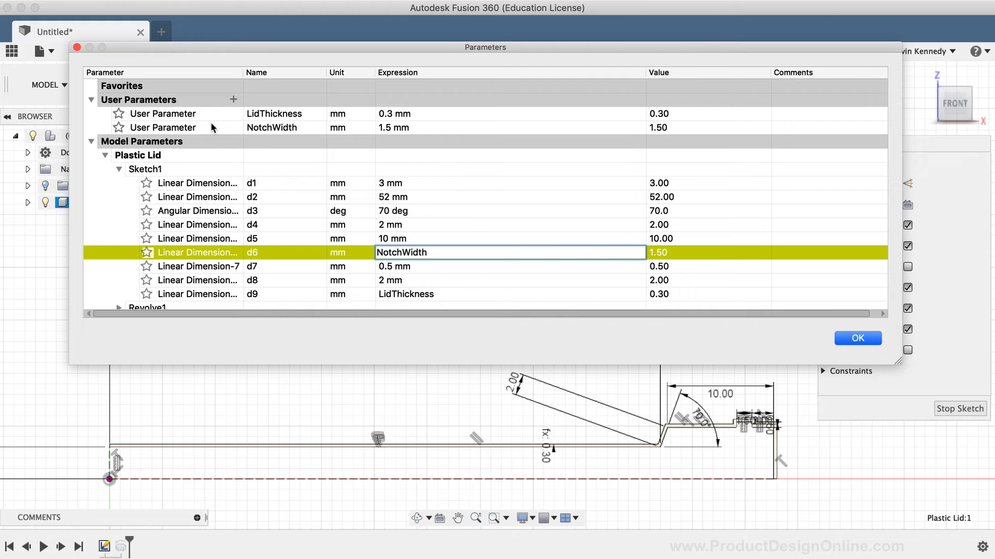
Step: Add a user parameter named NotchHeight in mm with the expression .5
{"action": "left_click", "coordinate": [233, 99]}
{"action": "type", "text": "N"}
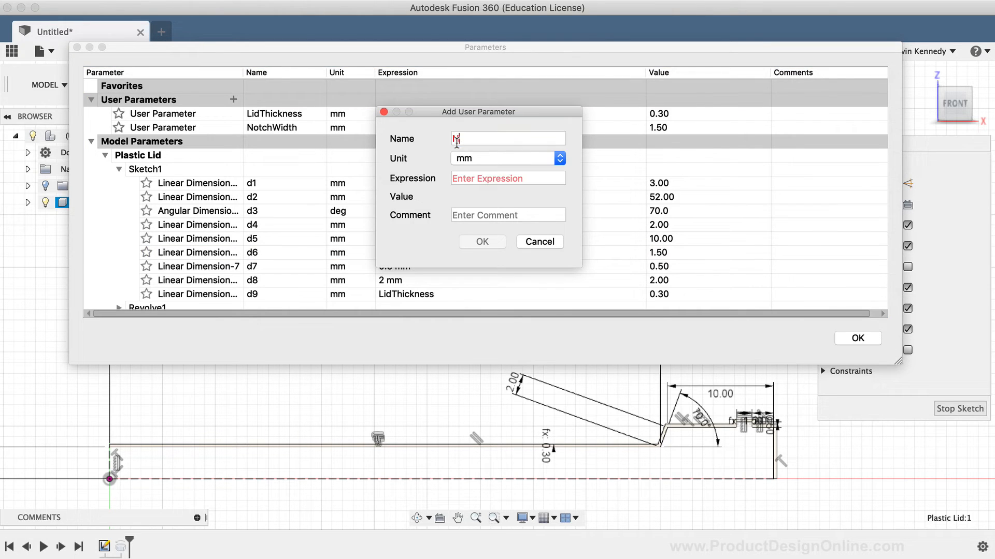
{"action": "type", "text": "otchHeight"}
{"action": "left_click", "coordinate": [484, 177]}
{"action": "type", "text": "."}
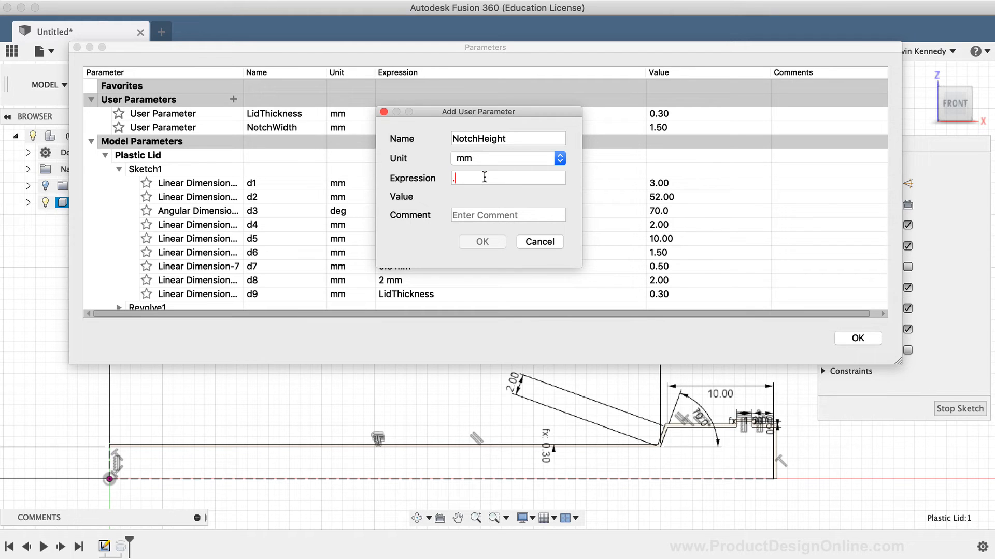
{"action": "type", "text": "5"}
{"action": "left_click", "coordinate": [482, 241]}
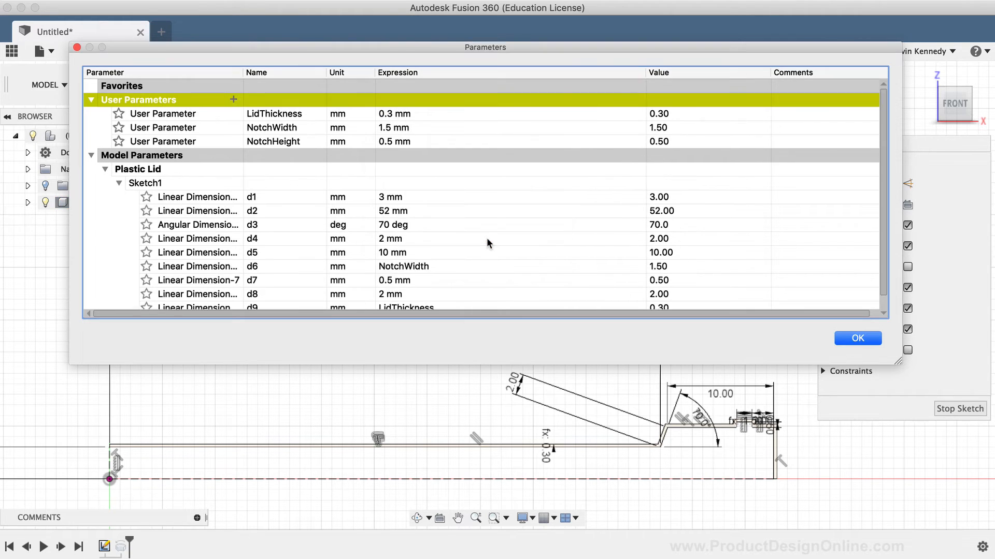
Step: Set the expression of the notch's height dimension d7 to the NotchHeight parameter and accept the parameter changes
{"action": "scroll", "coordinate": [431, 218], "scroll_direction": "down", "scroll_amount": 1}
{"action": "left_click", "coordinate": [407, 264]}
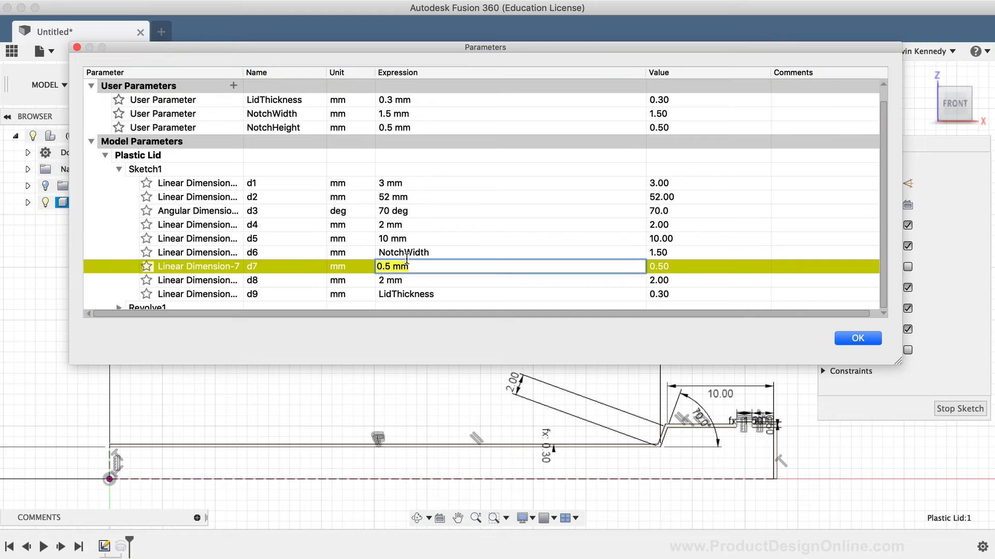
{"action": "type", "text": "Notch"}
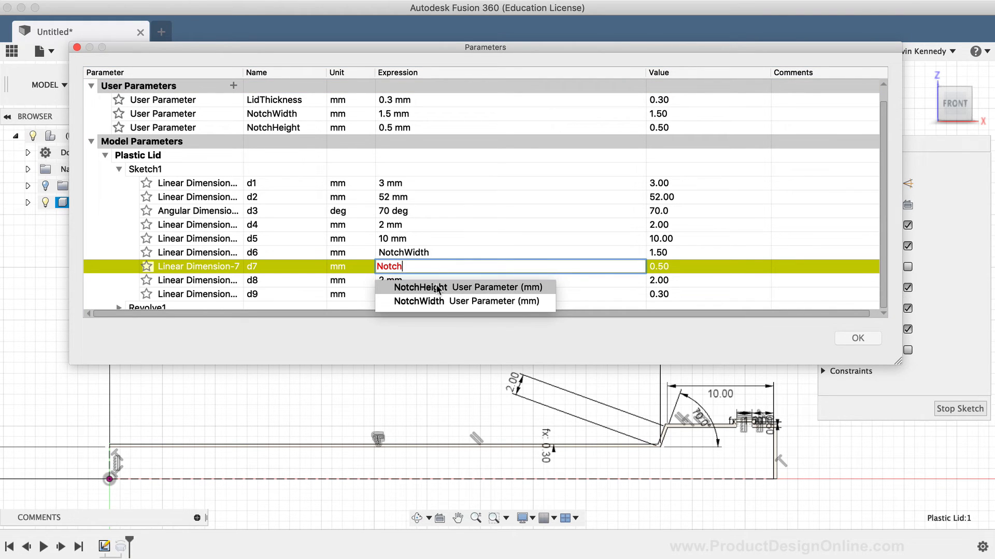
{"action": "left_click", "coordinate": [437, 288]}
{"action": "left_click", "coordinate": [435, 253]}
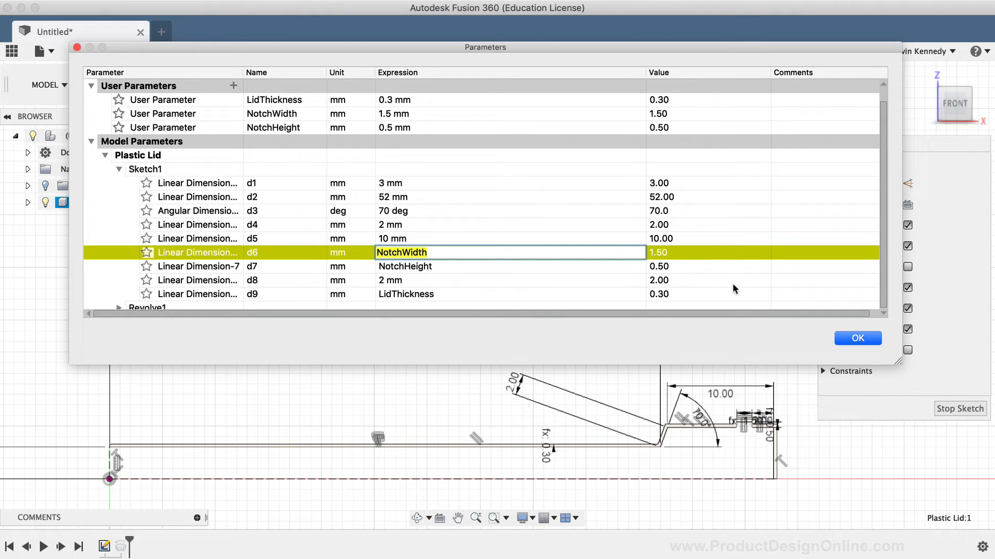
{"action": "left_click", "coordinate": [858, 337]}
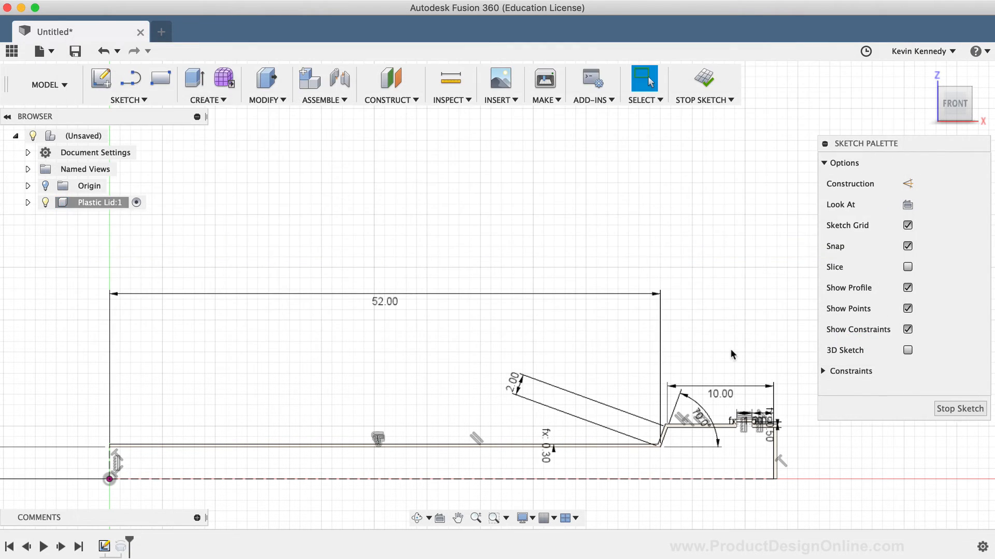
Step: Move the notch's width dimension higher above the notch and its height dimension outside the outer wall, clear of the profile lines
{"action": "scroll", "coordinate": [731, 353], "scroll_direction": "up", "scroll_amount": 5}
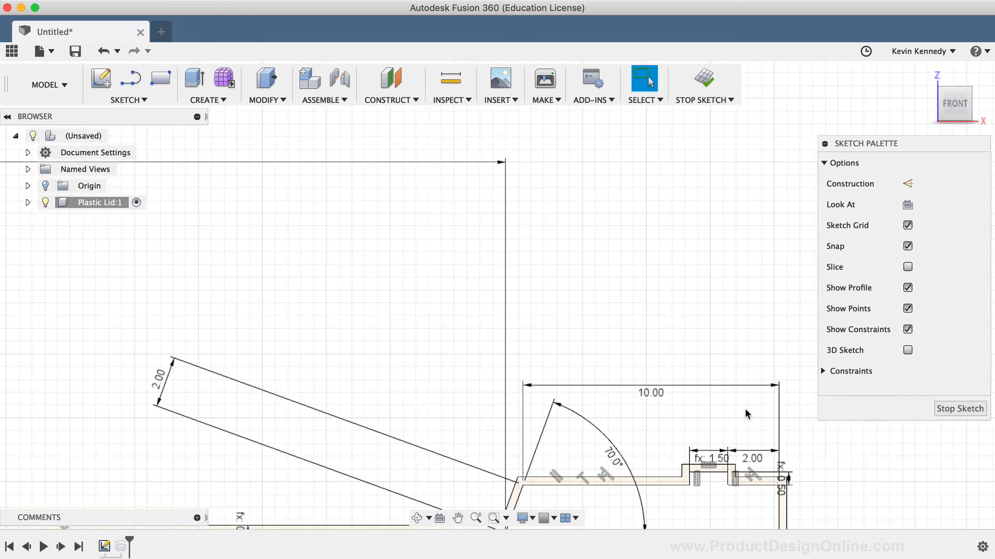
{"action": "scroll", "coordinate": [748, 415], "scroll_direction": "down", "scroll_amount": 5}
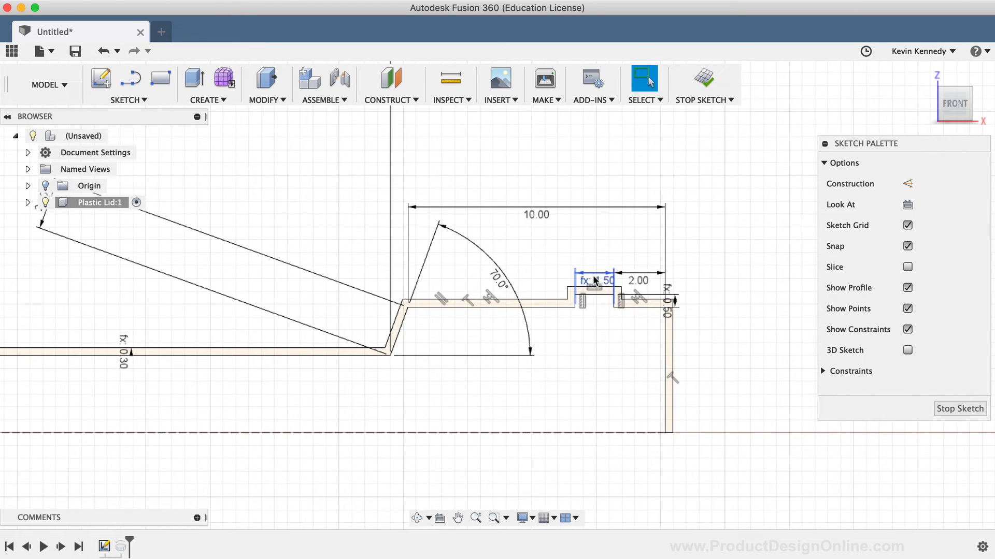
{"action": "left_click_drag", "start_coordinate": [594, 280], "coordinate": [593, 244]}
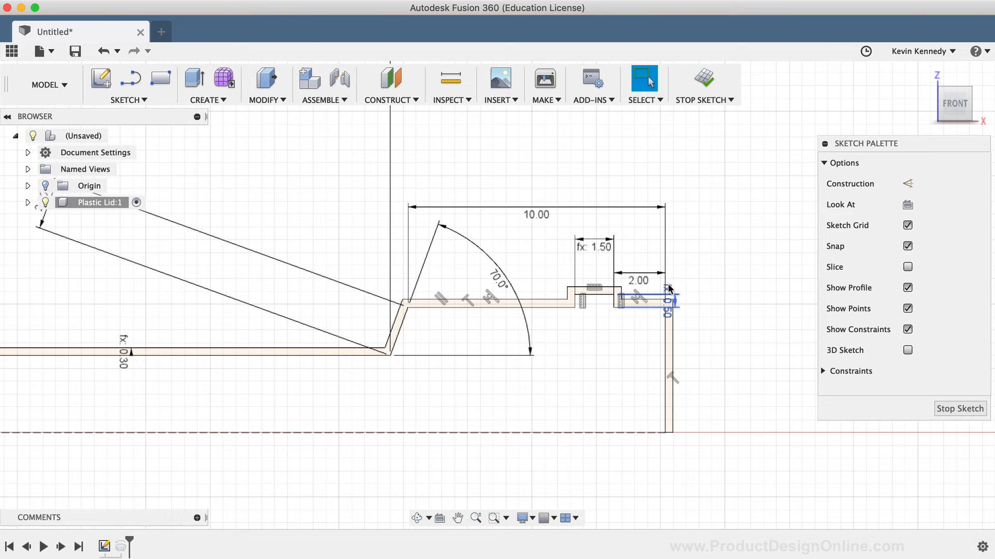
{"action": "left_click_drag", "start_coordinate": [668, 288], "coordinate": [711, 270]}
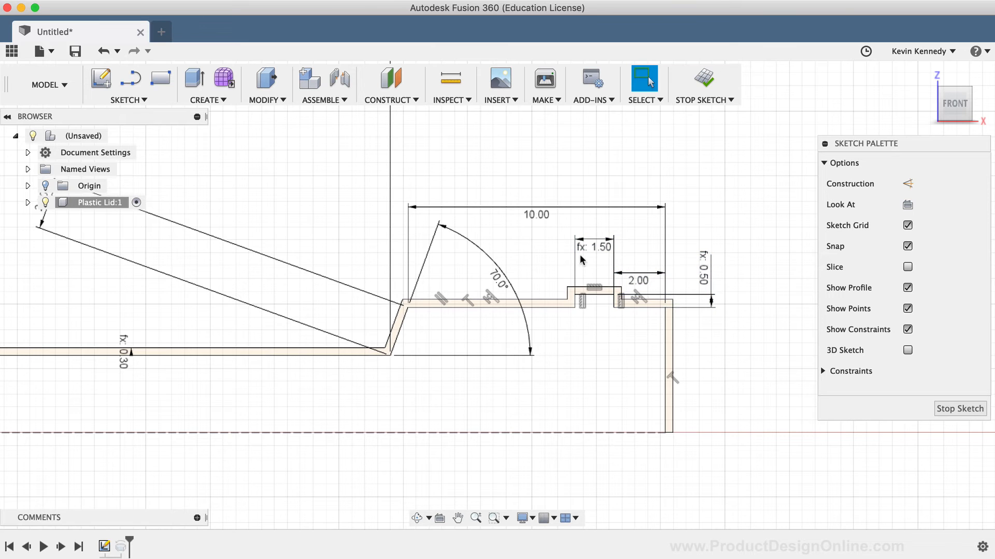
{"action": "scroll", "coordinate": [586, 253], "scroll_direction": "down", "scroll_amount": 3}
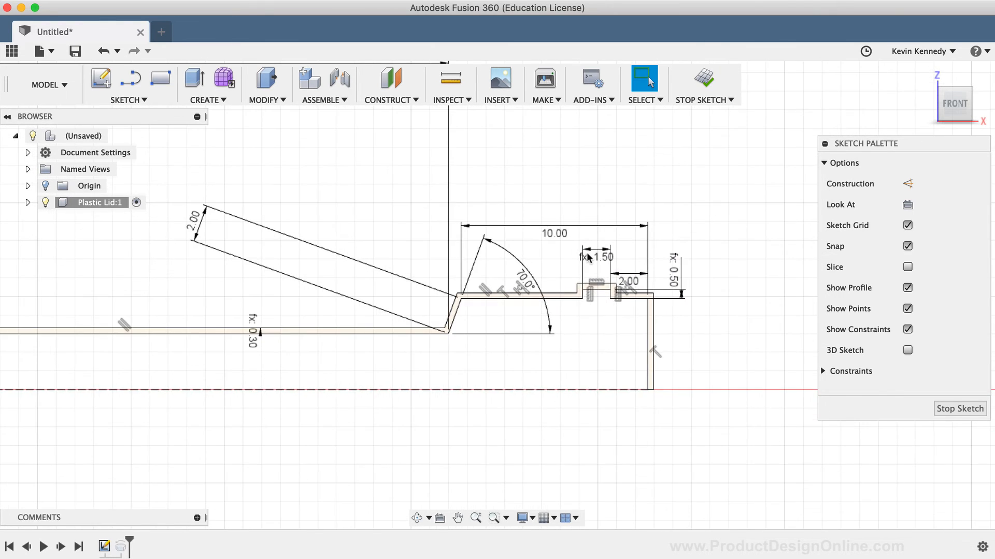
Step: Shift the base's thickness dimension slightly along the base line and check the parameter name in its expression
{"action": "middle_click_drag", "start_coordinate": [587, 254], "coordinate": [717, 268]}
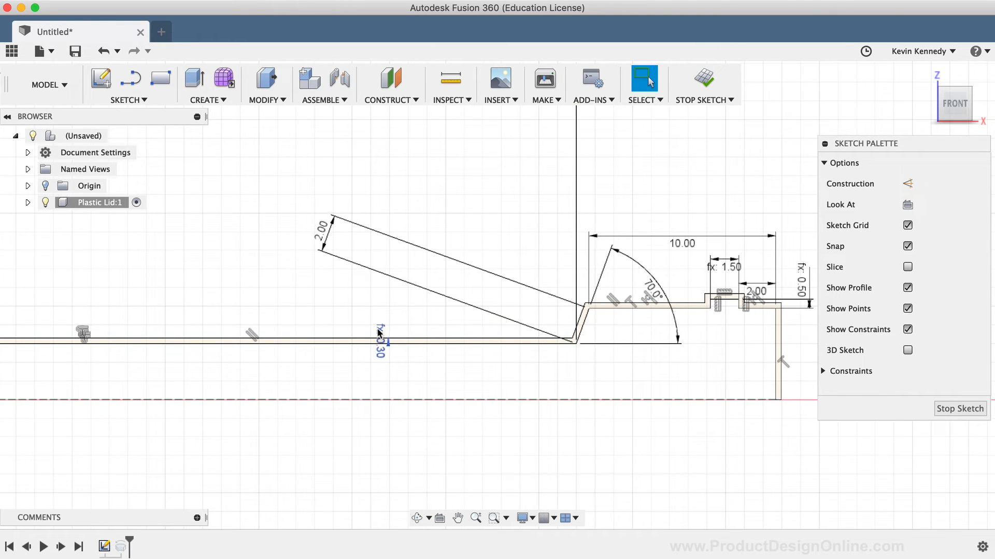
{"action": "left_click_drag", "start_coordinate": [382, 340], "coordinate": [360, 312]}
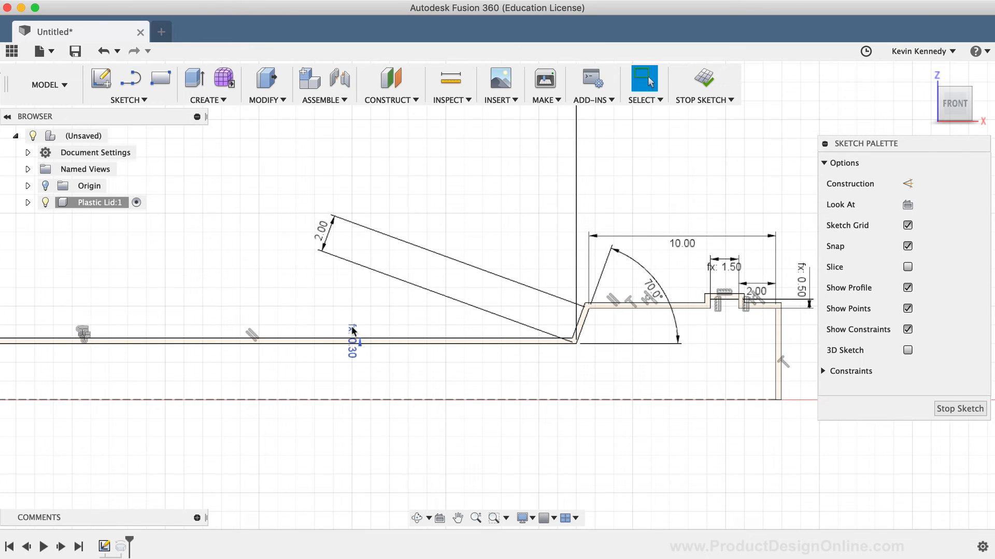
{"action": "left_click", "coordinate": [350, 331]}
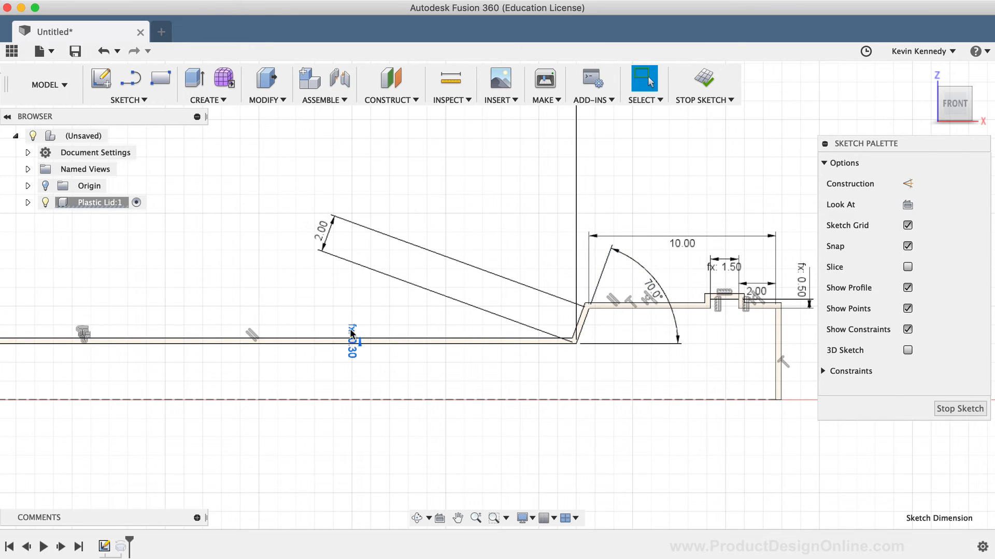
{"action": "double_click", "coordinate": [351, 332]}
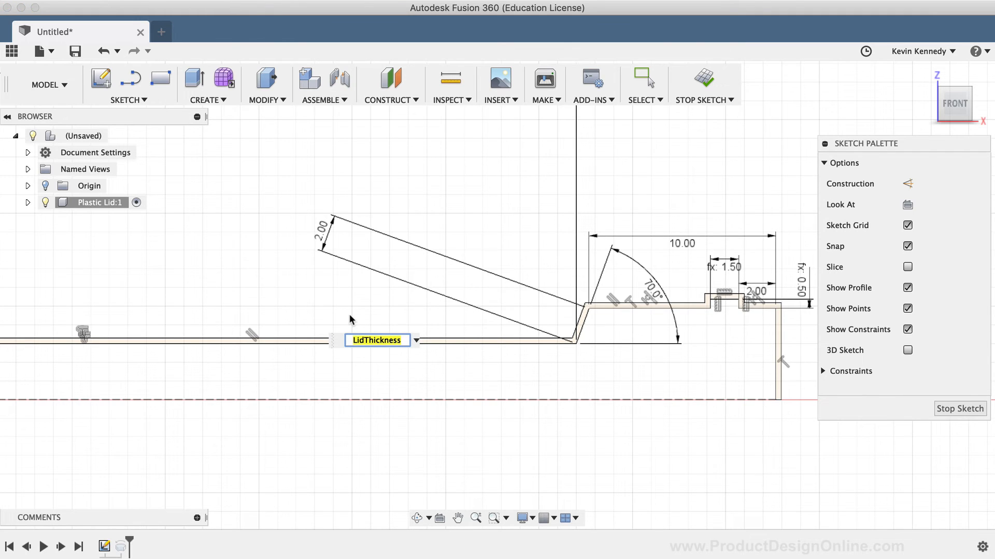
{"action": "key", "text": "Return"}
{"action": "key", "text": "F6"}
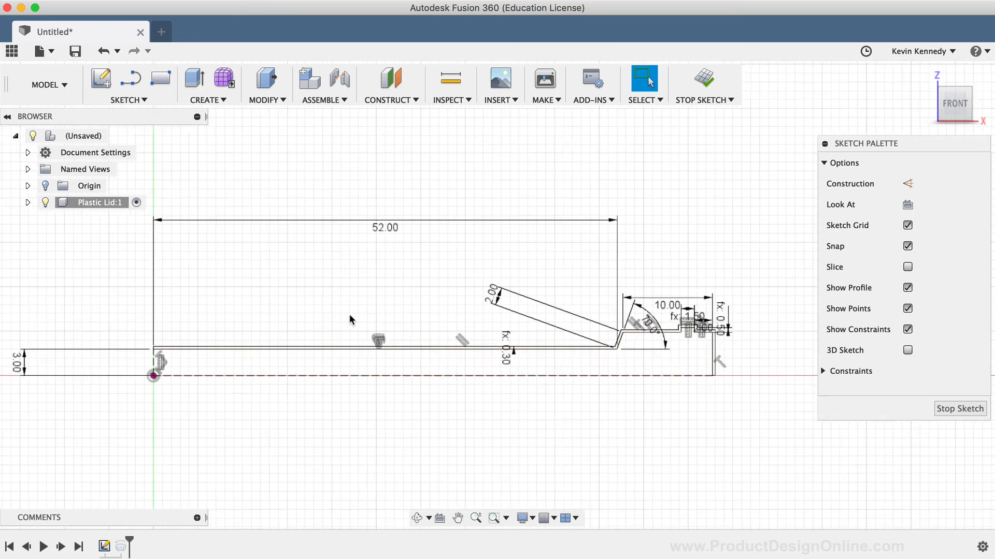
Step: Move the 52 mm dimension closer to the profile and delete the 10 mm rim width dimension
{"action": "left_click_drag", "start_coordinate": [331, 250], "coordinate": [321, 307]}
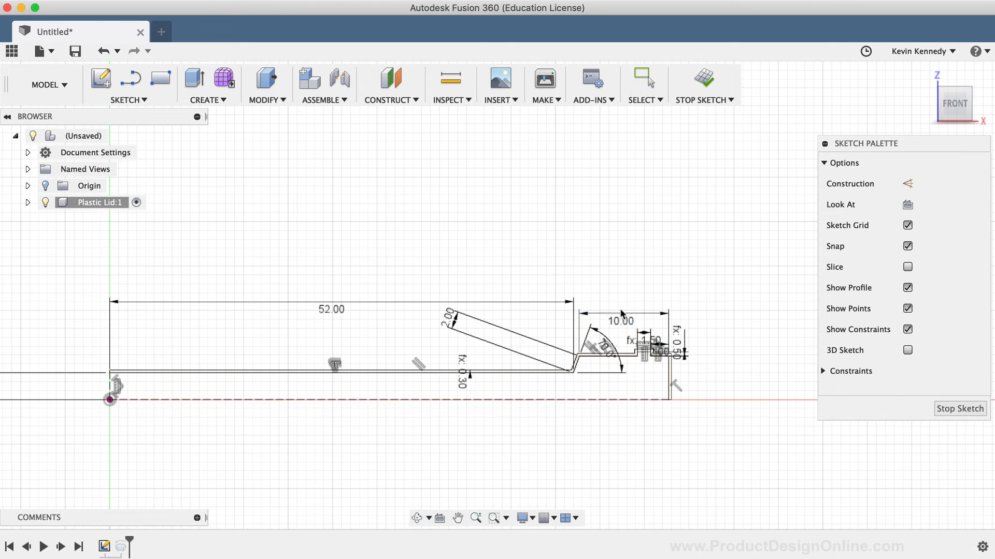
{"action": "left_click_drag", "start_coordinate": [622, 330], "coordinate": [621, 310]}
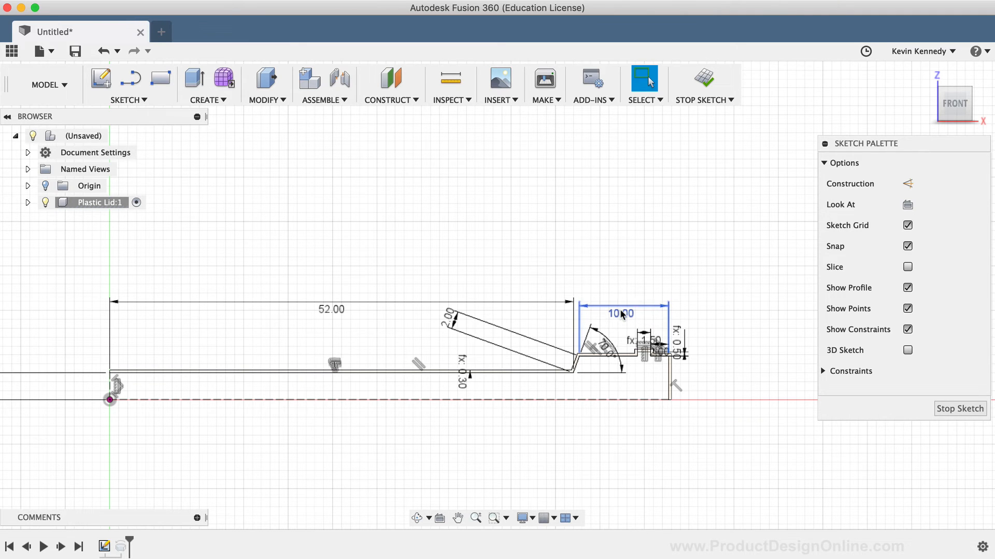
{"action": "left_click", "coordinate": [622, 313]}
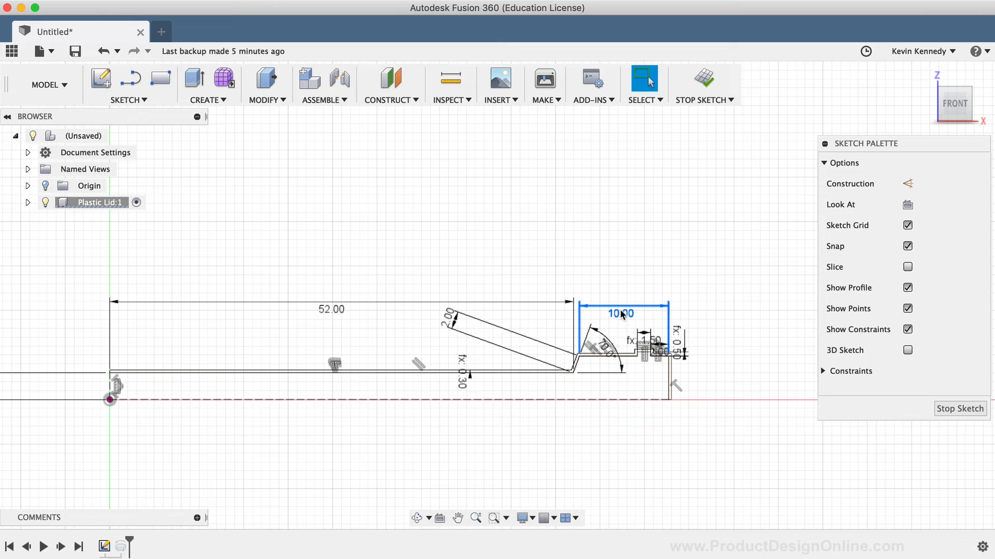
{"action": "key", "text": "Delete"}
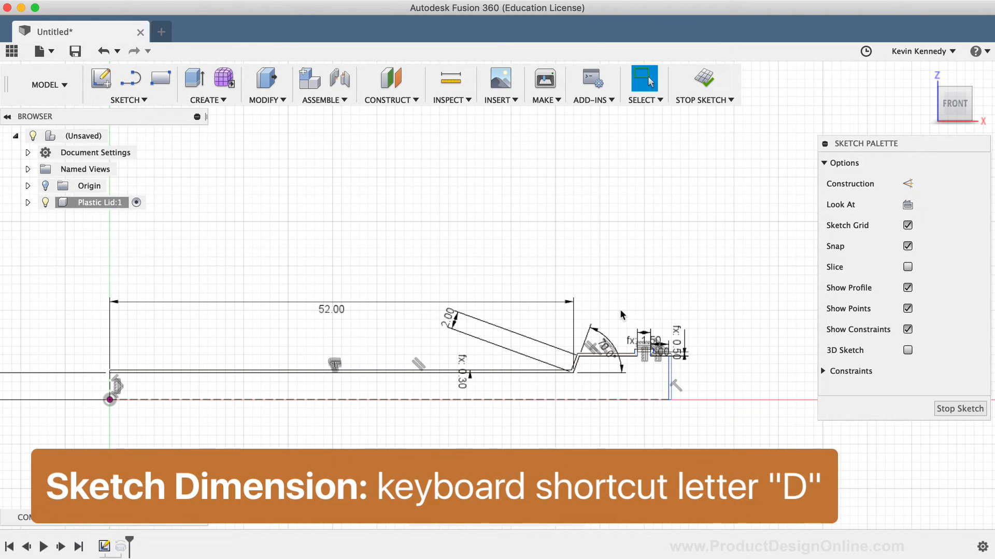
Step: Dimension the horizontal distance from the outer wall's inner line to the base's endpoint on the central axis as 62 mm
{"action": "key", "text": "d"}
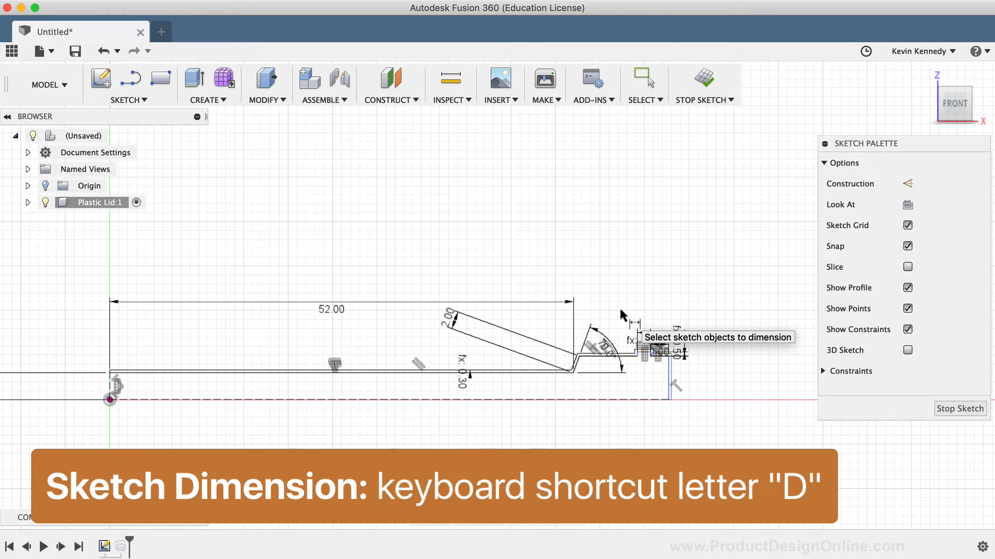
{"action": "left_click", "coordinate": [669, 386]}
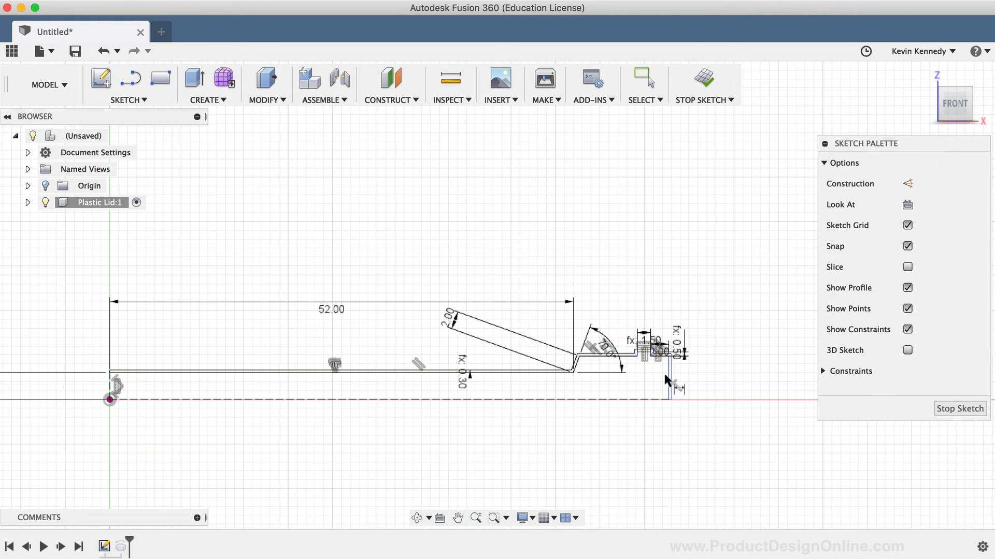
{"action": "left_click", "coordinate": [668, 373]}
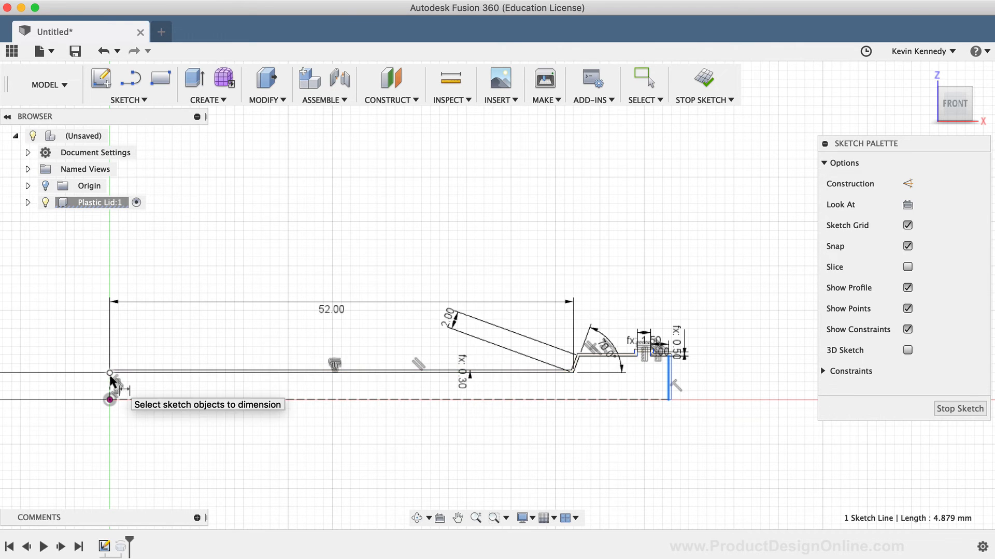
{"action": "left_click", "coordinate": [111, 374]}
{"action": "left_click", "coordinate": [426, 423]}
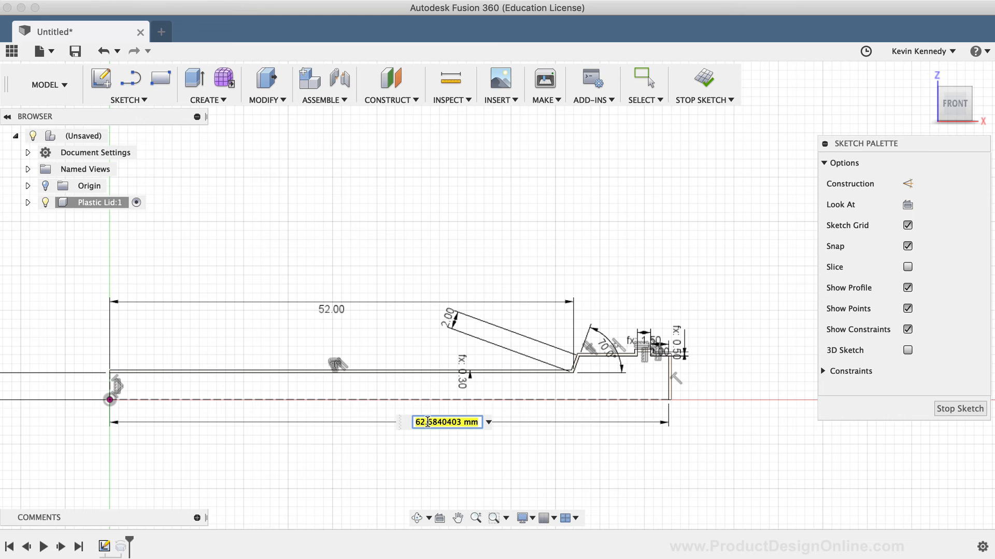
{"action": "type", "text": "62"}
{"action": "key", "text": "Return"}
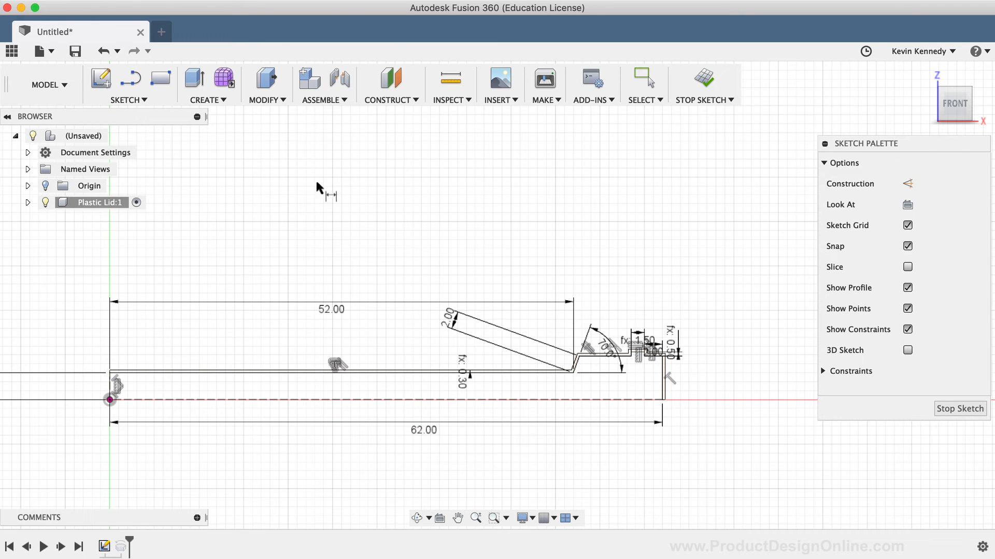
Step: Add a user parameter named LidRadius in mm with the expression 62
{"action": "left_click", "coordinate": [255, 103]}
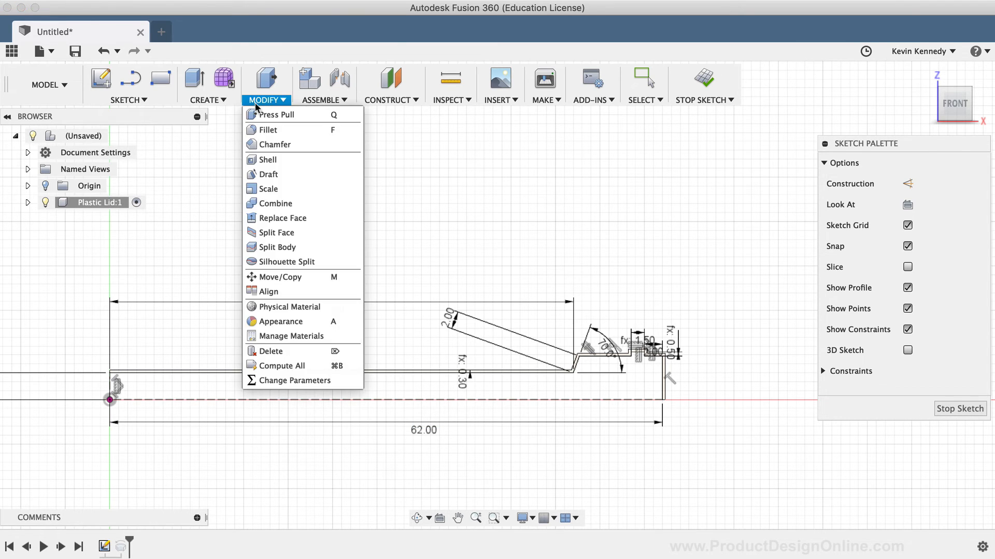
{"action": "left_click", "coordinate": [304, 382]}
{"action": "left_click", "coordinate": [233, 99]}
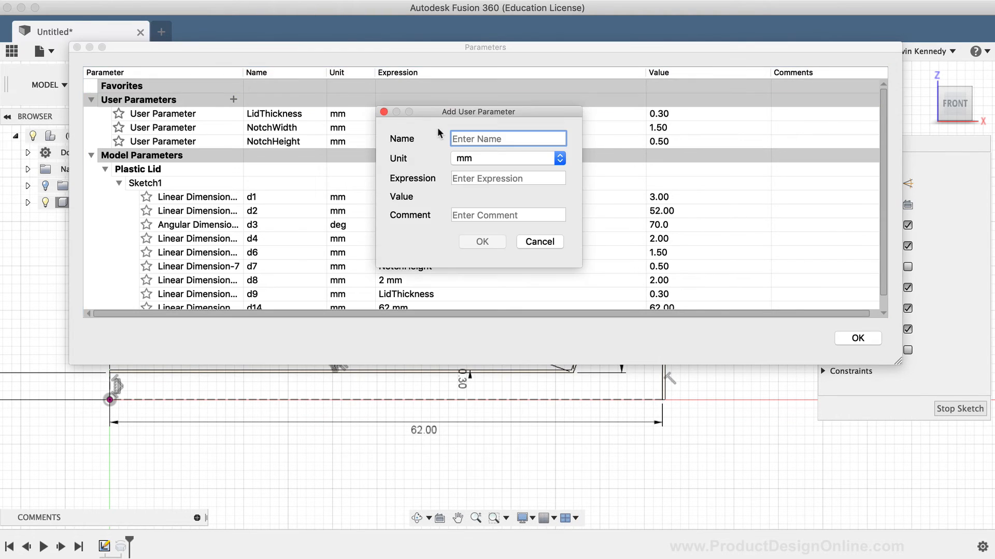
{"action": "type", "text": "LidRadius"}
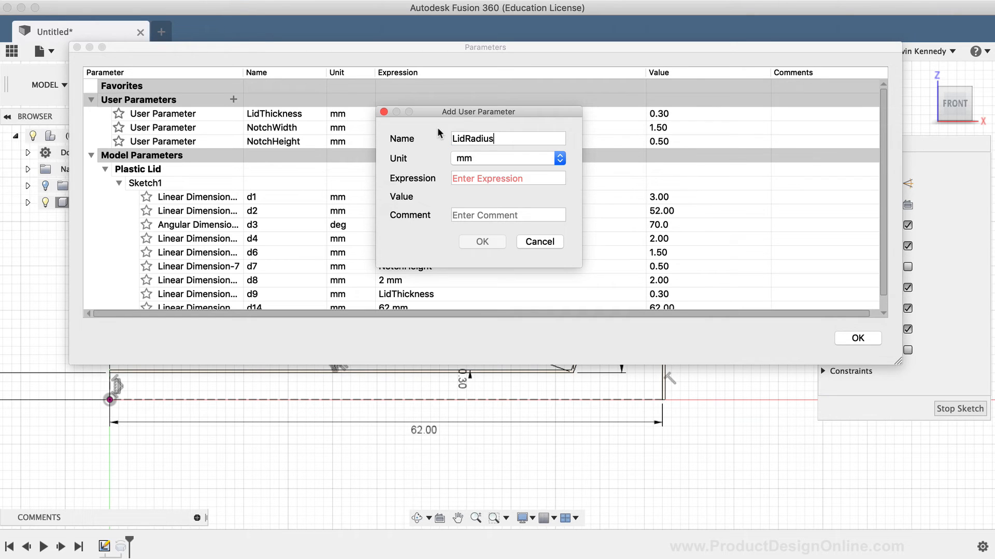
{"action": "left_click", "coordinate": [473, 175]}
{"action": "type", "text": "62"}
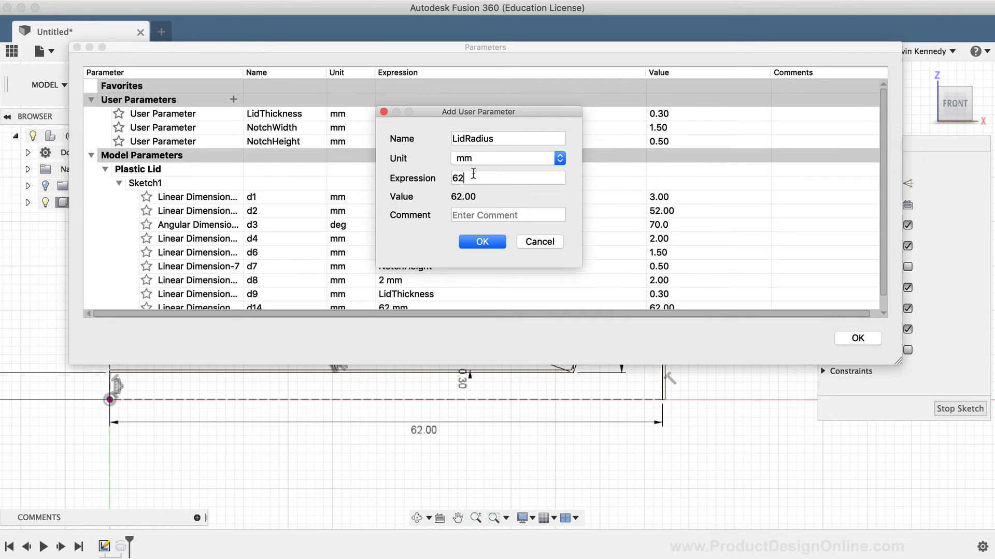
{"action": "left_click", "coordinate": [482, 241]}
Step: Set the expression of the lid's radius dimension d14 to the LidRadius parameter and accept the parameter changes
{"action": "scroll", "coordinate": [482, 238], "scroll_direction": "down", "scroll_amount": 2}
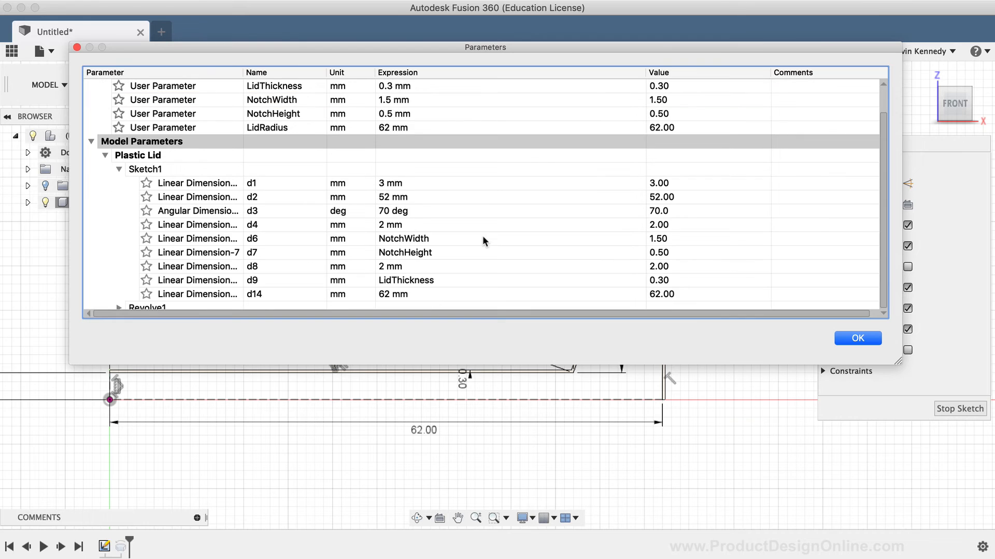
{"action": "left_click", "coordinate": [389, 294]}
{"action": "type", "text": "LidR"}
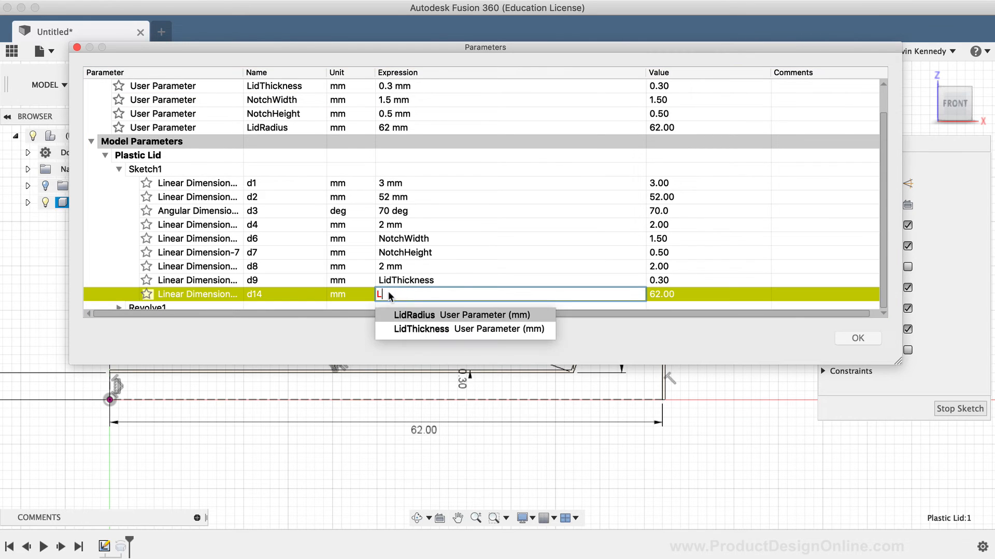
{"action": "left_click", "coordinate": [400, 315]}
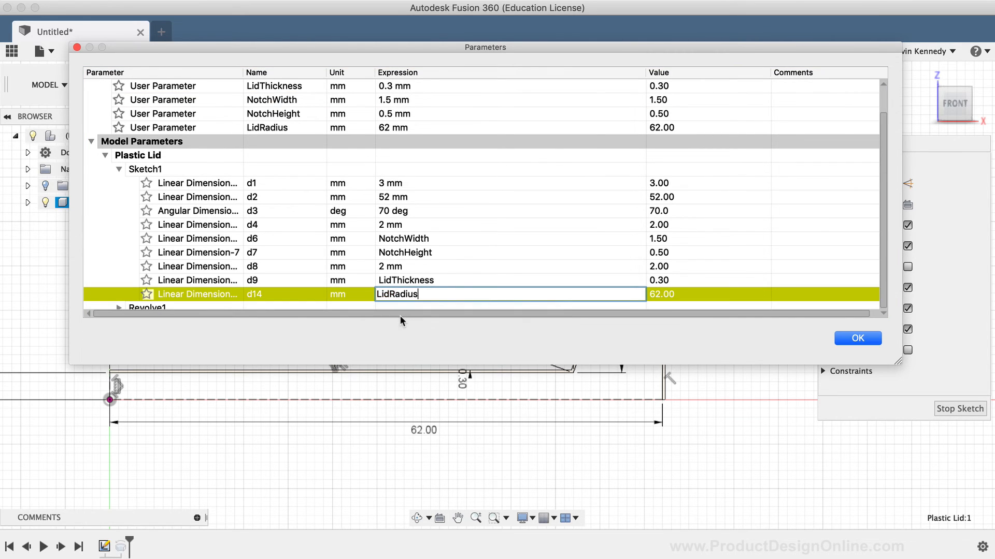
{"action": "left_click", "coordinate": [615, 270]}
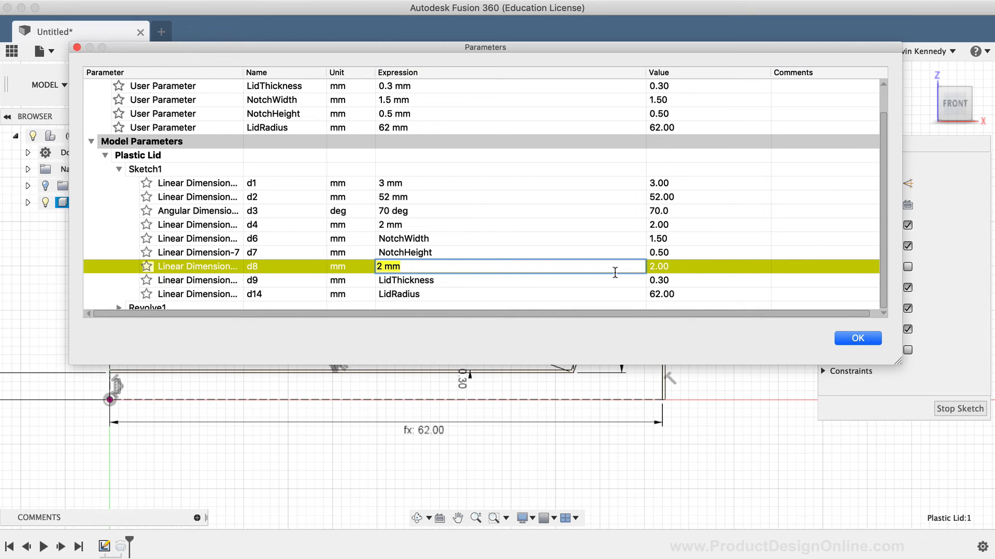
{"action": "left_click", "coordinate": [860, 338]}
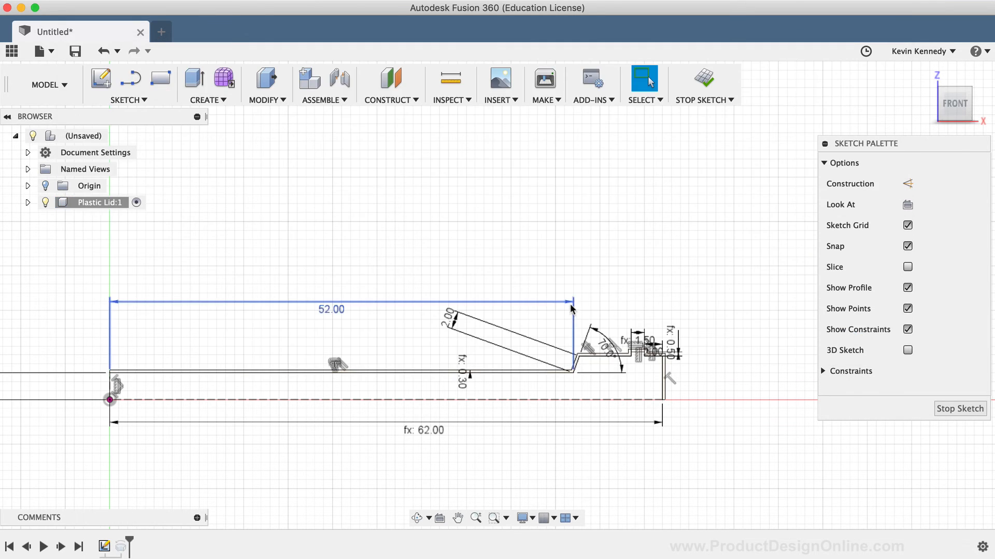
Step: Finish the profile sketch and display the revolved lid in the home view
{"action": "scroll", "coordinate": [408, 495], "scroll_direction": "up", "scroll_amount": 3}
{"action": "scroll", "coordinate": [407, 496], "scroll_direction": "left", "scroll_amount": 2}
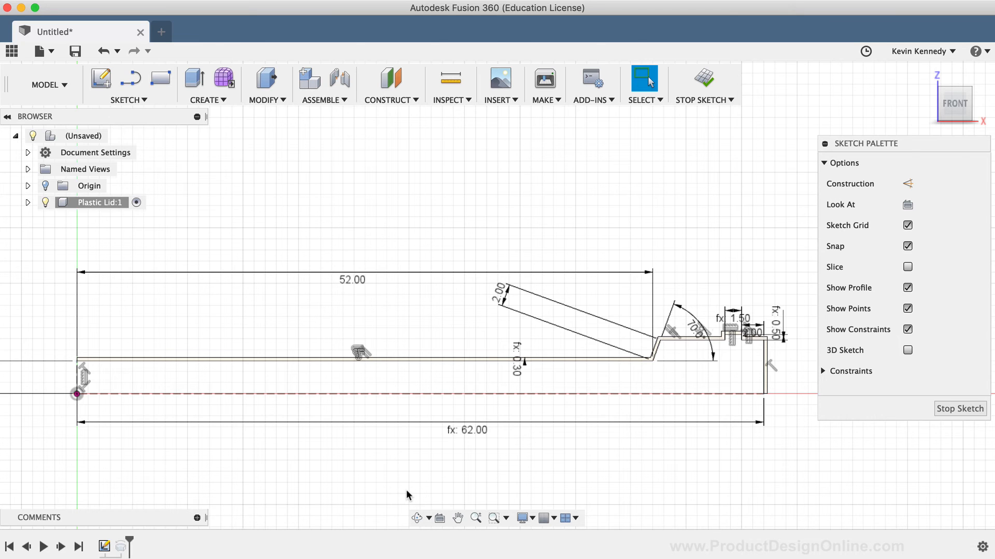
{"action": "scroll", "coordinate": [406, 491], "scroll_direction": "right", "scroll_amount": 1}
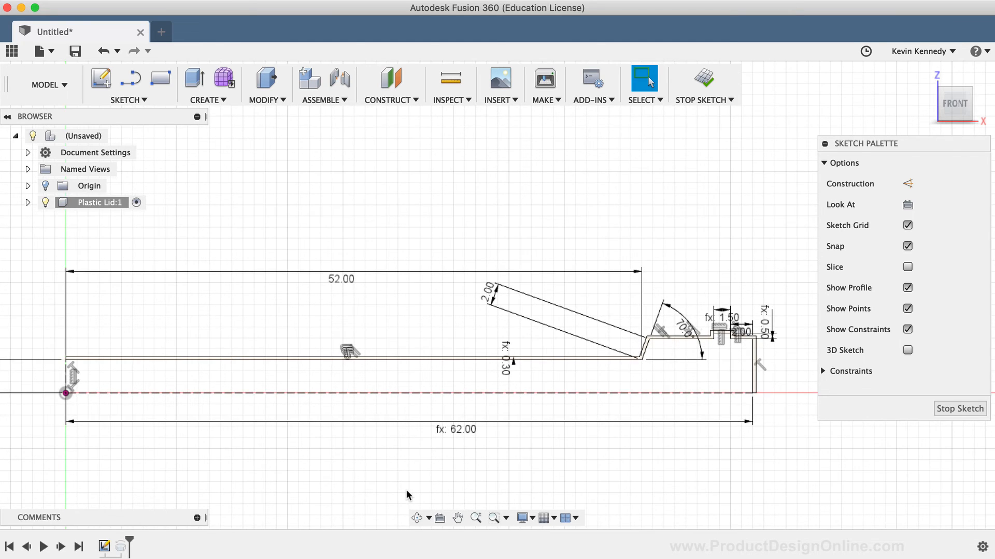
{"action": "scroll", "coordinate": [407, 491], "scroll_direction": "up", "scroll_amount": 1}
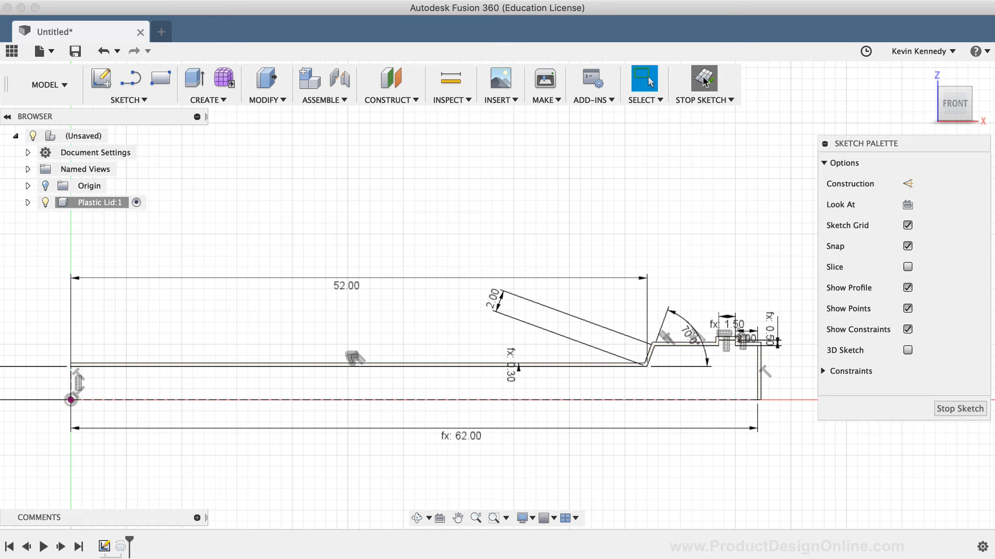
{"action": "left_click", "coordinate": [704, 78]}
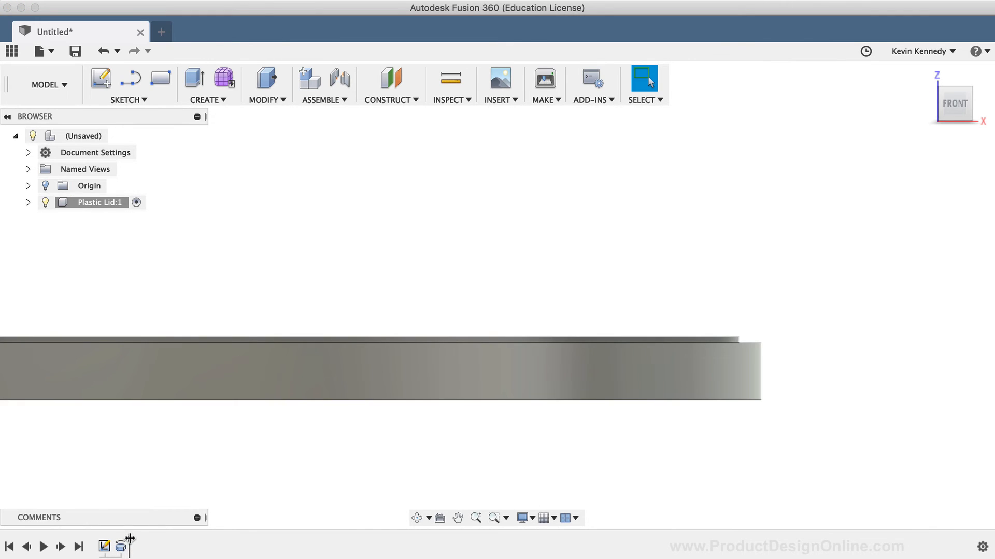
{"action": "mouse_move", "coordinate": [927, 74]}
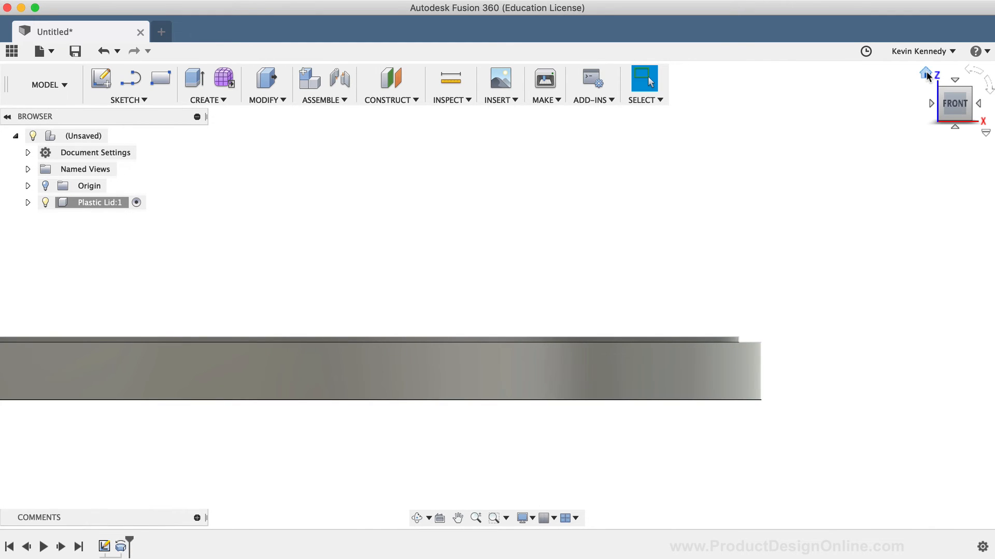
{"action": "left_click", "coordinate": [926, 73]}
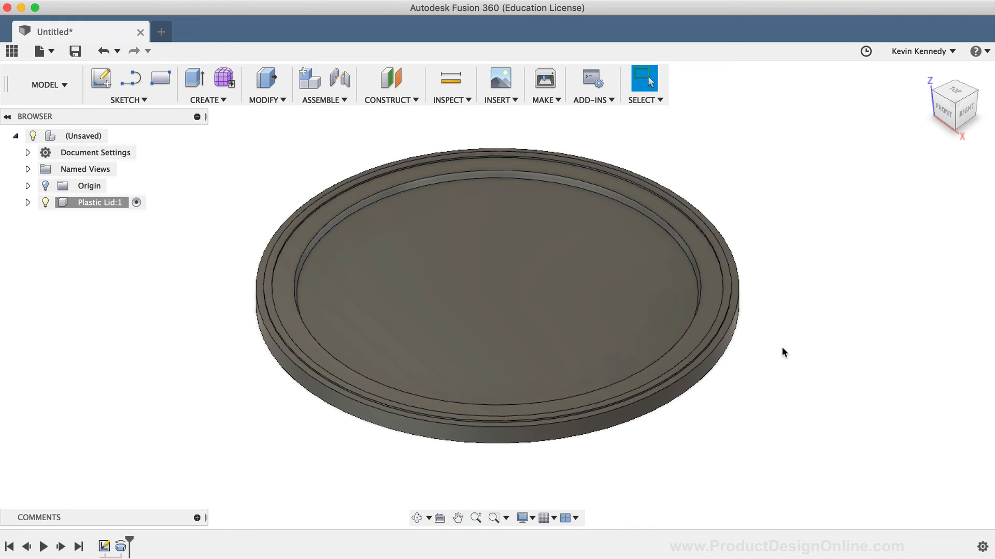
Step: Set the LidRadius user parameter to 58 mm and apply it to the revolved lid
{"action": "left_click", "coordinate": [253, 100]}
{"action": "left_click", "coordinate": [296, 381]}
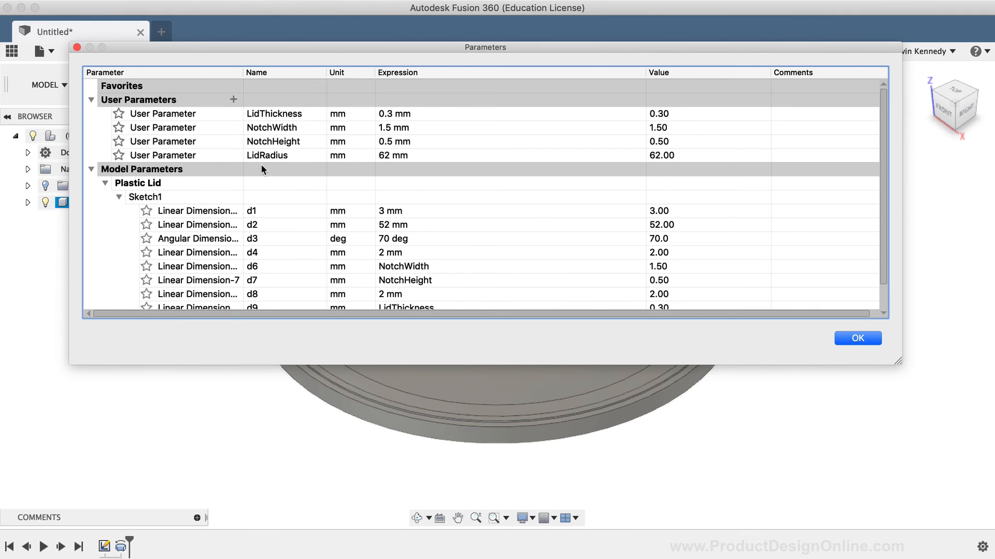
{"action": "double_click", "coordinate": [380, 154]}
{"action": "left_click", "coordinate": [387, 155]}
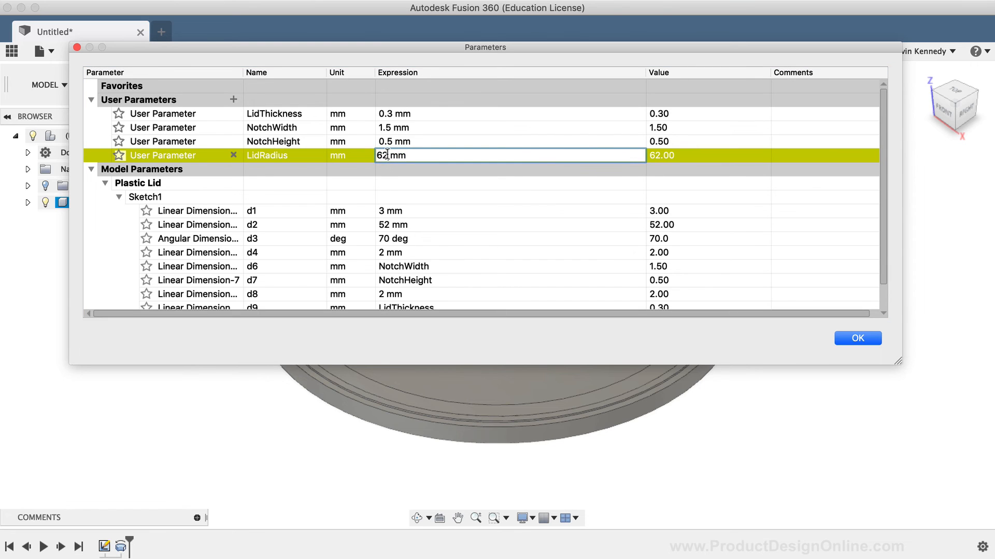
{"action": "left_click_drag", "start_coordinate": [387, 154], "coordinate": [366, 154]}
{"action": "type", "text": "58"}
{"action": "left_click", "coordinate": [855, 339]}
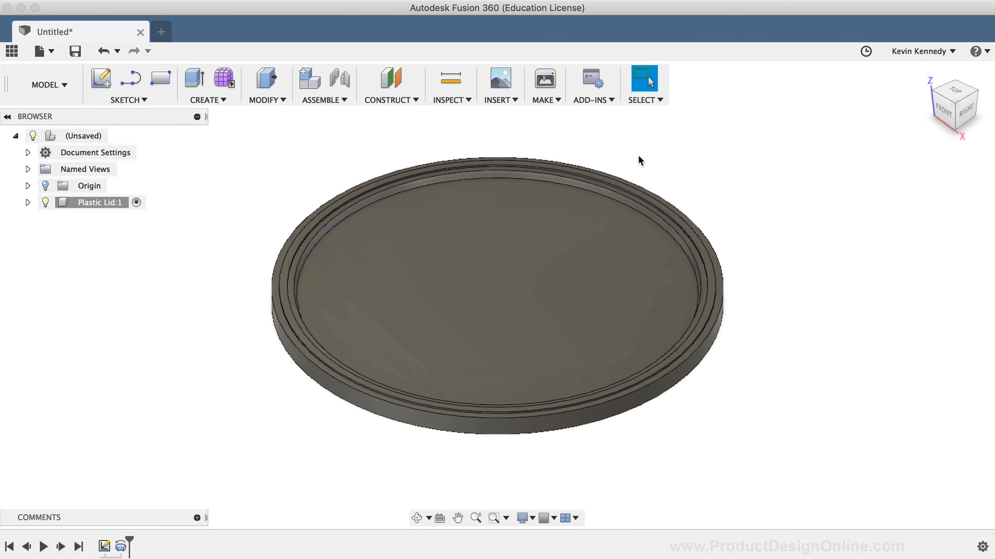
Step: Set the LidRadius user parameter to 30 mm and accept the parameter changes
{"action": "left_click", "coordinate": [256, 106]}
{"action": "left_click", "coordinate": [281, 384]}
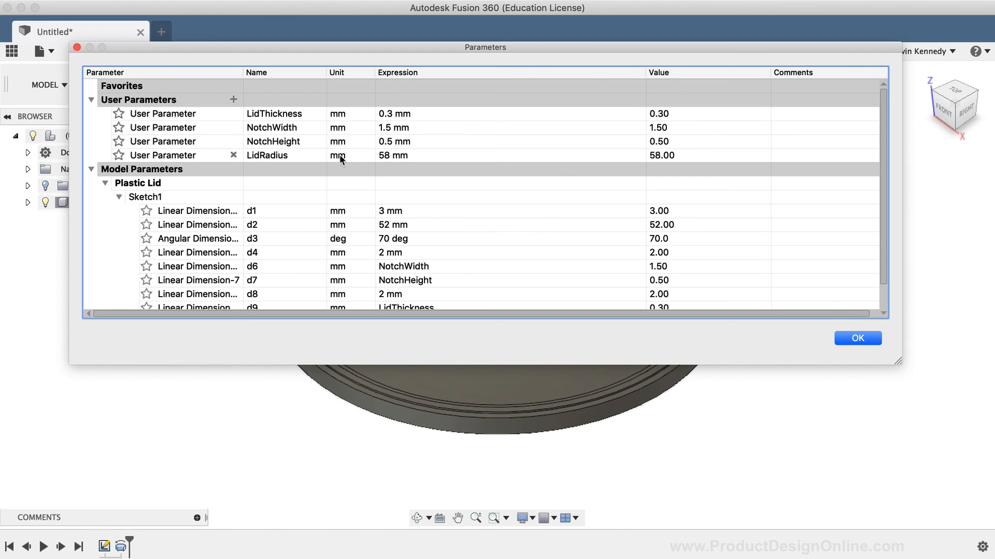
{"action": "left_click", "coordinate": [395, 154]}
{"action": "left_click", "coordinate": [395, 155]}
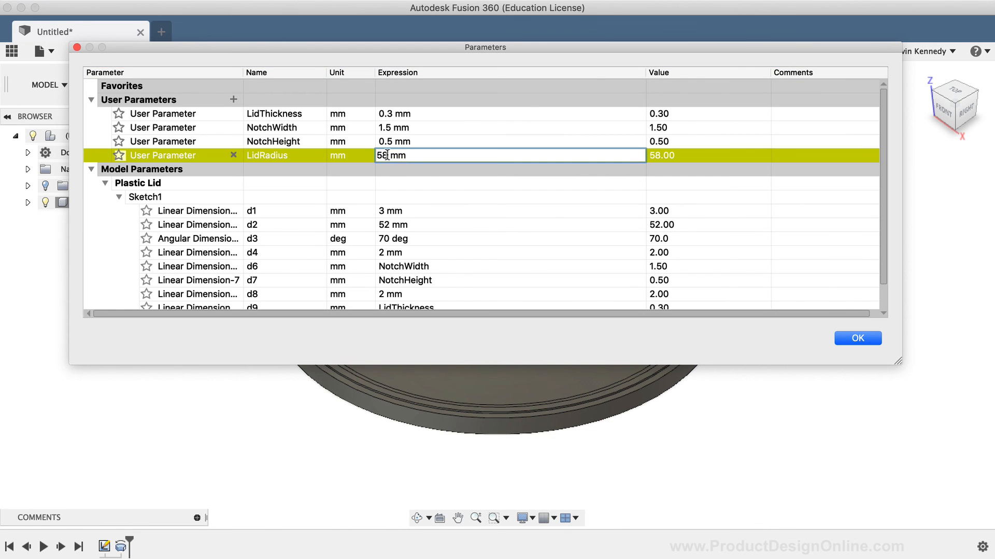
{"action": "type", "text": "30"}
{"action": "key", "text": "Return"}
{"action": "left_click", "coordinate": [870, 341]}
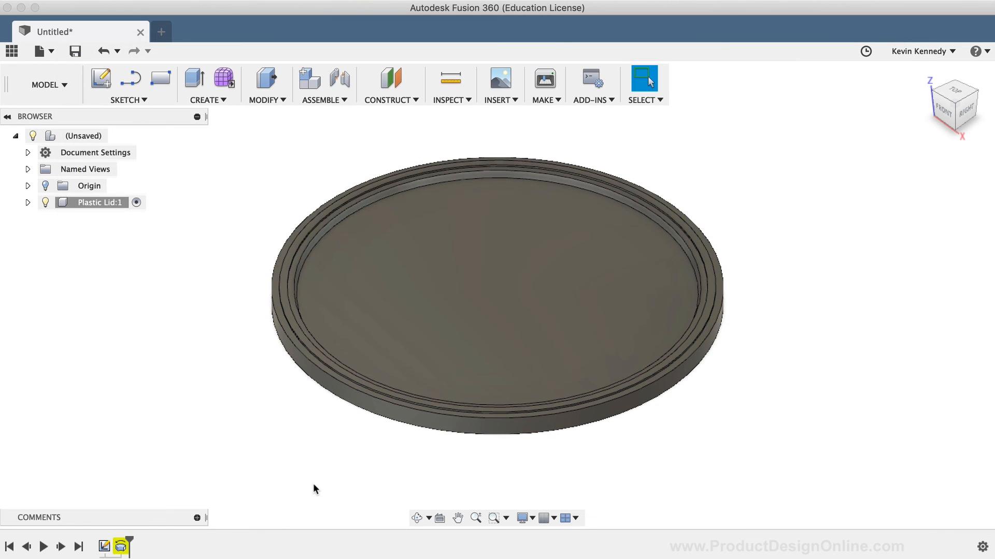
Step: Open the revolved lid's profile sketch to inspect it, and undo the LidRadius parameter change to 30 mm
{"action": "double_click", "coordinate": [104, 547]}
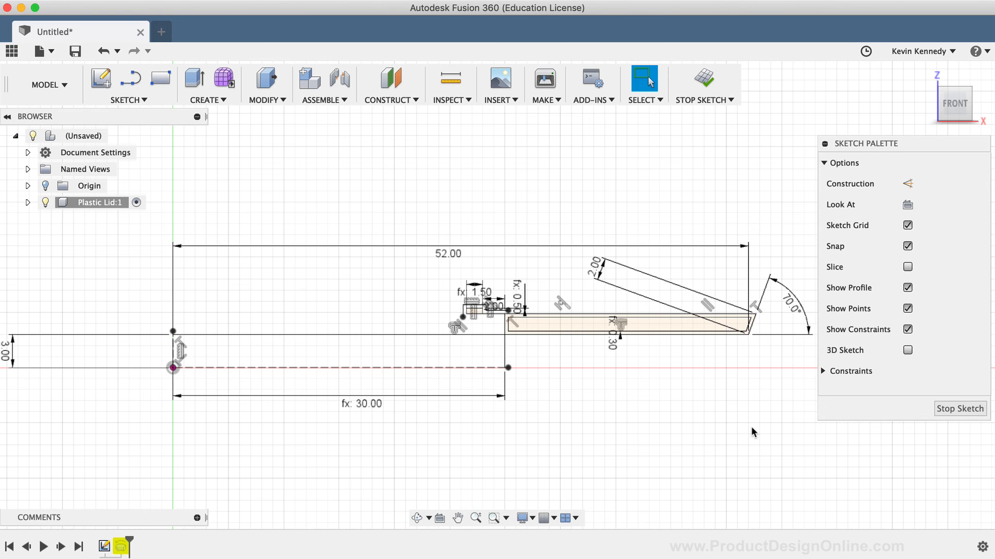
{"action": "key", "text": "super+z"}
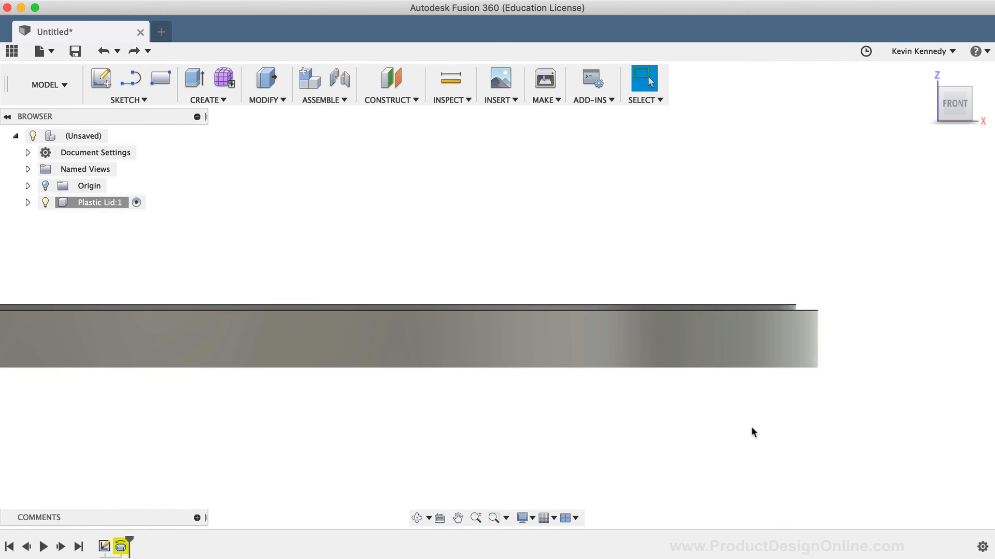
{"action": "key", "text": "F6"}
{"action": "mouse_move", "coordinate": [936, 80]}
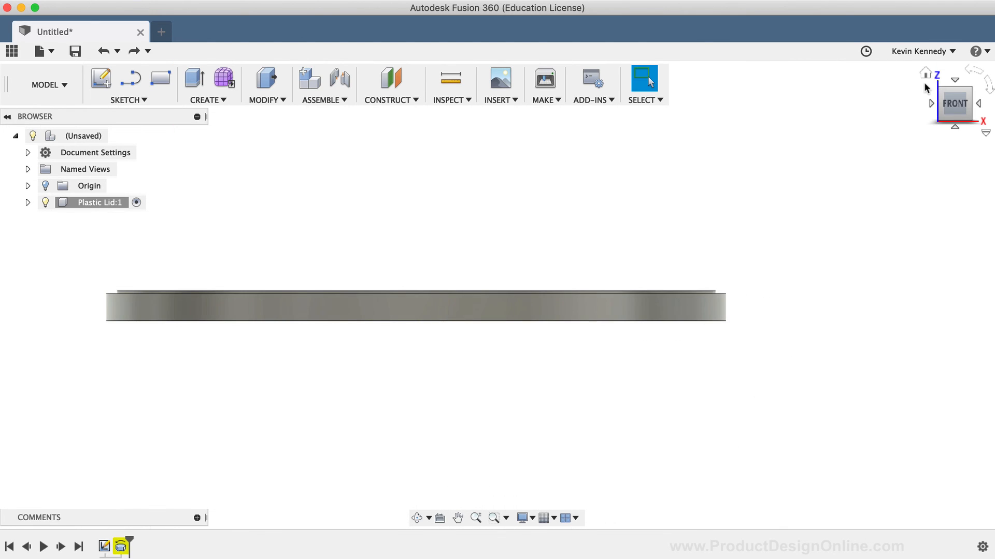
{"action": "left_click", "coordinate": [925, 74]}
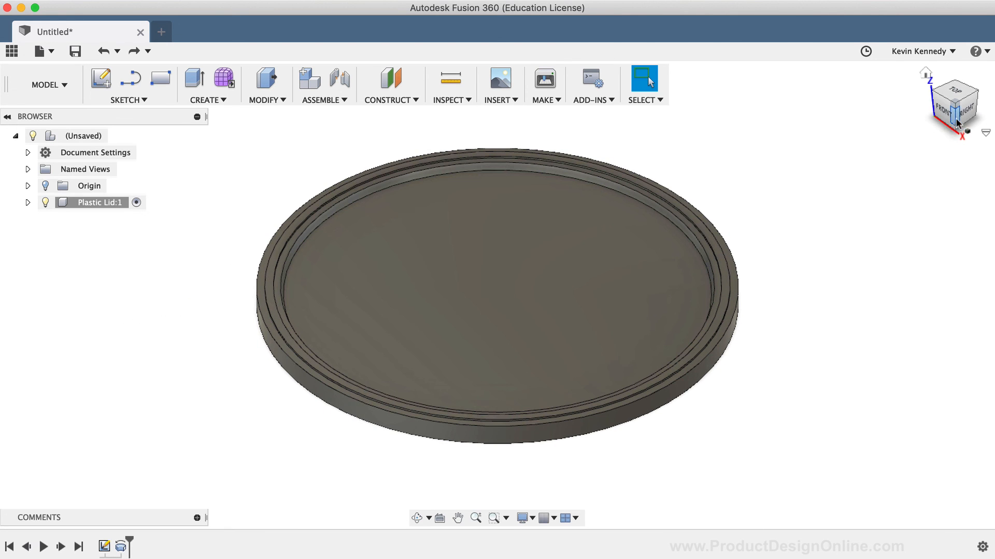
{"action": "mouse_move", "coordinate": [959, 124]}
{"action": "left_mouse_down"}
{"action": "mouse_move", "coordinate": [956, 79]}
{"action": "mouse_move", "coordinate": [958, 111]}
{"action": "mouse_move", "coordinate": [957, 101]}
{"action": "left_mouse_up"}
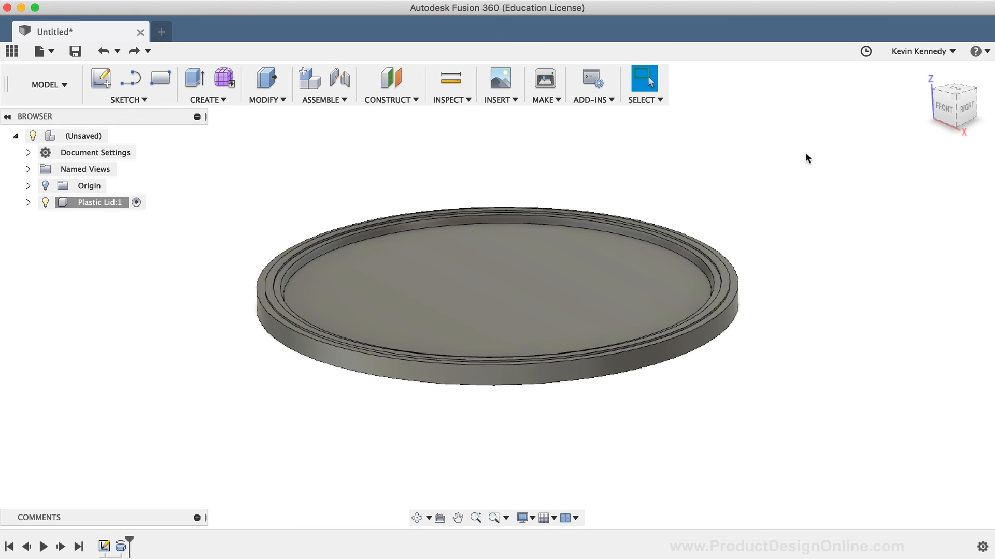
{"action": "scroll", "coordinate": [723, 195], "scroll_direction": "up", "scroll_amount": 3}
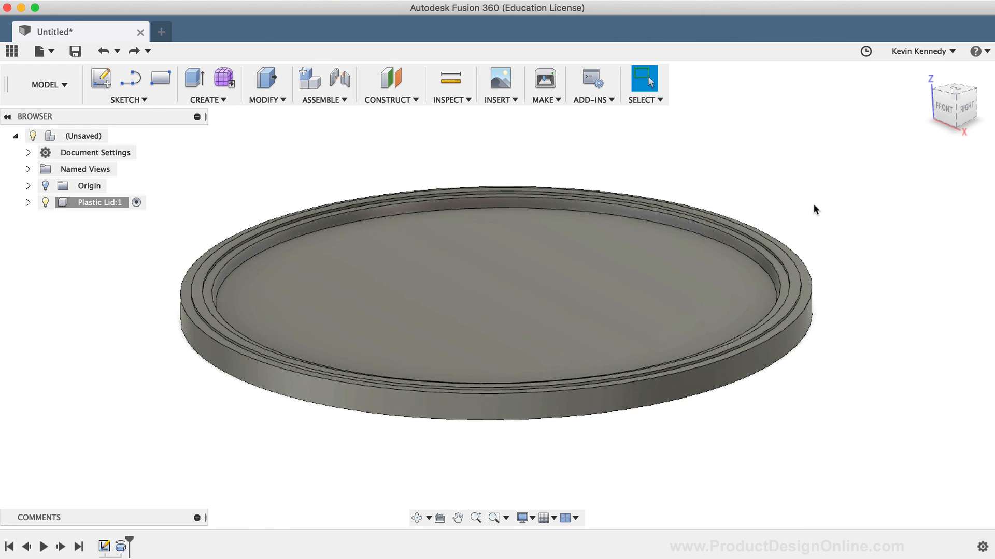